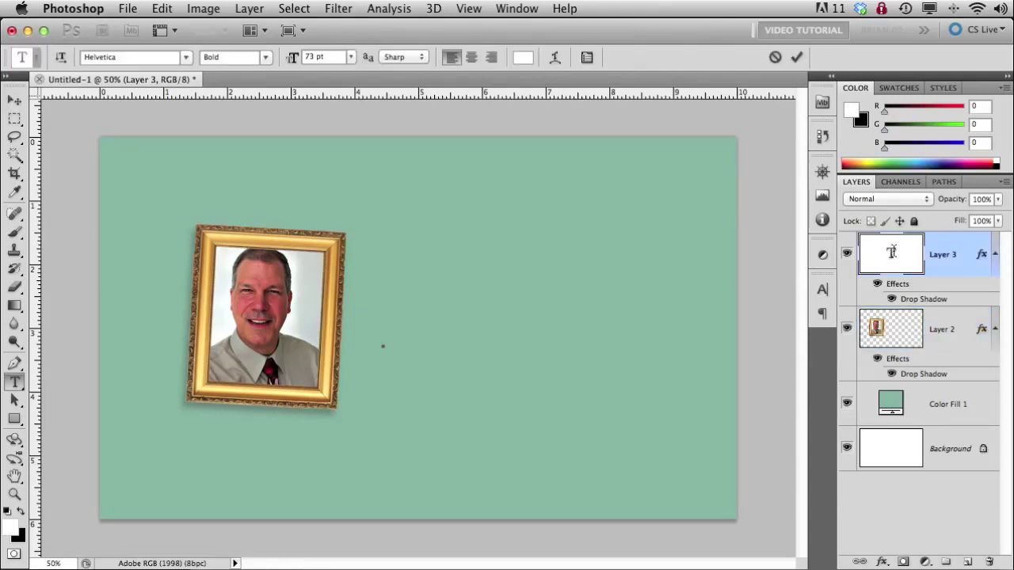
Finish typing the white job-number caption and commit it
{"action": "type", "text": "5432B"}
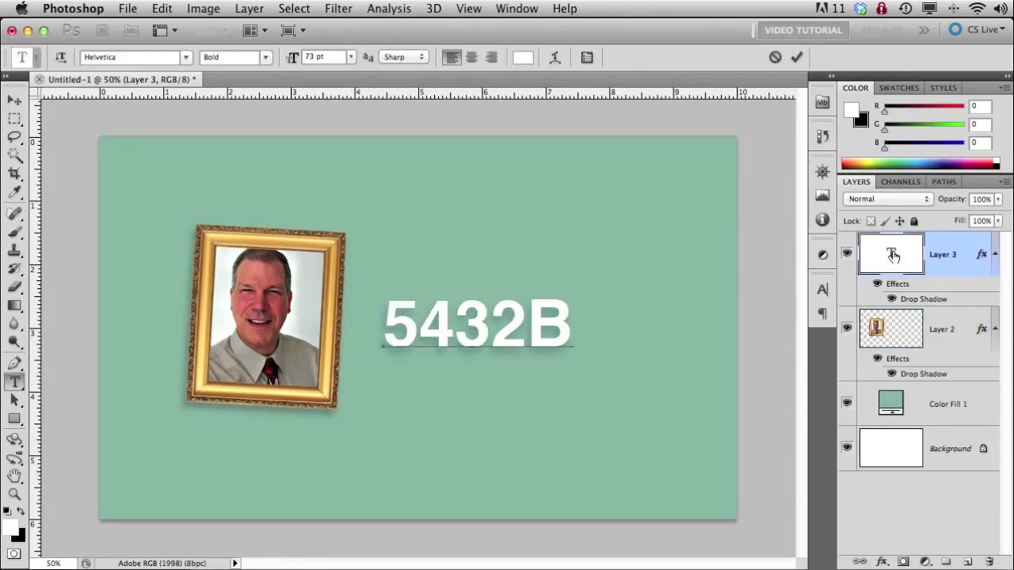
{"action": "type", "text": "rian"}
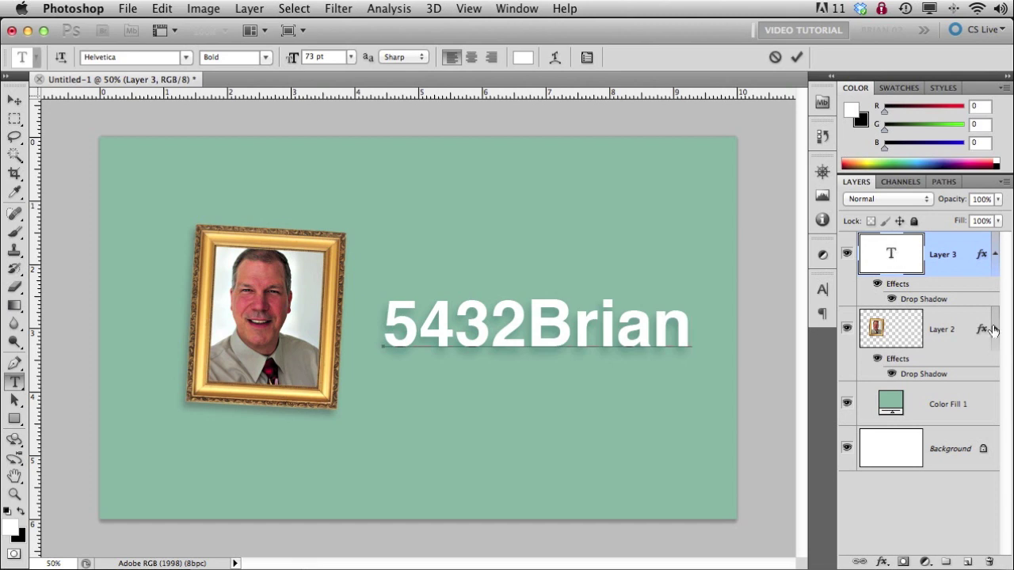
{"action": "key", "text": "super+Return"}
{"action": "key", "text": "v"}
Rotate the gold frame on Layer 2 until it stands upright
{"action": "left_click", "coordinate": [960, 342]}
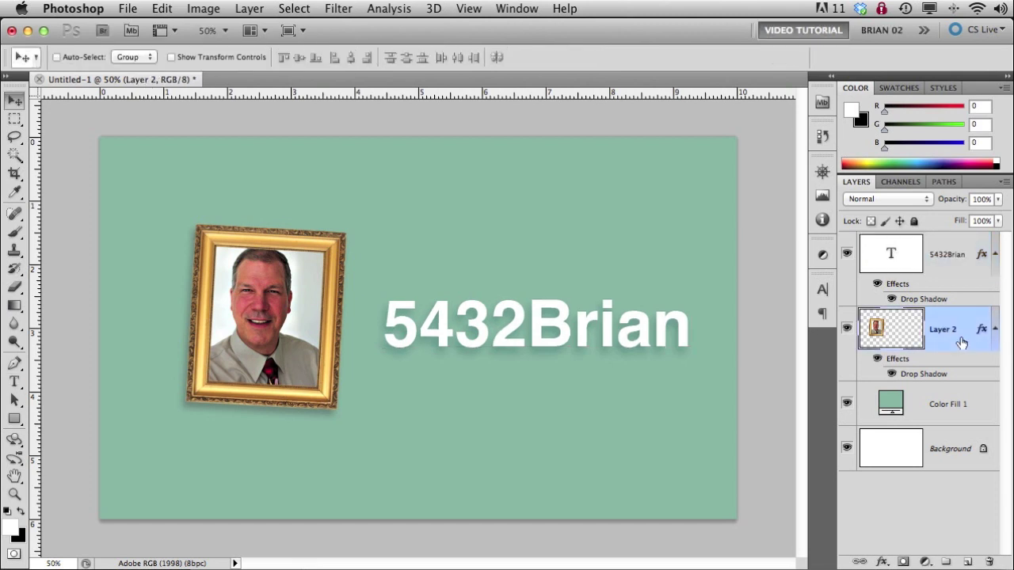
{"action": "key", "text": "super+t"}
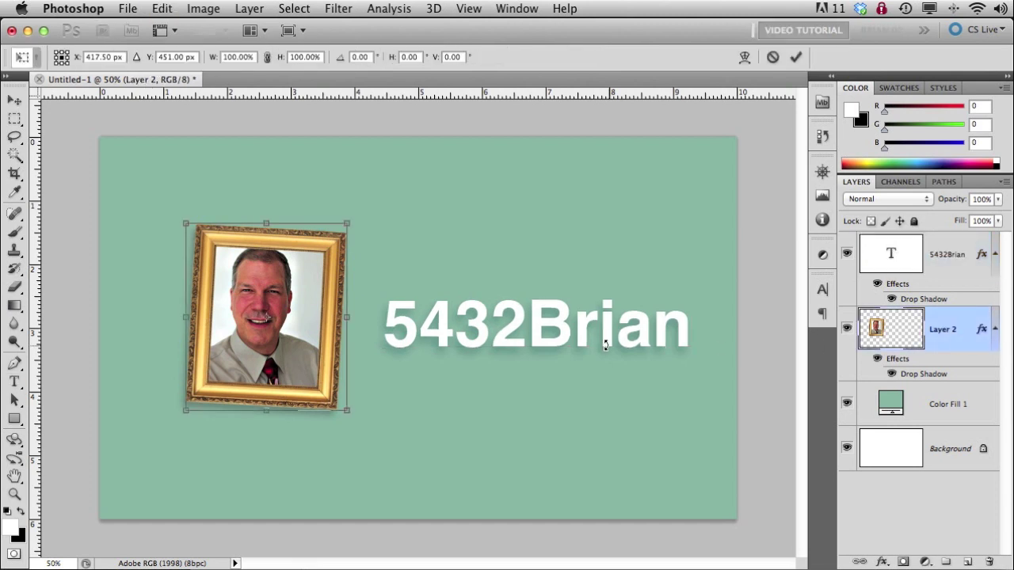
{"action": "left_click", "coordinate": [271, 248]}
{"action": "left_click_drag", "start_coordinate": [360, 441], "coordinate": [384, 441]}
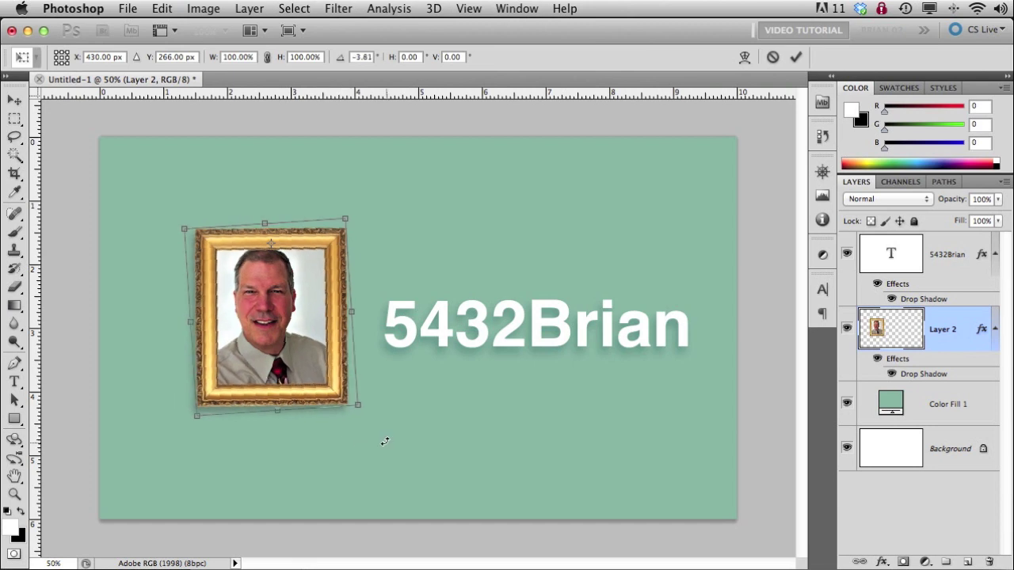
{"action": "key", "text": "Escape"}
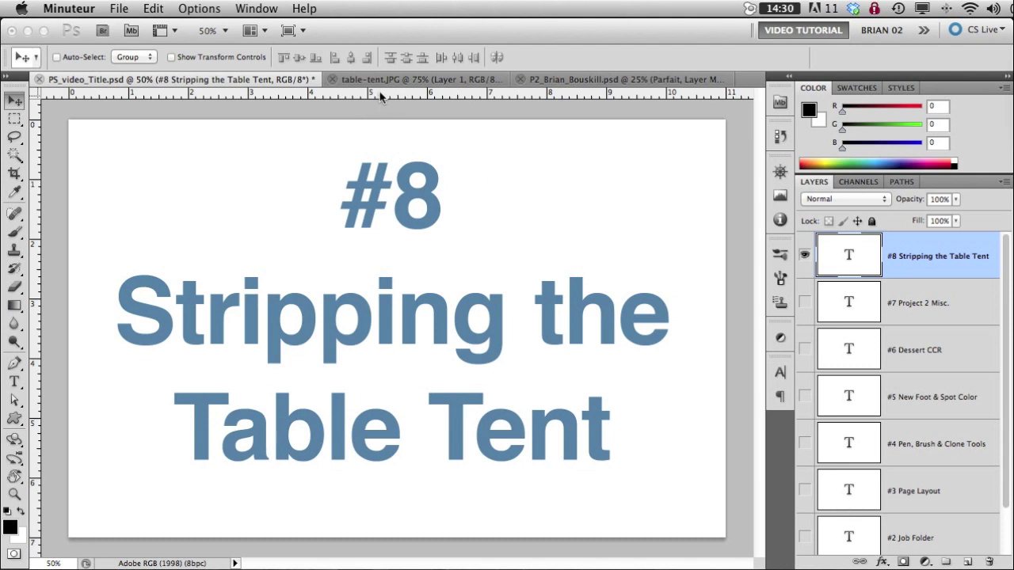
In table-tent.JPG, hand-letter the 4.5" base dimension with its dimension lines
{"action": "left_click", "coordinate": [417, 79]}
{"action": "left_click", "coordinate": [423, 80]}
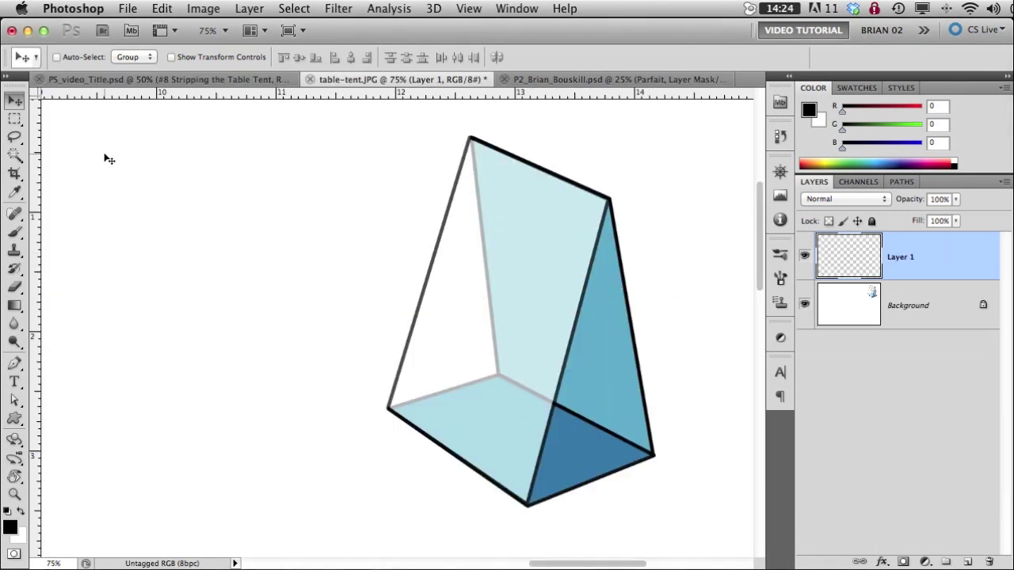
{"action": "left_click", "coordinate": [14, 232]}
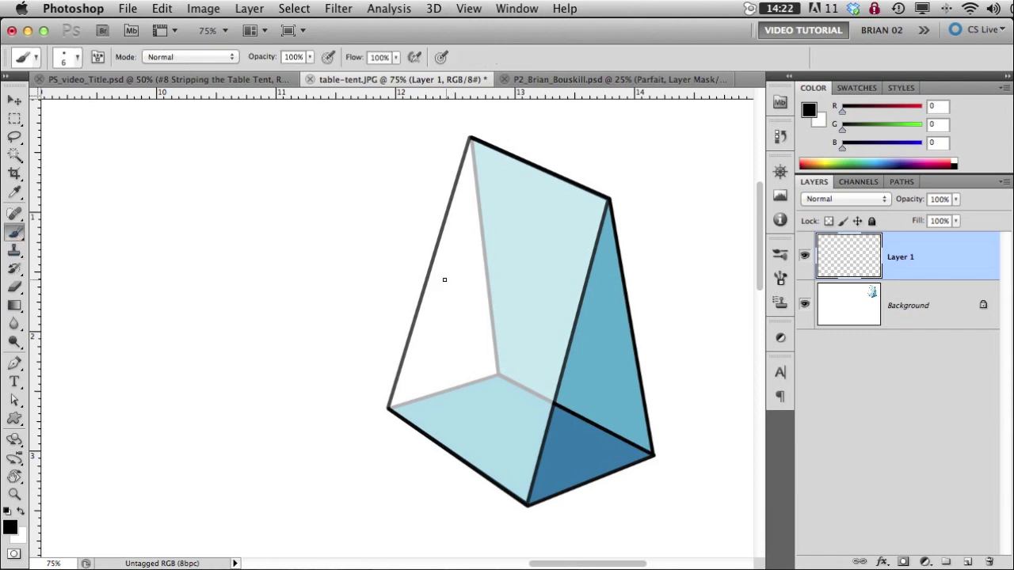
{"action": "left_click_drag", "start_coordinate": [403, 454], "coordinate": [427, 489]}
{"action": "left_click", "coordinate": [427, 483]}
{"action": "mouse_move", "coordinate": [431, 470]}
{"action": "left_mouse_down"}
{"action": "mouse_move", "coordinate": [450, 493]}
{"action": "mouse_move", "coordinate": [515, 521]}
{"action": "left_mouse_up"}
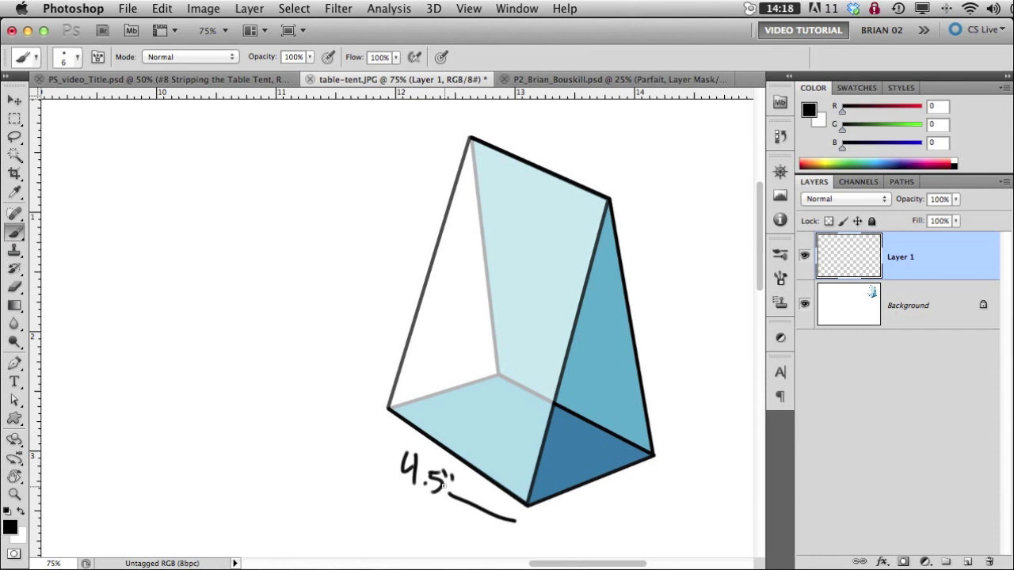
{"action": "left_click_drag", "start_coordinate": [400, 454], "coordinate": [372, 433]}
Hand-letter the 6" height with its line and the 3 under the right base, then fit on screen
{"action": "mouse_move", "coordinate": [374, 248]}
{"action": "left_mouse_down"}
{"action": "mouse_move", "coordinate": [374, 271]}
{"action": "mouse_move", "coordinate": [394, 245]}
{"action": "left_mouse_up"}
{"action": "left_click_drag", "start_coordinate": [404, 236], "coordinate": [403, 247]}
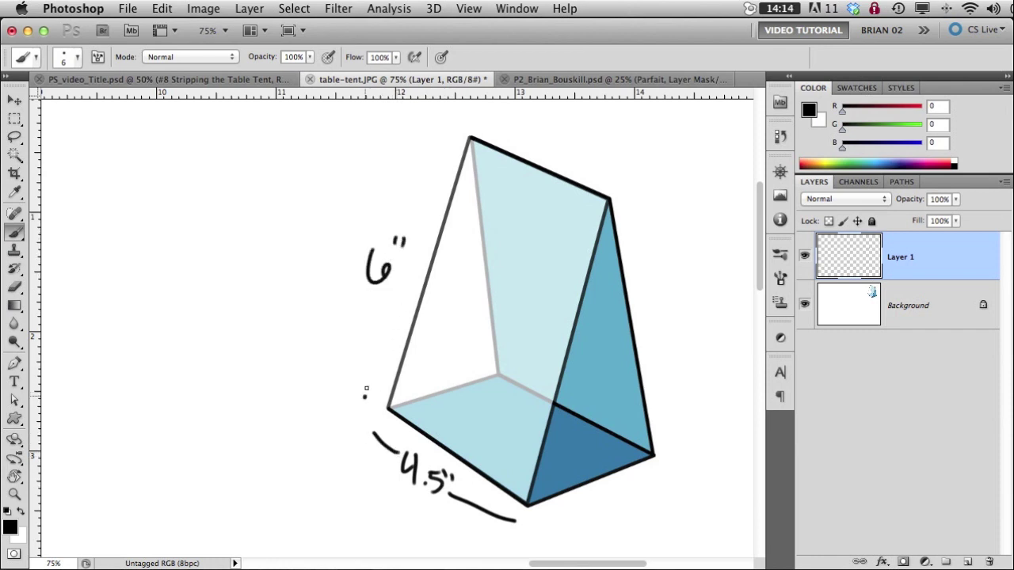
{"action": "left_click_drag", "start_coordinate": [364, 396], "coordinate": [382, 318]}
{"action": "left_click_drag", "start_coordinate": [412, 210], "coordinate": [443, 131]}
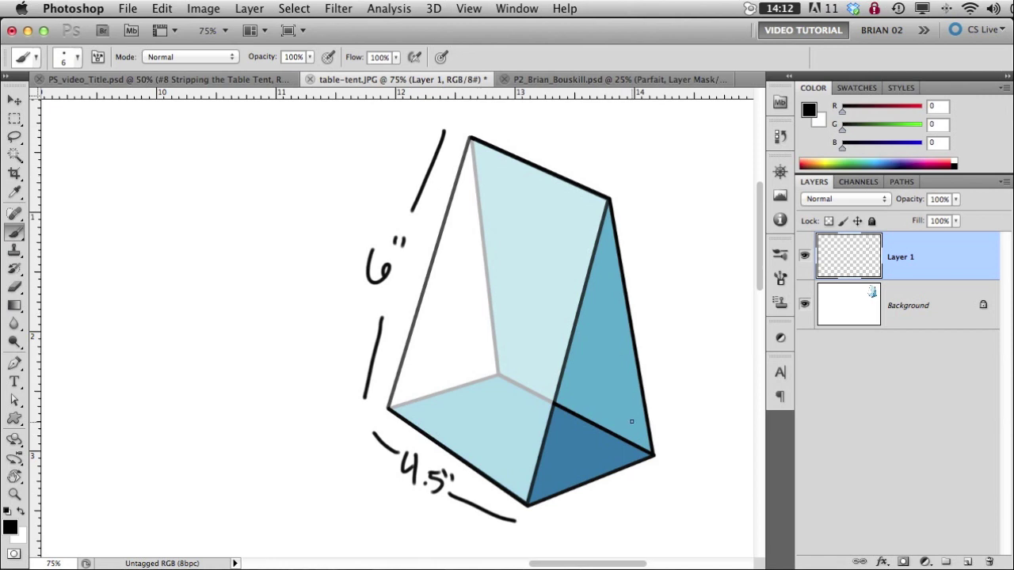
{"action": "mouse_move", "coordinate": [587, 494]}
{"action": "left_mouse_down"}
{"action": "mouse_move", "coordinate": [605, 491]}
{"action": "mouse_move", "coordinate": [600, 510]}
{"action": "mouse_move", "coordinate": [658, 475]}
{"action": "left_mouse_up"}
{"action": "left_click_drag", "start_coordinate": [550, 530], "coordinate": [588, 515]}
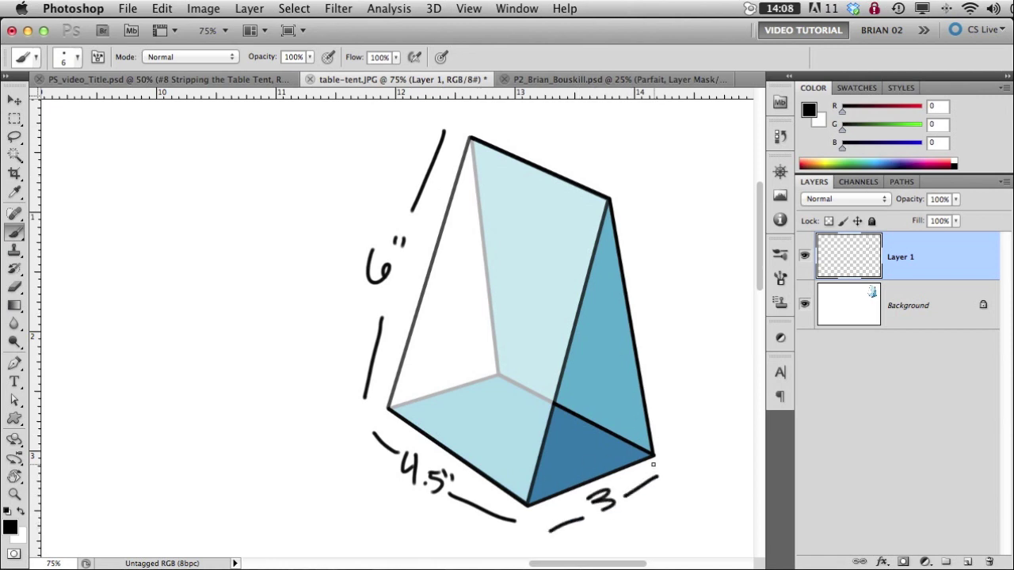
{"action": "key", "text": "super+0"}
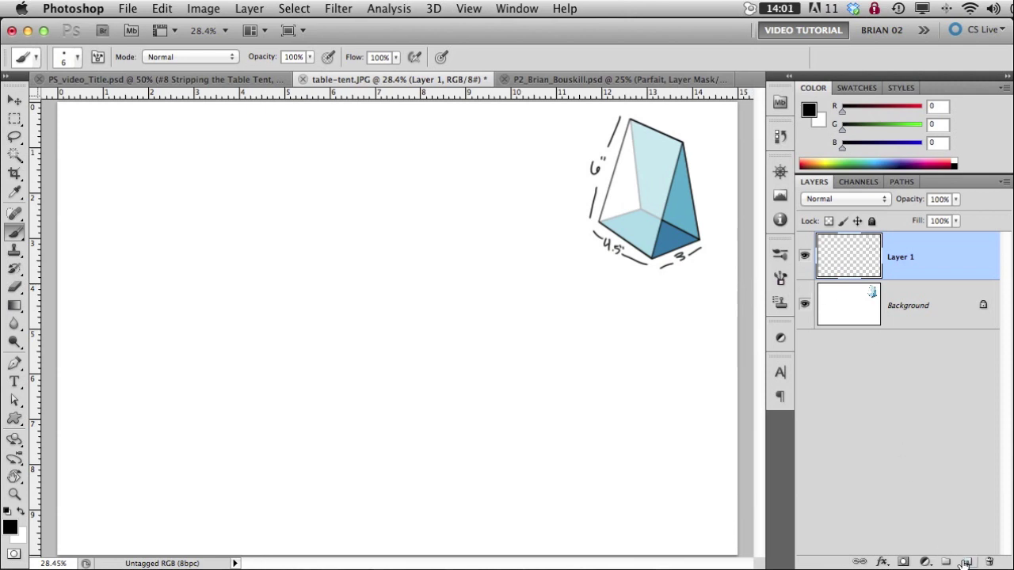
On a new layer with a size 9 brush, draw the panel rectangle and 'COOL & LITE' title
{"action": "left_click", "coordinate": [967, 561]}
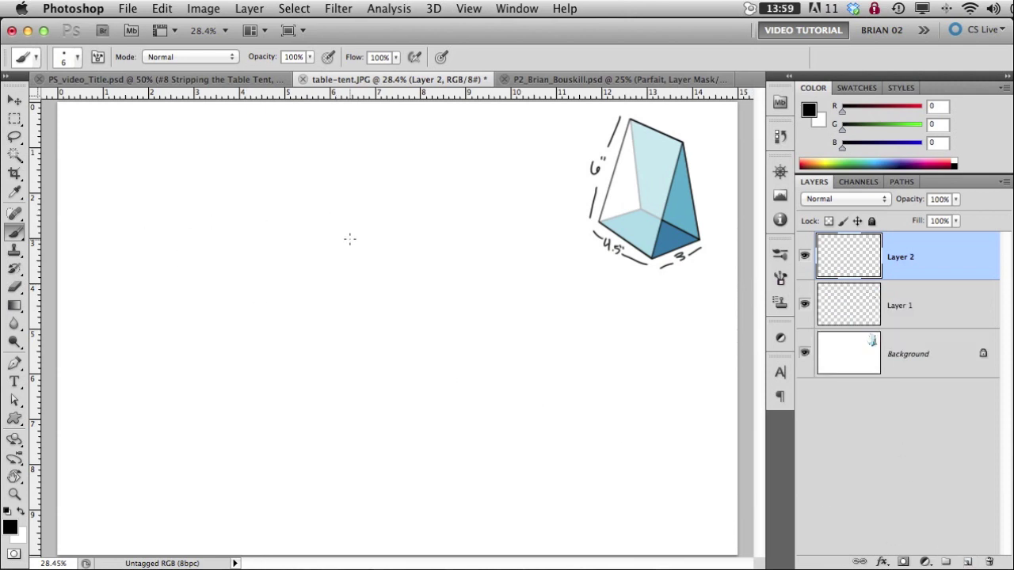
{"action": "key", "text": "bracketright"}
{"action": "key", "text": "bracketright"}
{"action": "key", "text": "bracketright"}
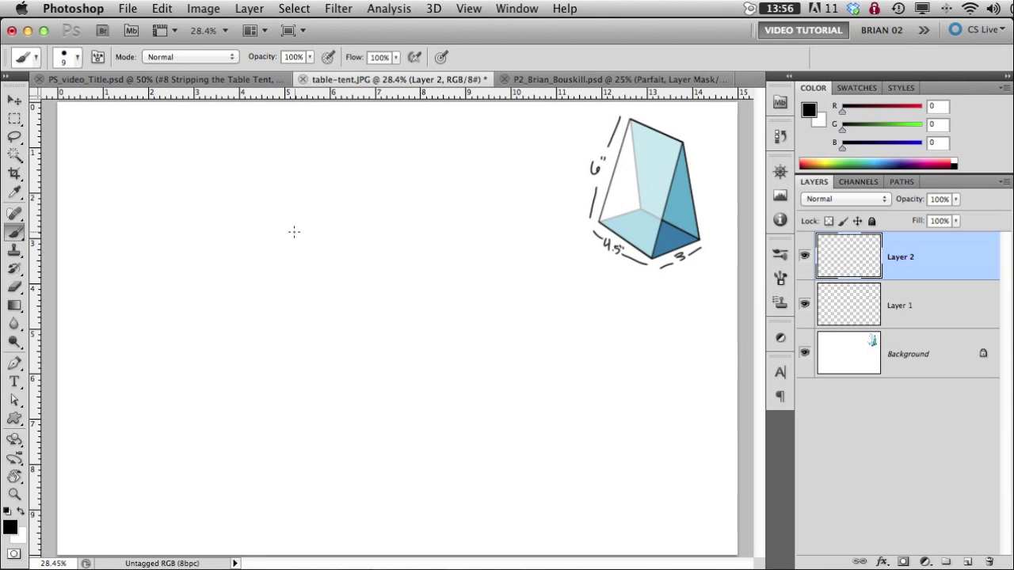
{"action": "mouse_move", "coordinate": [287, 231]}
{"action": "left_mouse_down"}
{"action": "mouse_move", "coordinate": [403, 224]}
{"action": "mouse_move", "coordinate": [426, 272]}
{"action": "mouse_move", "coordinate": [424, 390]}
{"action": "mouse_move", "coordinate": [286, 232]}
{"action": "mouse_move", "coordinate": [286, 389]}
{"action": "mouse_move", "coordinate": [319, 409]}
{"action": "mouse_move", "coordinate": [428, 405]}
{"action": "left_mouse_up"}
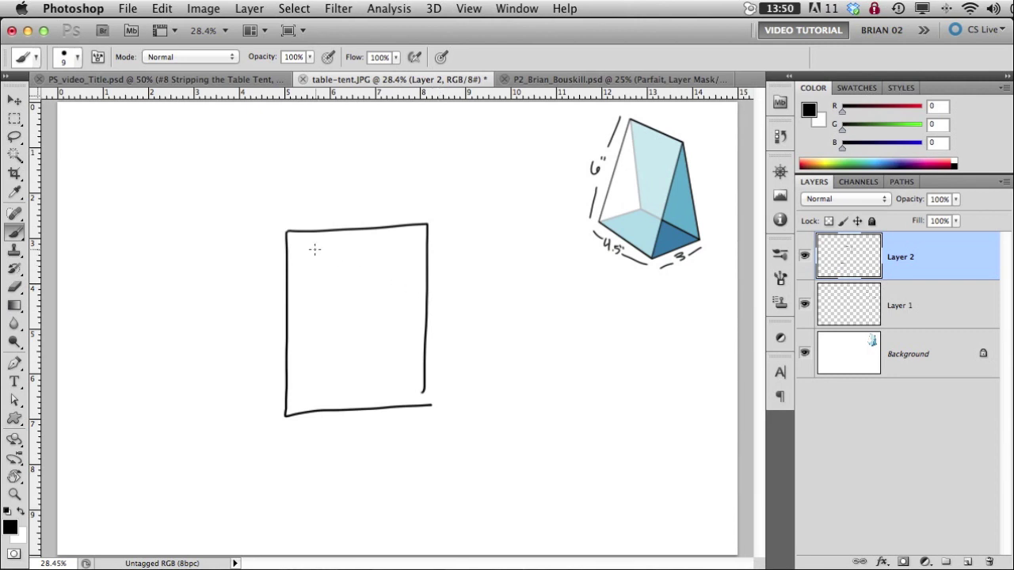
{"action": "mouse_move", "coordinate": [315, 245]}
{"action": "left_mouse_down"}
{"action": "mouse_move", "coordinate": [323, 261]}
{"action": "mouse_move", "coordinate": [357, 254]}
{"action": "mouse_move", "coordinate": [367, 239]}
{"action": "left_mouse_up"}
{"action": "left_click", "coordinate": [361, 235]}
{"action": "left_click_drag", "start_coordinate": [312, 276], "coordinate": [325, 301]}
{"action": "mouse_move", "coordinate": [326, 277]}
{"action": "left_mouse_down"}
{"action": "mouse_move", "coordinate": [327, 300]}
{"action": "mouse_move", "coordinate": [338, 298]}
{"action": "left_mouse_up"}
{"action": "mouse_move", "coordinate": [329, 274]}
{"action": "left_mouse_down"}
{"action": "mouse_move", "coordinate": [350, 272]}
{"action": "mouse_move", "coordinate": [348, 293]}
{"action": "left_mouse_up"}
{"action": "mouse_move", "coordinate": [349, 282]}
{"action": "left_mouse_down"}
{"action": "mouse_move", "coordinate": [361, 283]}
{"action": "mouse_move", "coordinate": [361, 270]}
{"action": "mouse_move", "coordinate": [350, 335]}
{"action": "mouse_move", "coordinate": [366, 392]}
{"action": "left_mouse_up"}
Sketch the cup, three placeholder text lines and an up arrow beside the title
{"action": "left_click_drag", "start_coordinate": [390, 295], "coordinate": [415, 379]}
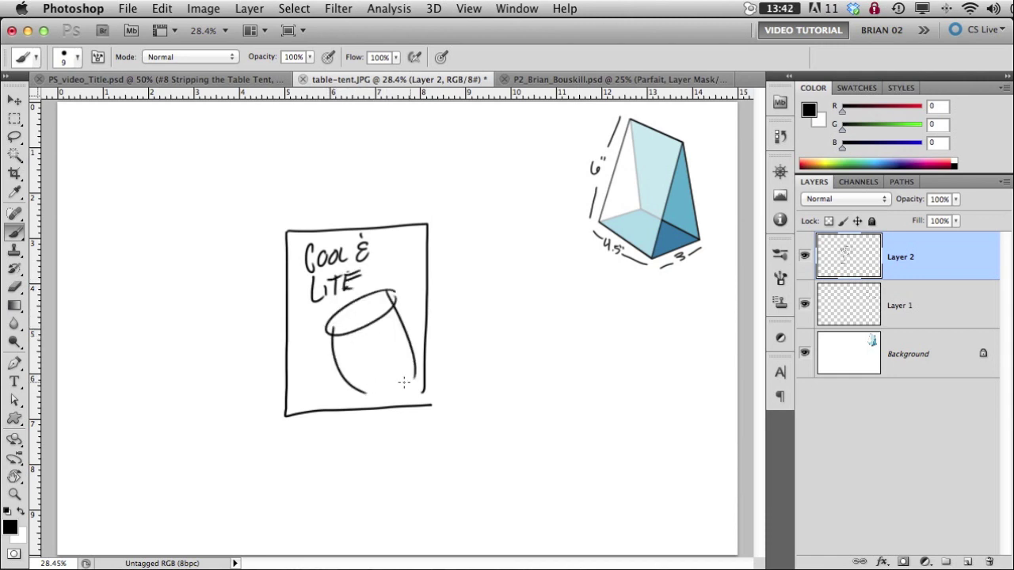
{"action": "mouse_move", "coordinate": [369, 312]}
{"action": "left_mouse_down"}
{"action": "mouse_move", "coordinate": [365, 344]}
{"action": "mouse_move", "coordinate": [379, 324]}
{"action": "mouse_move", "coordinate": [368, 355]}
{"action": "mouse_move", "coordinate": [386, 374]}
{"action": "left_mouse_up"}
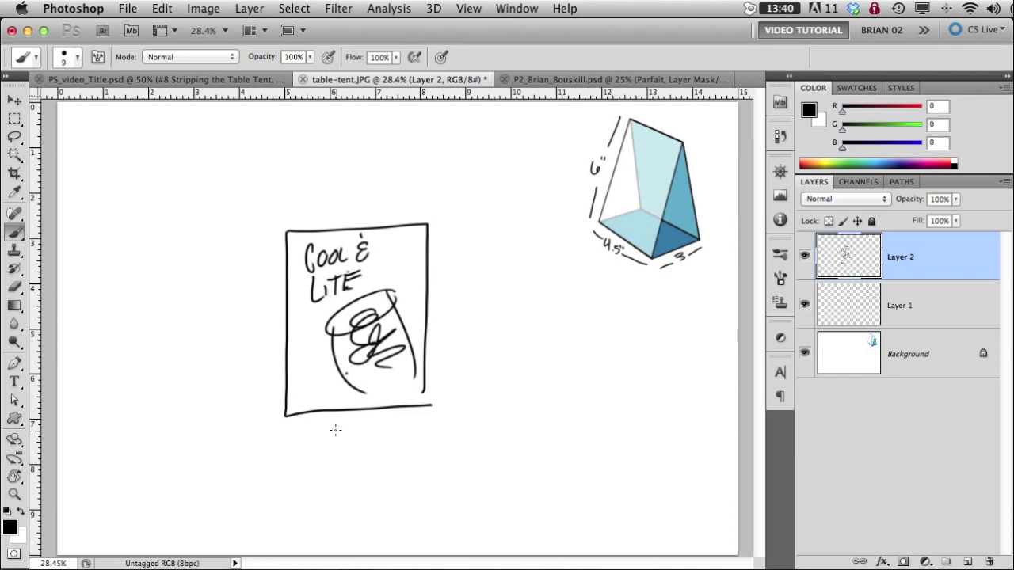
{"action": "left_click_drag", "start_coordinate": [326, 364], "coordinate": [302, 368]}
{"action": "left_click_drag", "start_coordinate": [330, 371], "coordinate": [299, 382]}
{"action": "left_click_drag", "start_coordinate": [326, 386], "coordinate": [308, 389]}
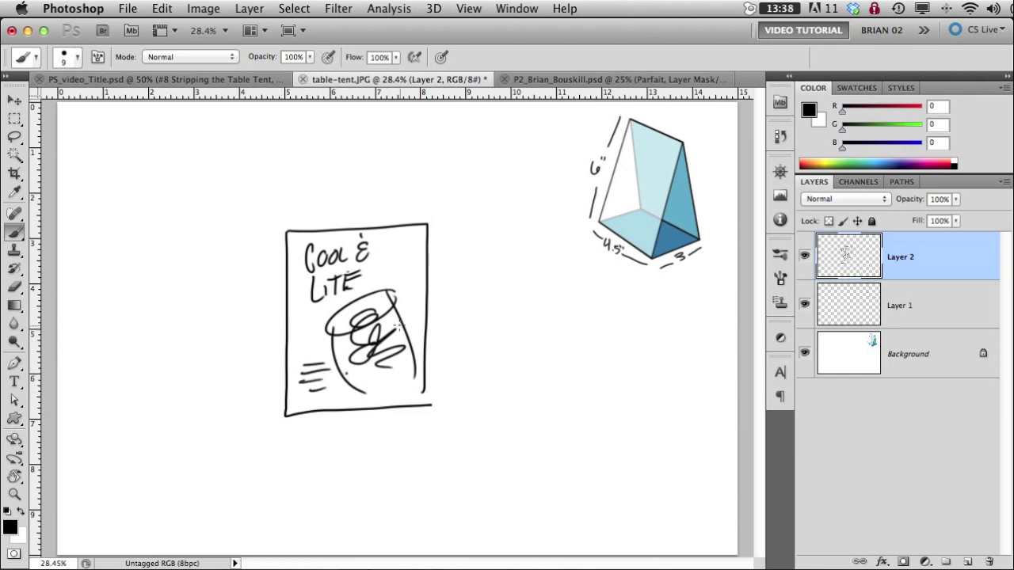
{"action": "mouse_move", "coordinate": [396, 277]}
{"action": "left_mouse_down"}
{"action": "mouse_move", "coordinate": [396, 250]}
{"action": "mouse_move", "coordinate": [404, 264]}
{"action": "left_mouse_up"}
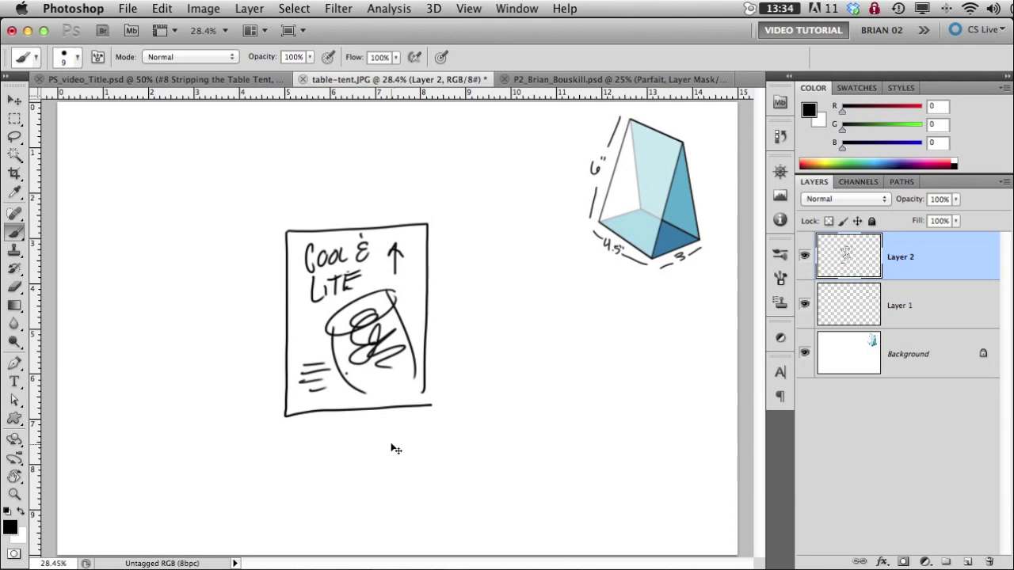
Duplicate the panel sketch and flip the copy 180° directly above the original
{"action": "key", "text": "super+j"}
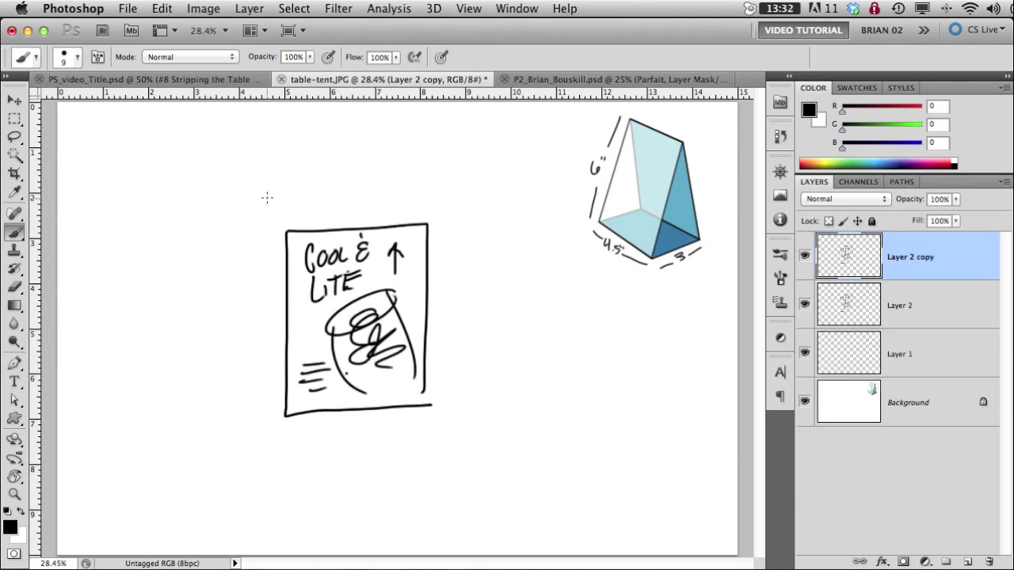
{"action": "key", "text": "super+t"}
{"action": "left_click_drag", "start_coordinate": [464, 478], "coordinate": [326, 192]}
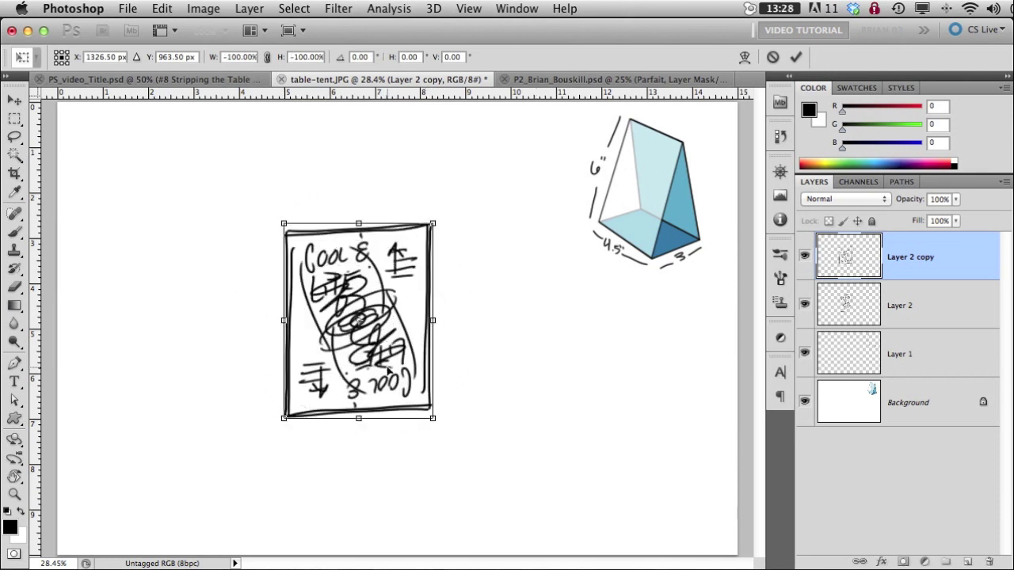
{"action": "left_click_drag", "start_coordinate": [387, 396], "coordinate": [387, 216]}
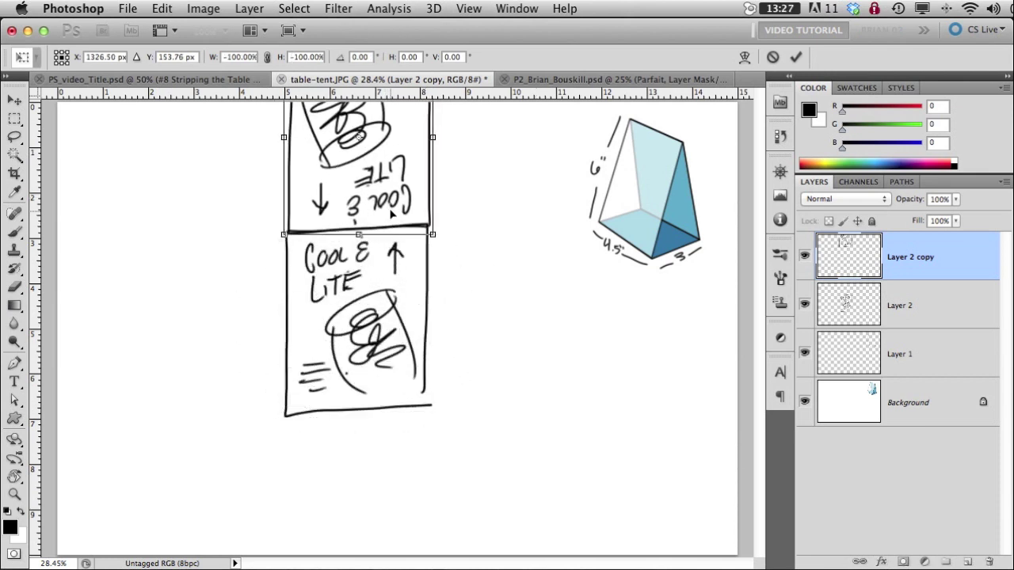
{"action": "left_click_drag", "start_coordinate": [381, 218], "coordinate": [390, 213]}
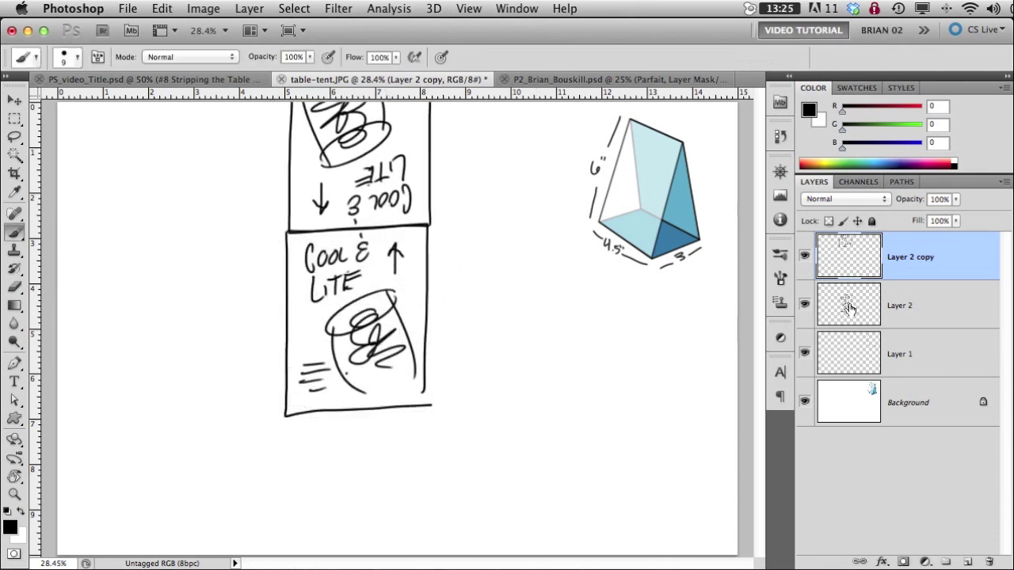
Rotate both panel layers 90° together into one sideways spread
{"action": "left_click", "coordinate": [900, 309], "text": "shift"}
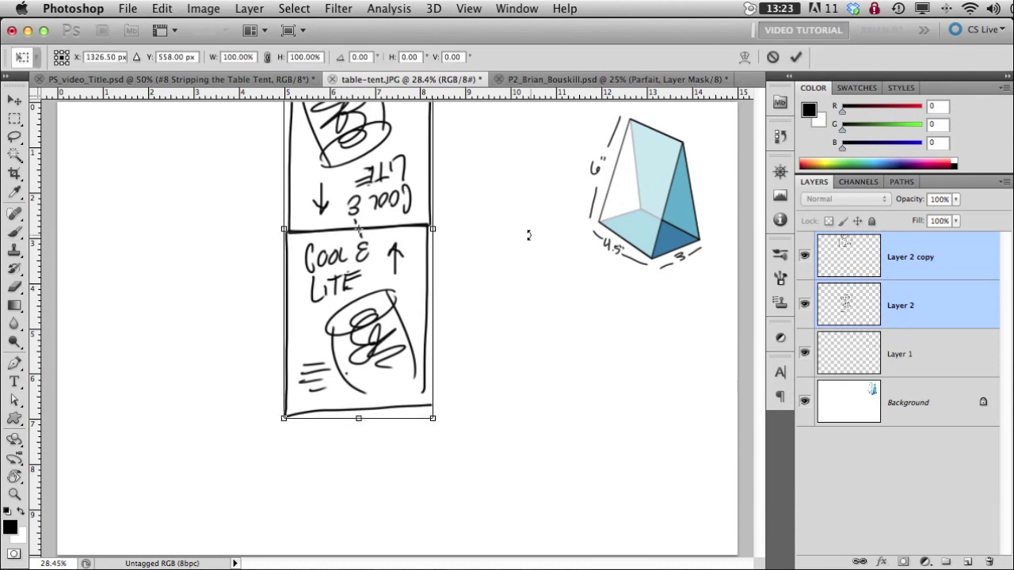
{"action": "left_click_drag", "start_coordinate": [530, 228], "coordinate": [411, 447]}
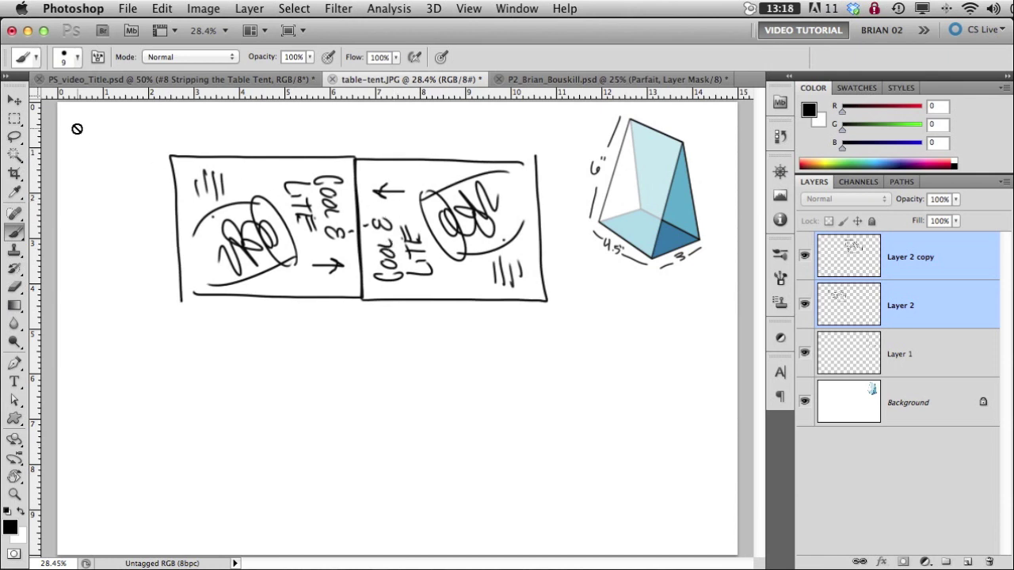
{"action": "key", "text": "v"}
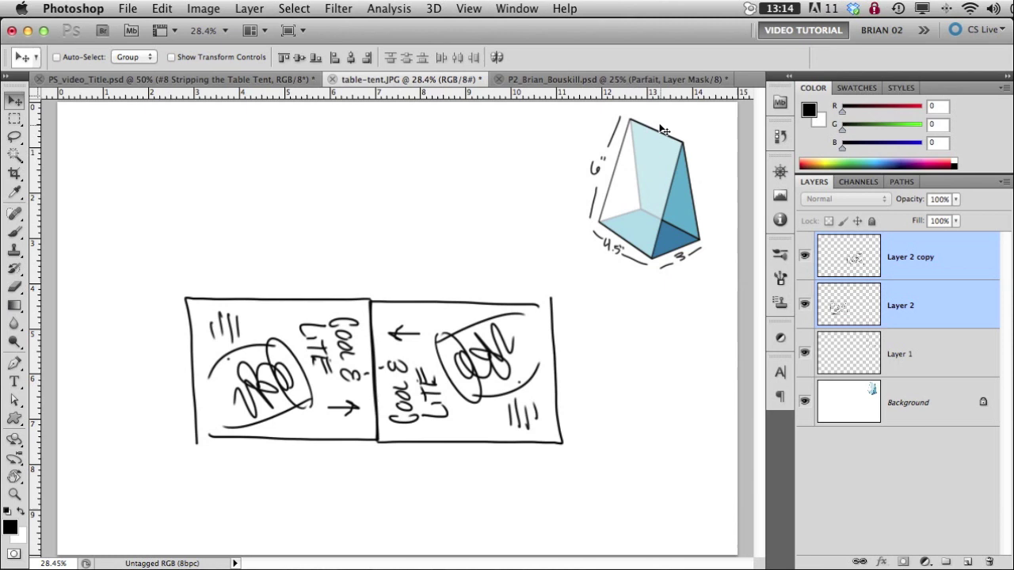
On Layer 2 copy, draw end flaps and label the panel widths 6, 6 and 3
{"action": "left_click", "coordinate": [14, 232]}
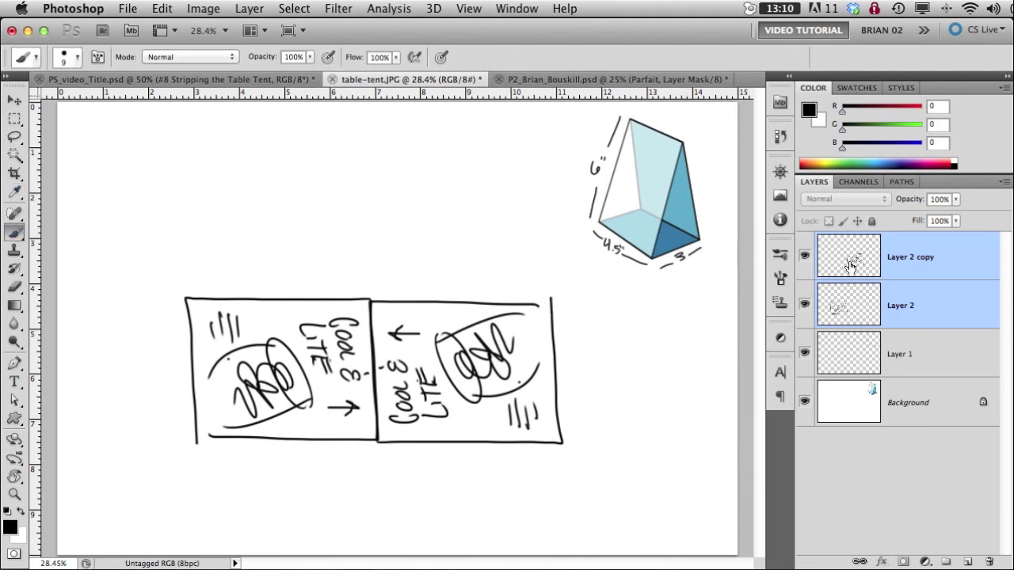
{"action": "left_click", "coordinate": [944, 272]}
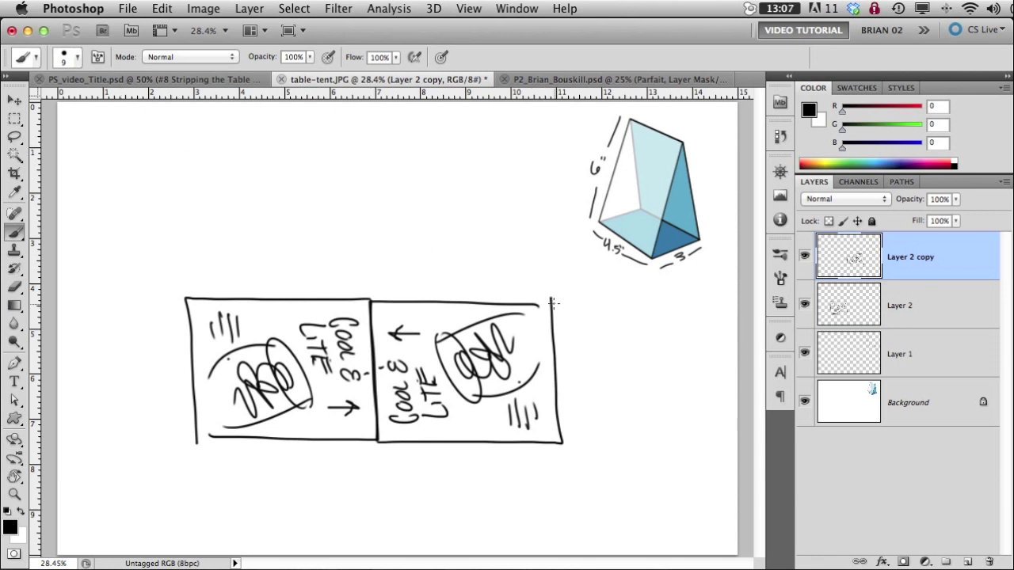
{"action": "mouse_move", "coordinate": [552, 301]}
{"action": "left_mouse_down"}
{"action": "mouse_move", "coordinate": [616, 302]}
{"action": "mouse_move", "coordinate": [620, 438]}
{"action": "mouse_move", "coordinate": [563, 441]}
{"action": "left_mouse_up"}
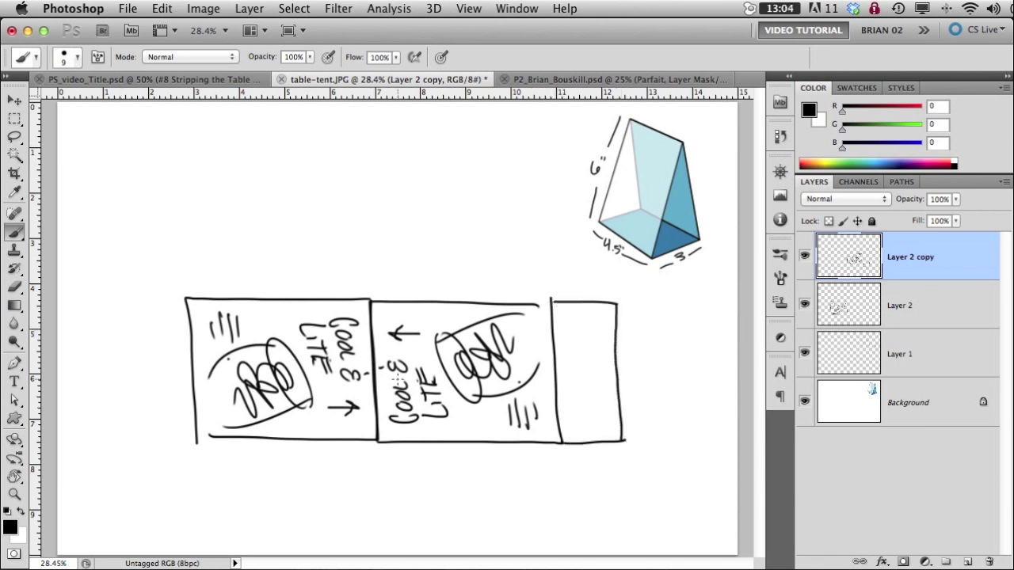
{"action": "mouse_move", "coordinate": [186, 297]}
{"action": "left_mouse_down"}
{"action": "mouse_move", "coordinate": [154, 318]}
{"action": "mouse_move", "coordinate": [158, 300]}
{"action": "mouse_move", "coordinate": [167, 435]}
{"action": "mouse_move", "coordinate": [193, 435]}
{"action": "left_mouse_up"}
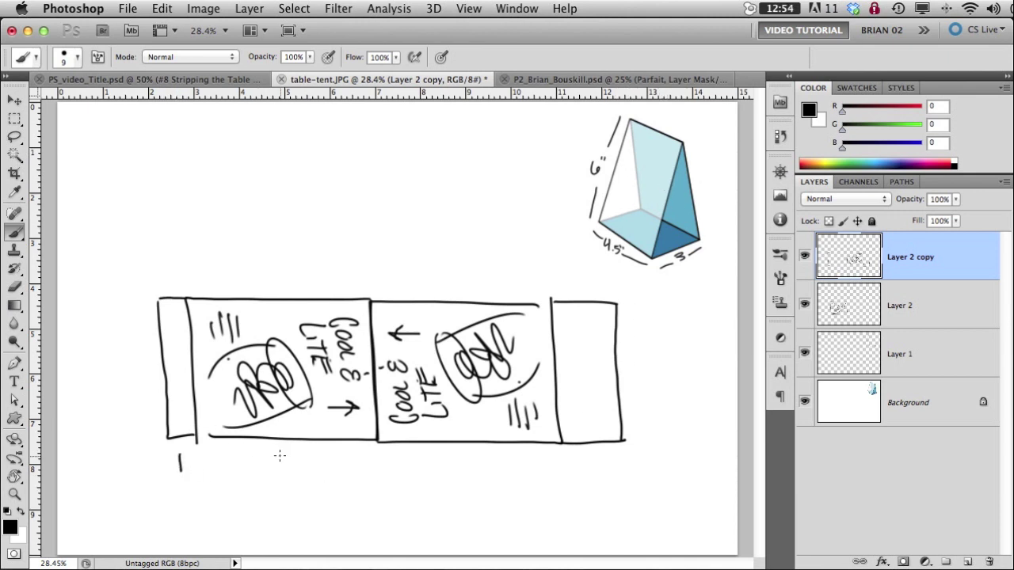
{"action": "mouse_move", "coordinate": [279, 455]}
{"action": "left_mouse_down"}
{"action": "mouse_move", "coordinate": [285, 471]}
{"action": "mouse_move", "coordinate": [290, 463]}
{"action": "left_mouse_up"}
{"action": "left_click_drag", "start_coordinate": [456, 452], "coordinate": [459, 469]}
{"action": "left_click_drag", "start_coordinate": [590, 451], "coordinate": [598, 457]}
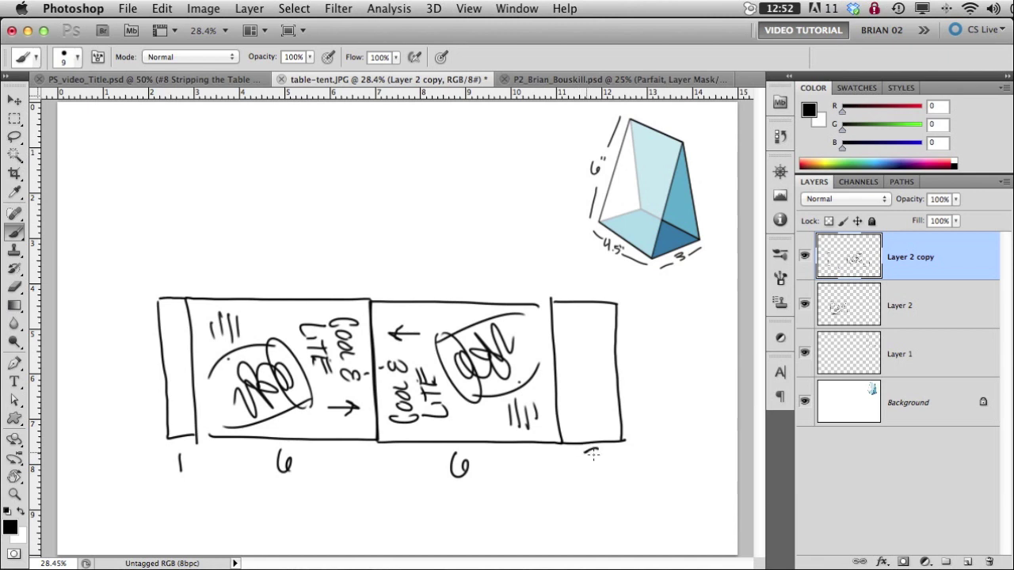
{"action": "left_click_drag", "start_coordinate": [597, 458], "coordinate": [590, 467]}
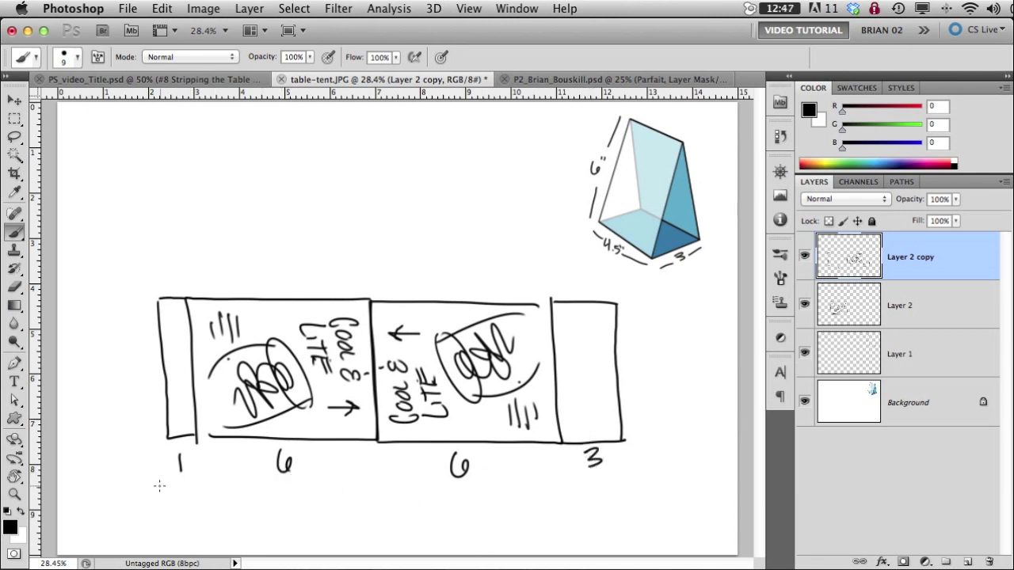
Add the overall 16 width dimension line and the 4.5 height label
{"action": "left_click_drag", "start_coordinate": [159, 483], "coordinate": [161, 503]}
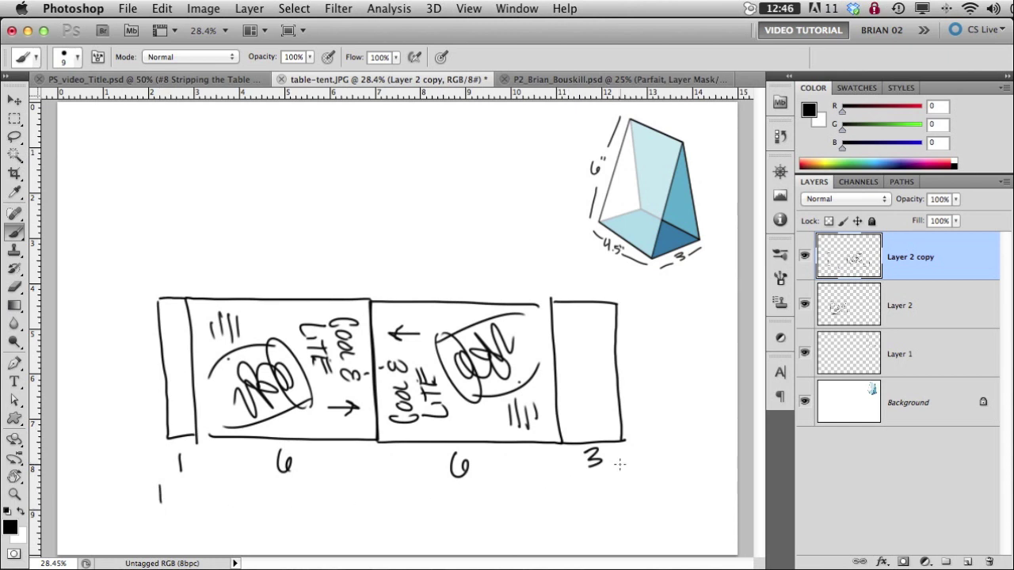
{"action": "left_click_drag", "start_coordinate": [632, 462], "coordinate": [634, 487]}
{"action": "mouse_move", "coordinate": [381, 499]}
{"action": "left_mouse_down"}
{"action": "mouse_move", "coordinate": [382, 518]}
{"action": "mouse_move", "coordinate": [396, 513]}
{"action": "left_mouse_up"}
{"action": "left_click_drag", "start_coordinate": [459, 507], "coordinate": [630, 500]}
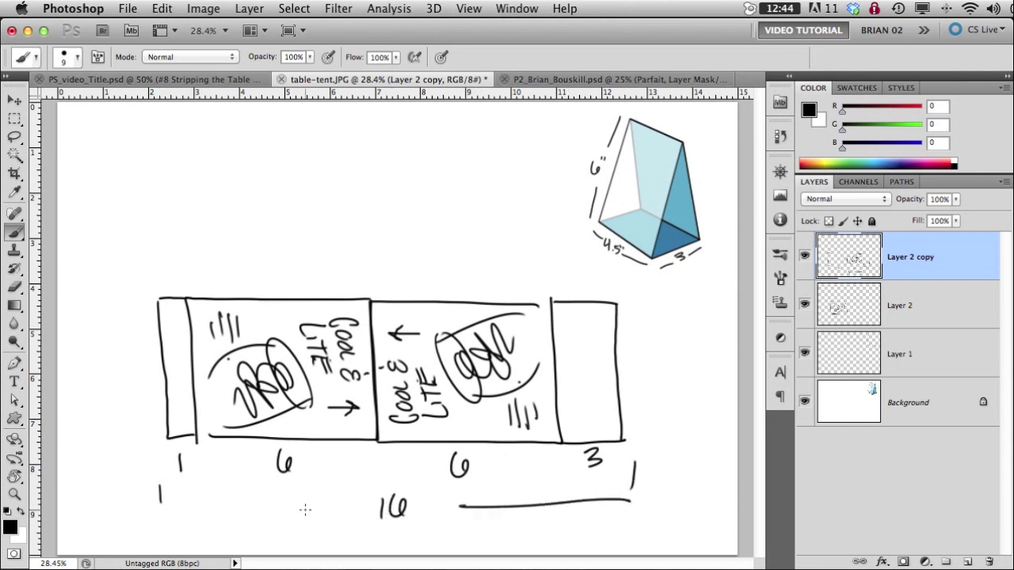
{"action": "left_click_drag", "start_coordinate": [345, 507], "coordinate": [160, 506]}
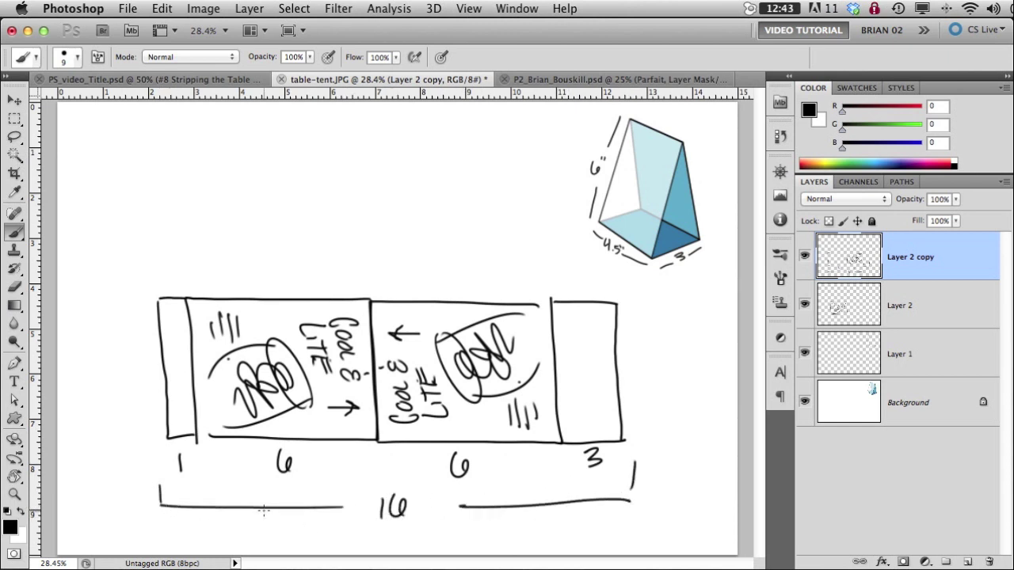
{"action": "left_click_drag", "start_coordinate": [646, 353], "coordinate": [654, 366]}
{"action": "left_click", "coordinate": [659, 367]}
{"action": "mouse_move", "coordinate": [651, 353]}
{"action": "left_mouse_down"}
{"action": "mouse_move", "coordinate": [653, 372]}
{"action": "mouse_move", "coordinate": [679, 353]}
{"action": "mouse_move", "coordinate": [648, 306]}
{"action": "mouse_move", "coordinate": [658, 320]}
{"action": "left_mouse_up"}
Draw arrows around the 4.5, a top line, and dashed fold marks at each divider
{"action": "mouse_move", "coordinate": [648, 390]}
{"action": "left_mouse_down"}
{"action": "mouse_move", "coordinate": [654, 431]}
{"action": "mouse_move", "coordinate": [678, 408]}
{"action": "left_mouse_up"}
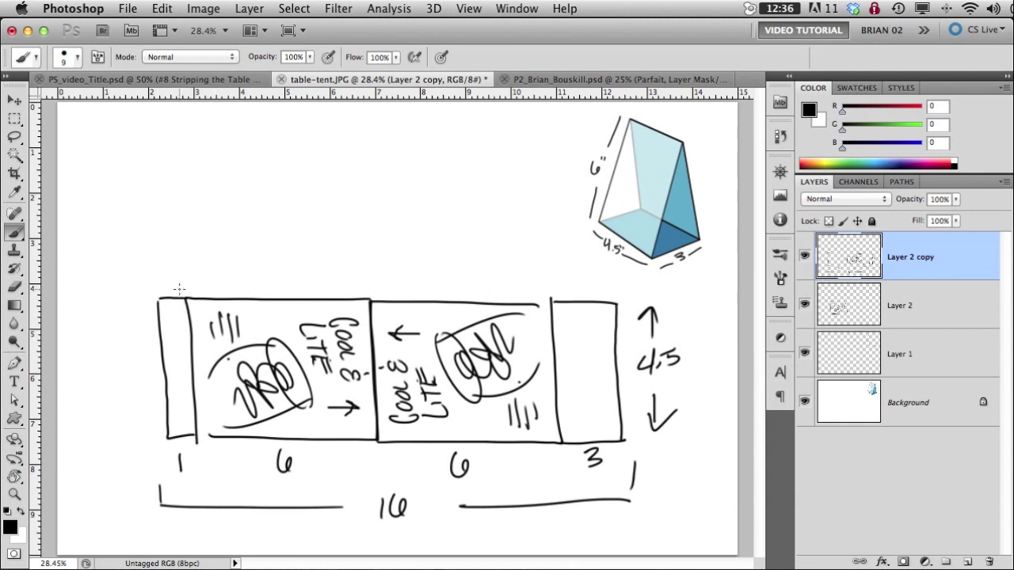
{"action": "mouse_move", "coordinate": [188, 287]}
{"action": "left_mouse_down"}
{"action": "mouse_move", "coordinate": [552, 285]}
{"action": "mouse_move", "coordinate": [548, 262]}
{"action": "left_mouse_up"}
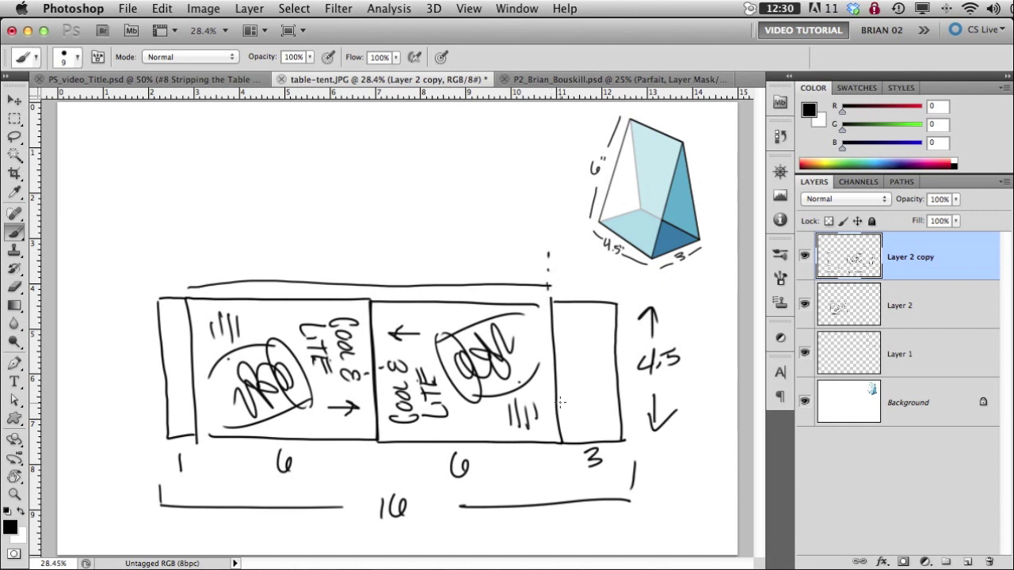
{"action": "left_click_drag", "start_coordinate": [561, 439], "coordinate": [562, 469]}
{"action": "left_click_drag", "start_coordinate": [376, 443], "coordinate": [377, 452]}
{"action": "left_click_drag", "start_coordinate": [377, 463], "coordinate": [377, 473]}
{"action": "left_click_drag", "start_coordinate": [367, 266], "coordinate": [367, 274]}
{"action": "left_click_drag", "start_coordinate": [368, 282], "coordinate": [369, 298]}
{"action": "left_click_drag", "start_coordinate": [187, 271], "coordinate": [188, 279]}
{"action": "left_click_drag", "start_coordinate": [198, 453], "coordinate": [198, 461]}
Complete the box's right, bottom and left edges, then circle the 16 and 4.5 labels
{"action": "left_click_drag", "start_coordinate": [544, 285], "coordinate": [565, 364]}
{"action": "left_click_drag", "start_coordinate": [565, 364], "coordinate": [568, 445]}
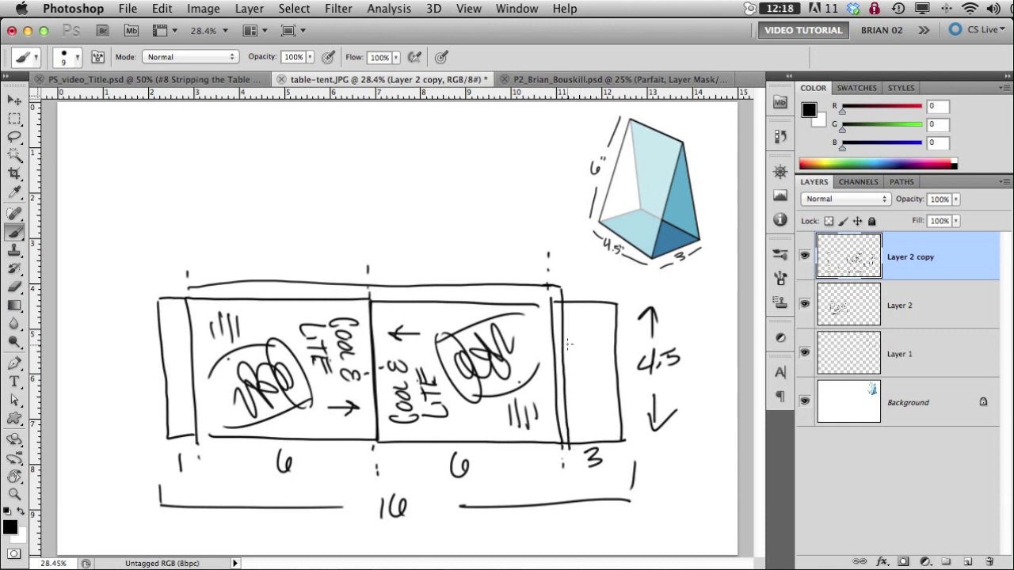
{"action": "mouse_move", "coordinate": [568, 442]}
{"action": "left_mouse_down"}
{"action": "mouse_move", "coordinate": [568, 452]}
{"action": "mouse_move", "coordinate": [453, 455]}
{"action": "mouse_move", "coordinate": [189, 446]}
{"action": "left_mouse_up"}
{"action": "mouse_move", "coordinate": [189, 287]}
{"action": "left_mouse_down"}
{"action": "mouse_move", "coordinate": [178, 296]}
{"action": "mouse_move", "coordinate": [188, 440]}
{"action": "left_mouse_up"}
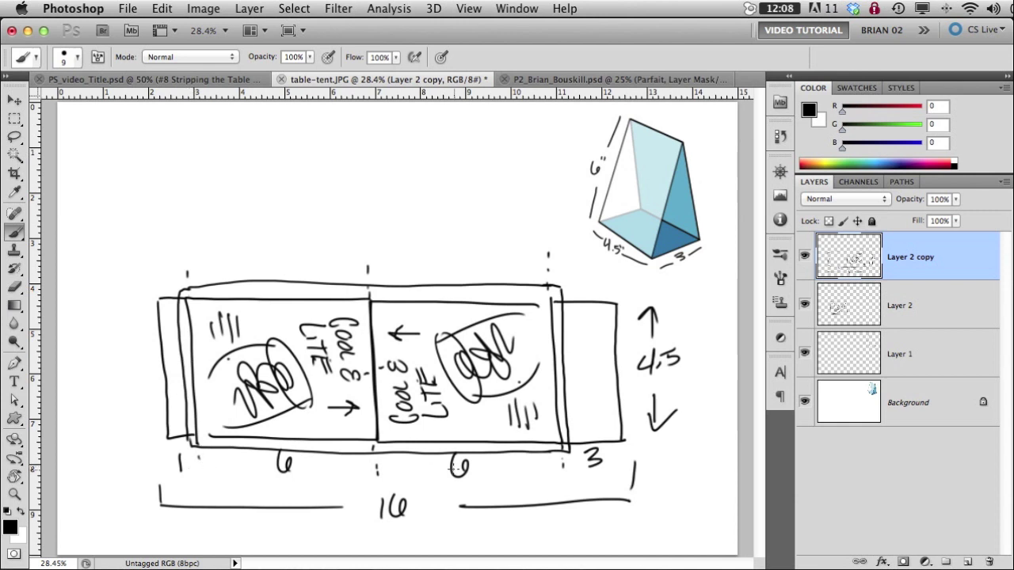
{"action": "left_click_drag", "start_coordinate": [388, 477], "coordinate": [411, 480]}
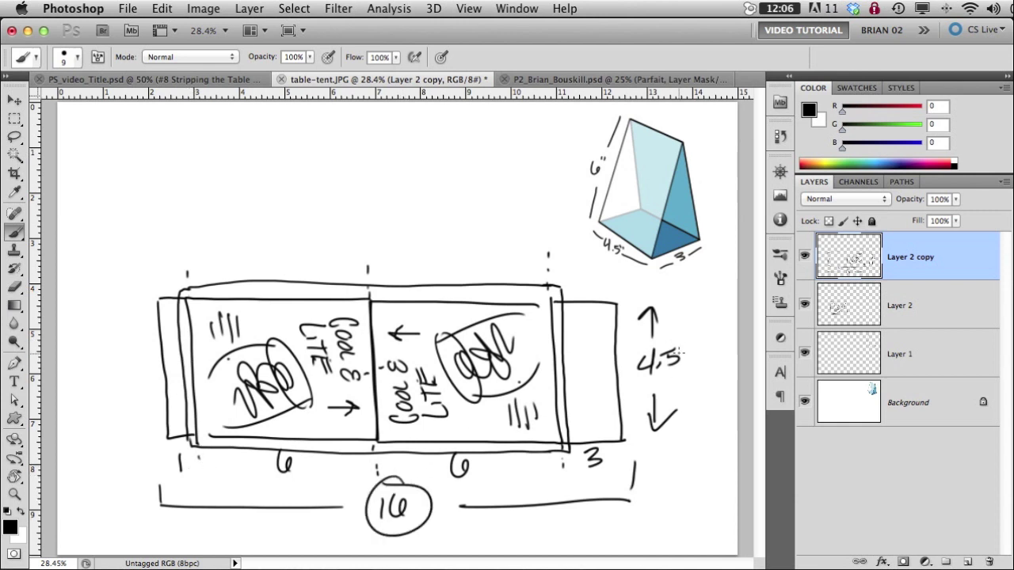
{"action": "left_click_drag", "start_coordinate": [680, 348], "coordinate": [677, 337]}
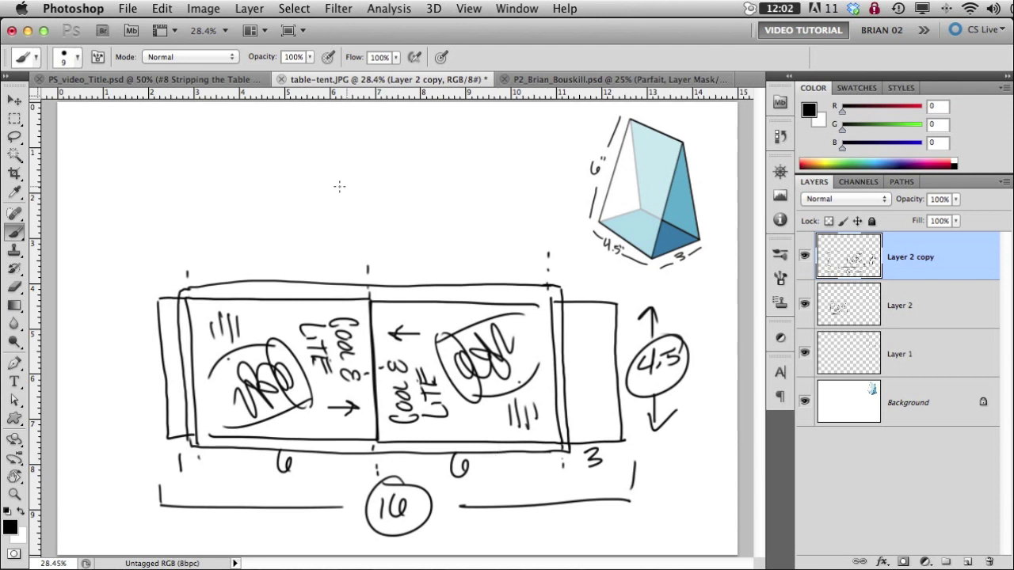
Switch to the P2 Cool & Lite parfait poster .psd document
{"action": "left_click", "coordinate": [593, 76]}
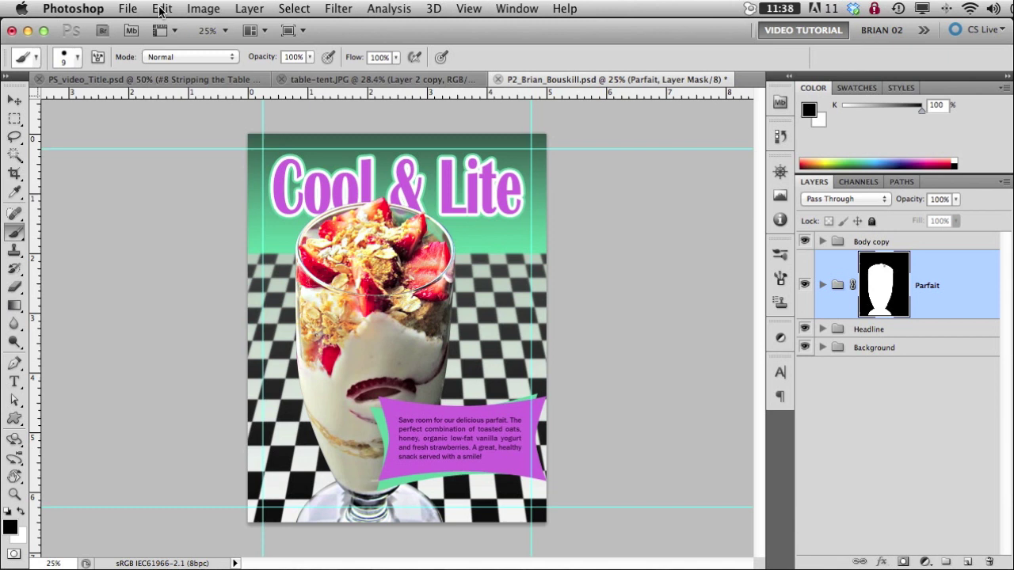
Save the Cool & Lite poster as a JPEG via File > Save As
{"action": "left_click", "coordinate": [162, 9]}
{"action": "mouse_move", "coordinate": [144, 9]}
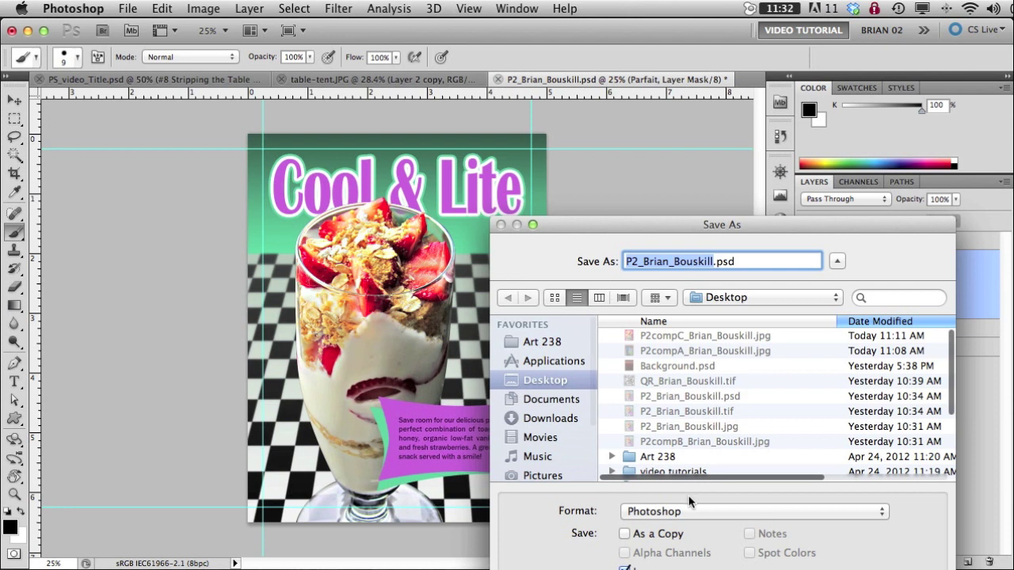
{"action": "left_click", "coordinate": [749, 512]}
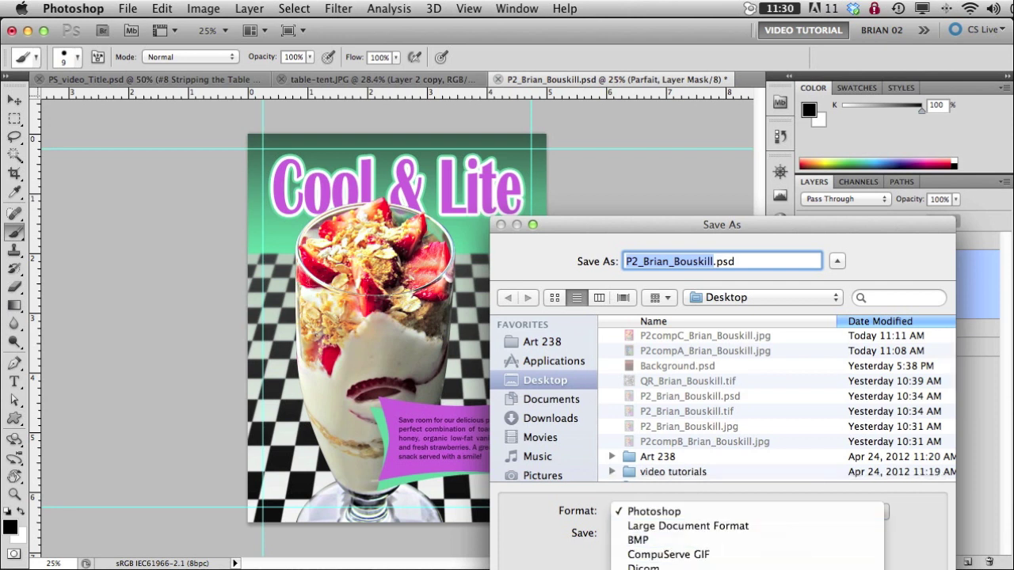
{"action": "left_click", "coordinate": [741, 512]}
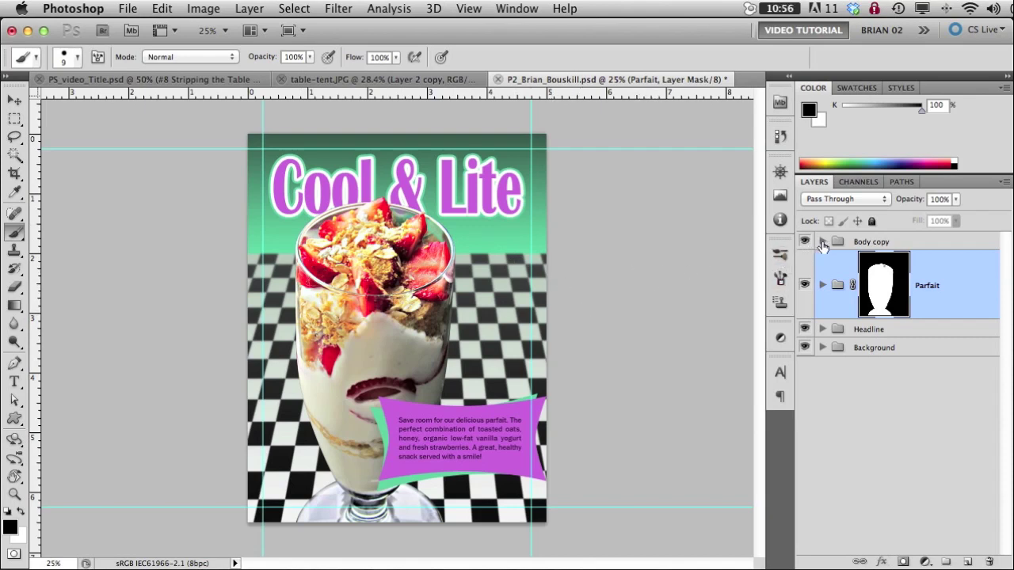
Hide the text layer inside the Body copy group, leaving the purple banner empty
{"action": "left_click", "coordinate": [822, 242]}
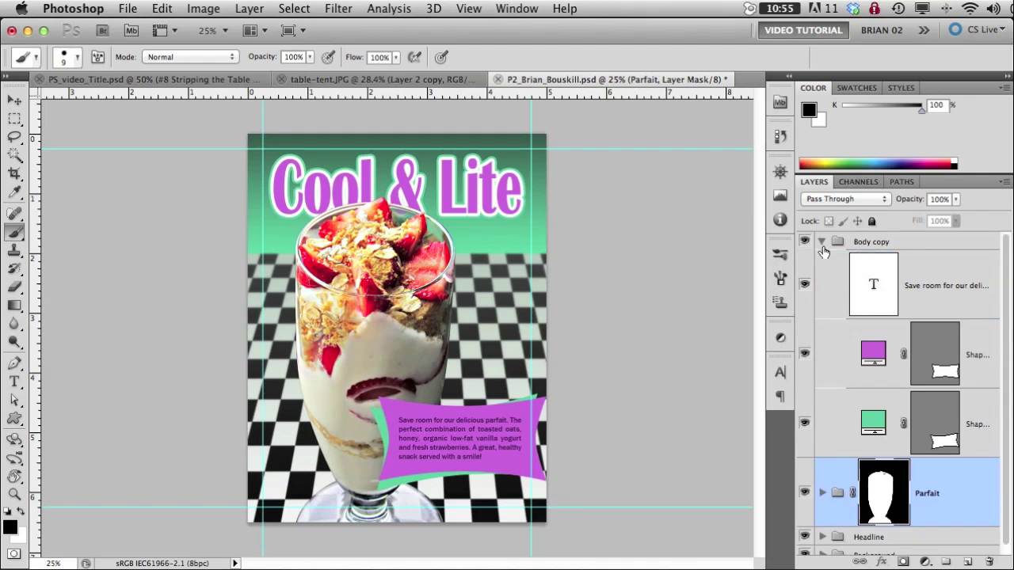
{"action": "left_click", "coordinate": [806, 287]}
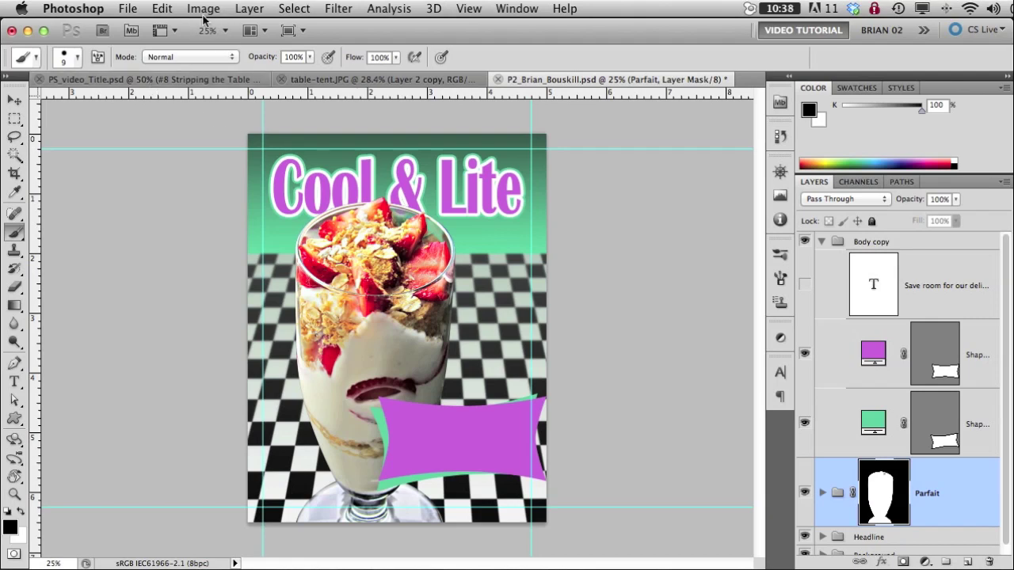
Convert the poster to CMYK Color, rasterizing smart objects and merging layers into one
{"action": "left_click", "coordinate": [203, 9]}
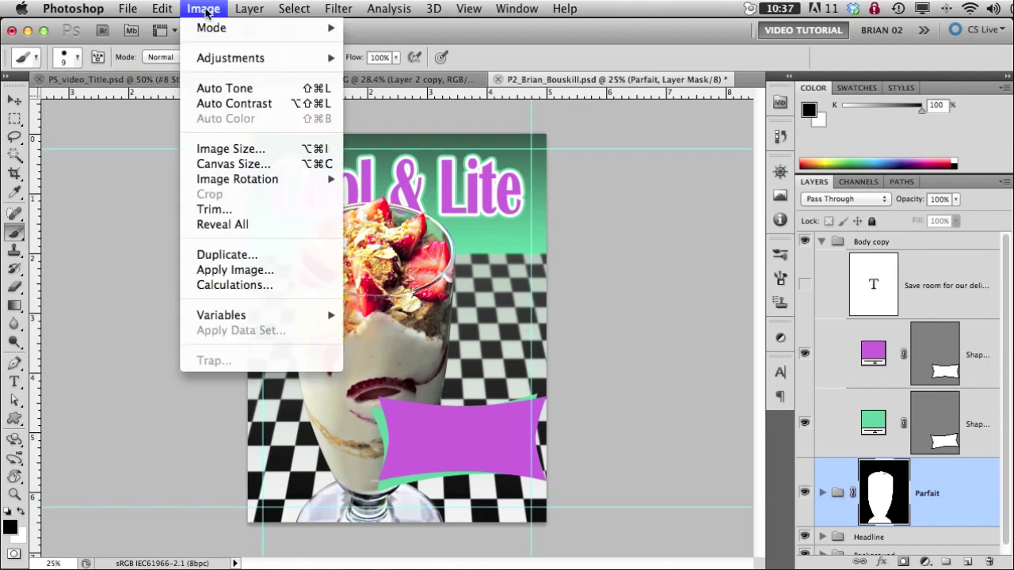
{"action": "mouse_move", "coordinate": [210, 31]}
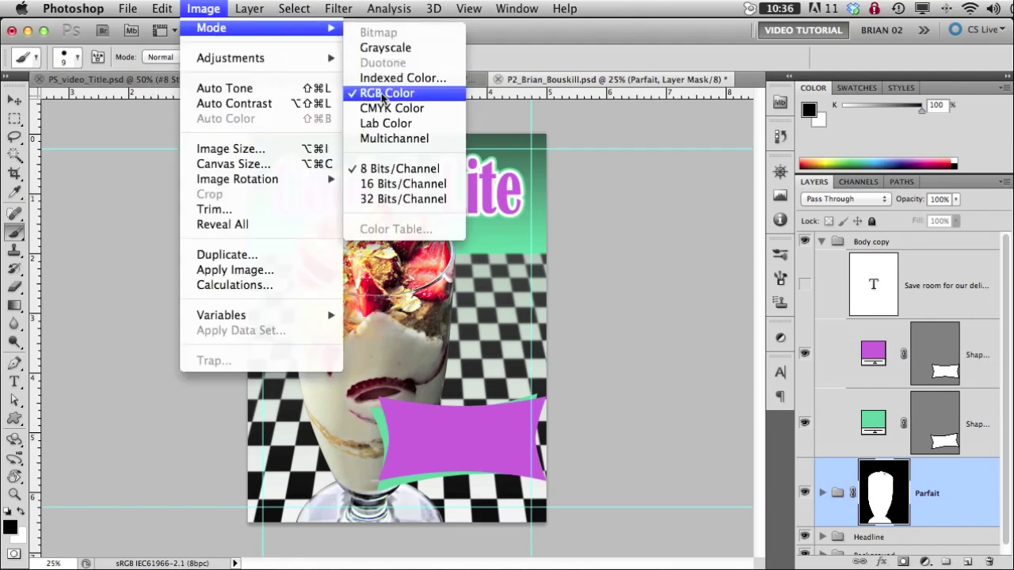
{"action": "left_click", "coordinate": [385, 108]}
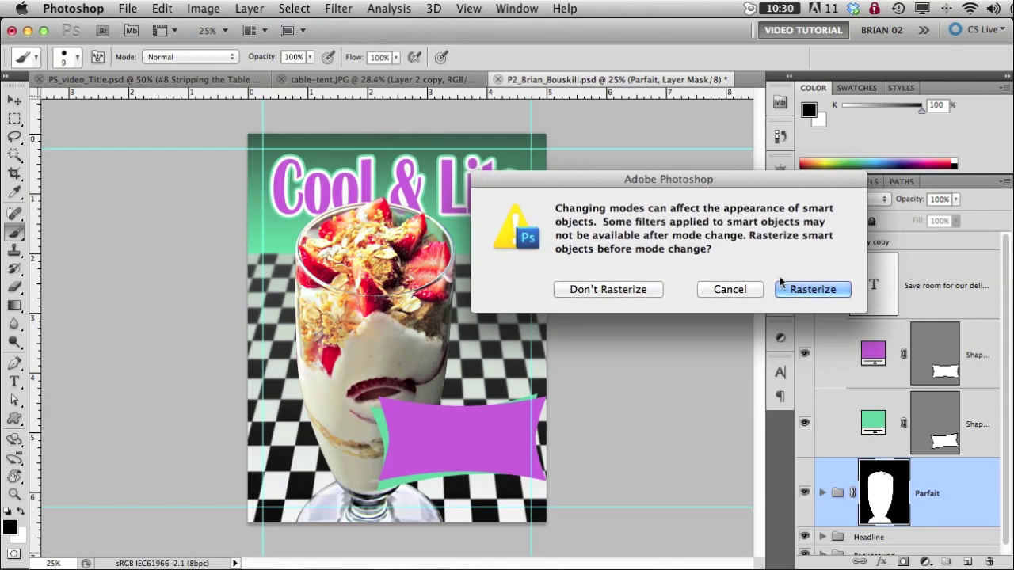
{"action": "left_click", "coordinate": [823, 291]}
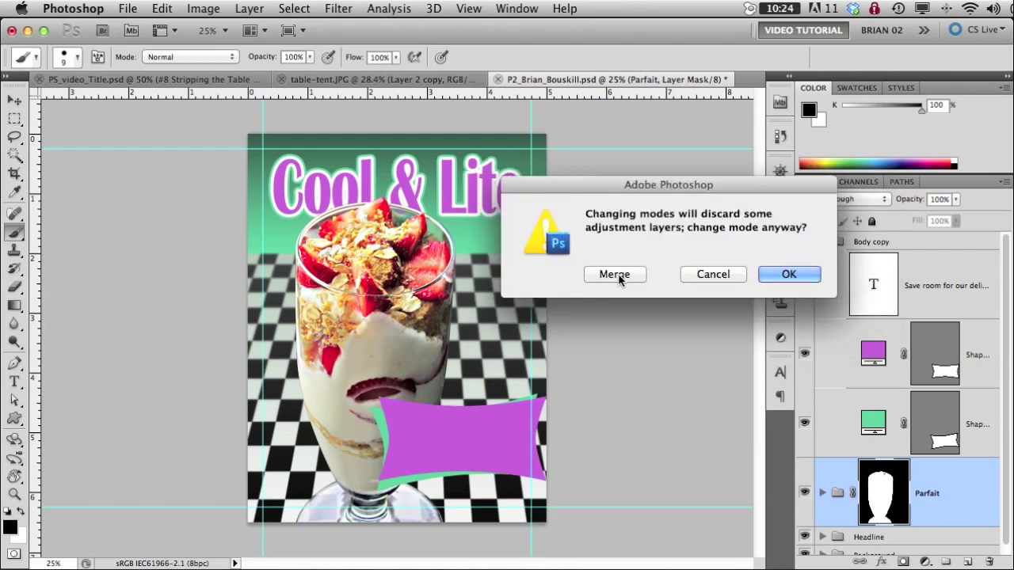
{"action": "left_click", "coordinate": [622, 275]}
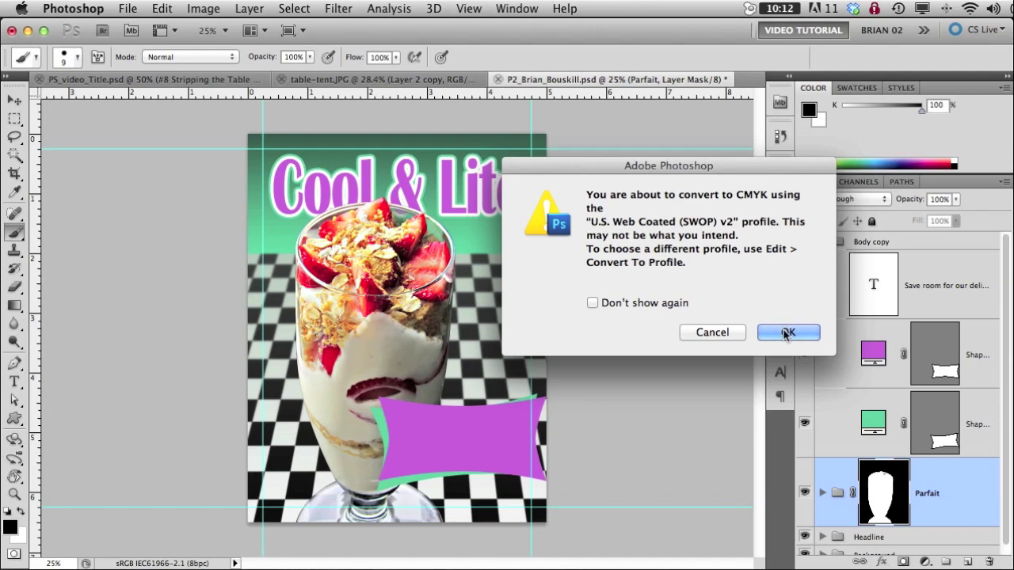
{"action": "left_click", "coordinate": [788, 333]}
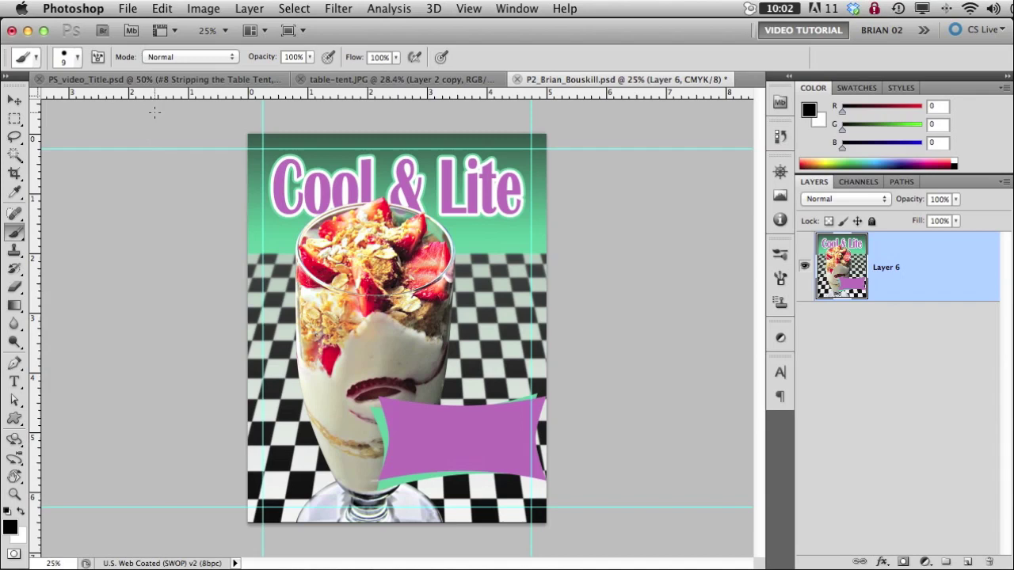
Save another copy of the CMYK poster in TIFF format
{"action": "left_click", "coordinate": [129, 10]}
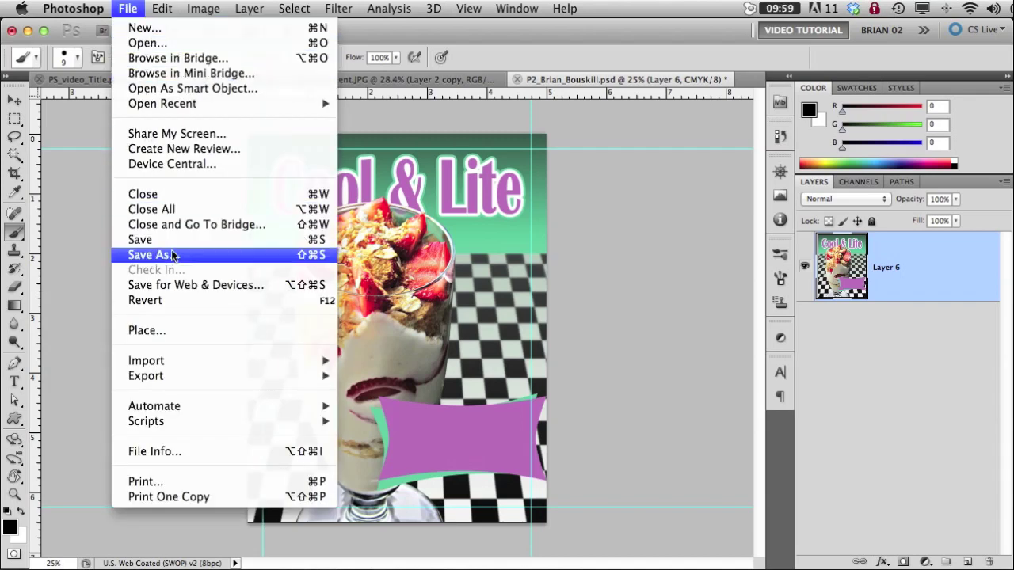
{"action": "left_click", "coordinate": [152, 254]}
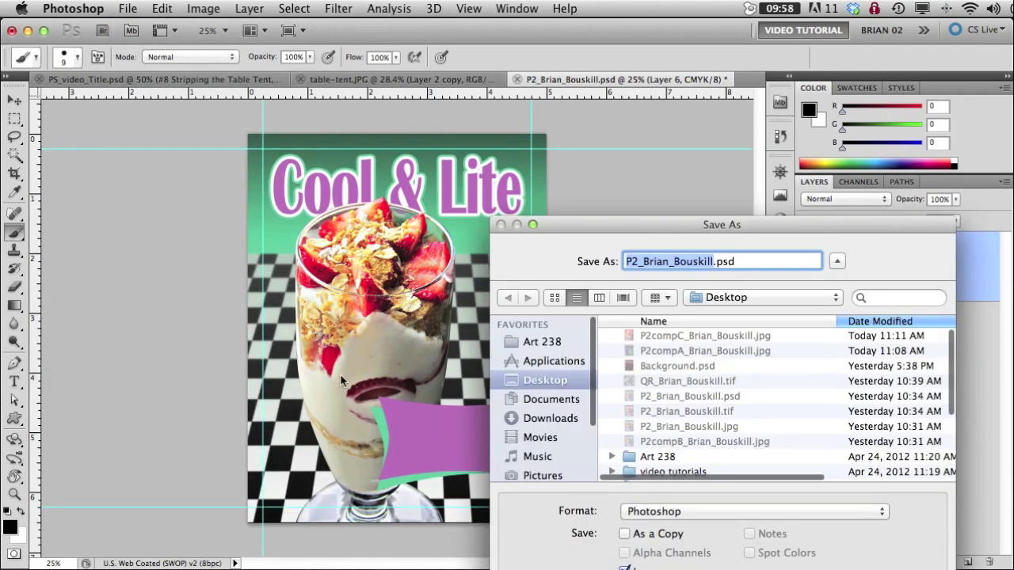
{"action": "left_click", "coordinate": [708, 510]}
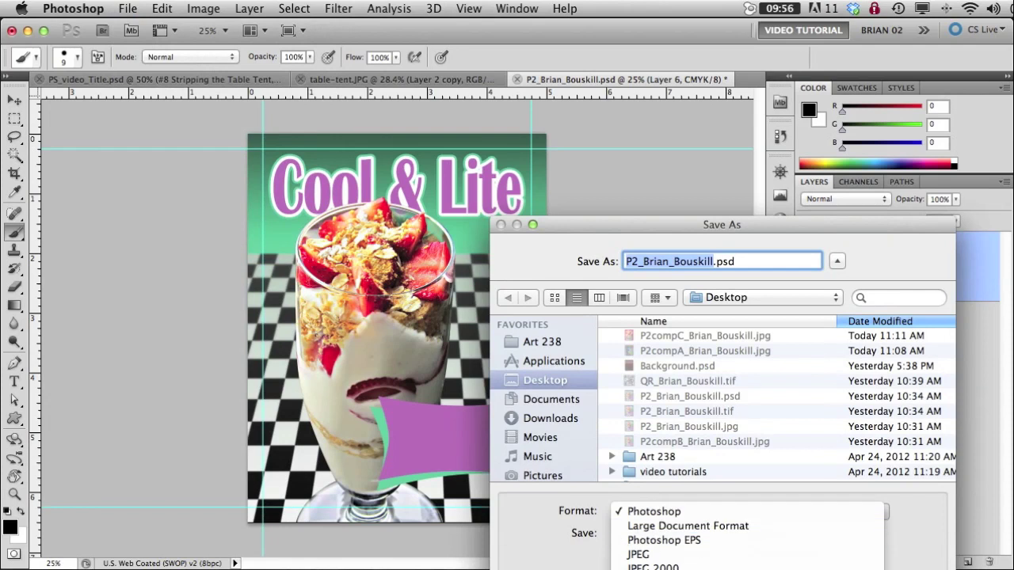
{"action": "left_click", "coordinate": [657, 567]}
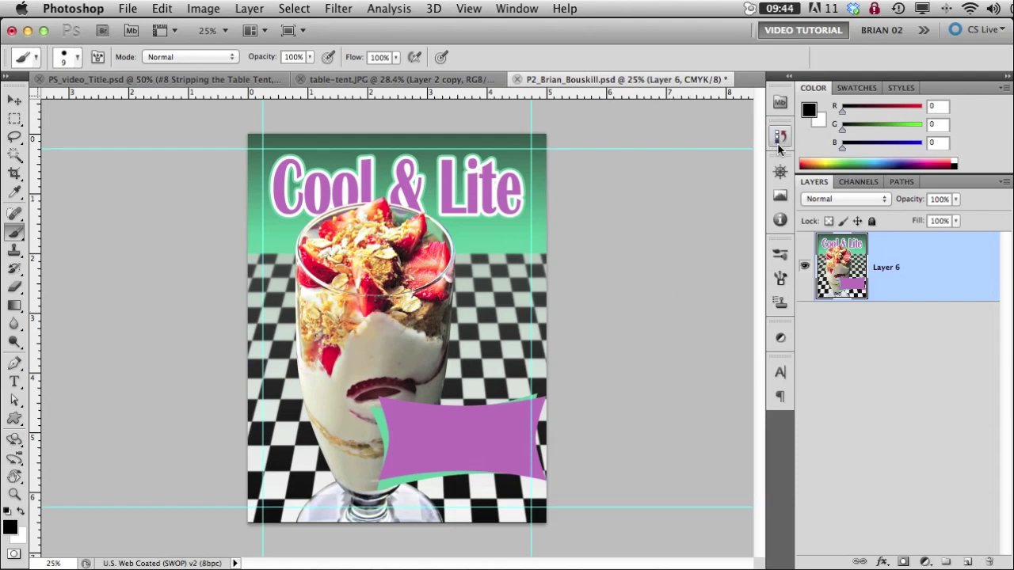
Revert the poster to its original layered RGB state using the top History snapshot
{"action": "left_click", "coordinate": [780, 135]}
{"action": "left_click", "coordinate": [683, 154]}
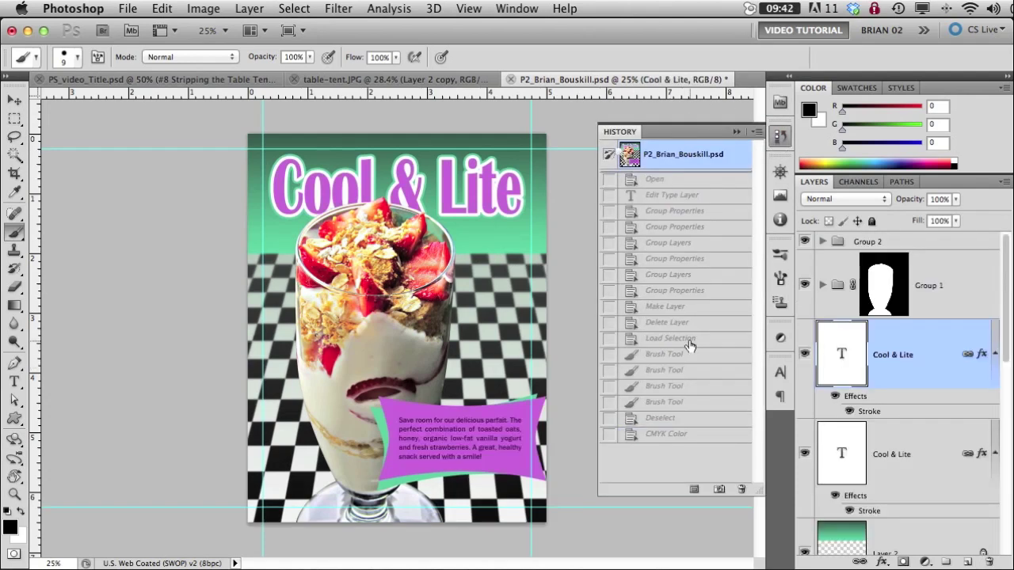
{"action": "left_click", "coordinate": [822, 285]}
{"action": "left_click", "coordinate": [821, 285]}
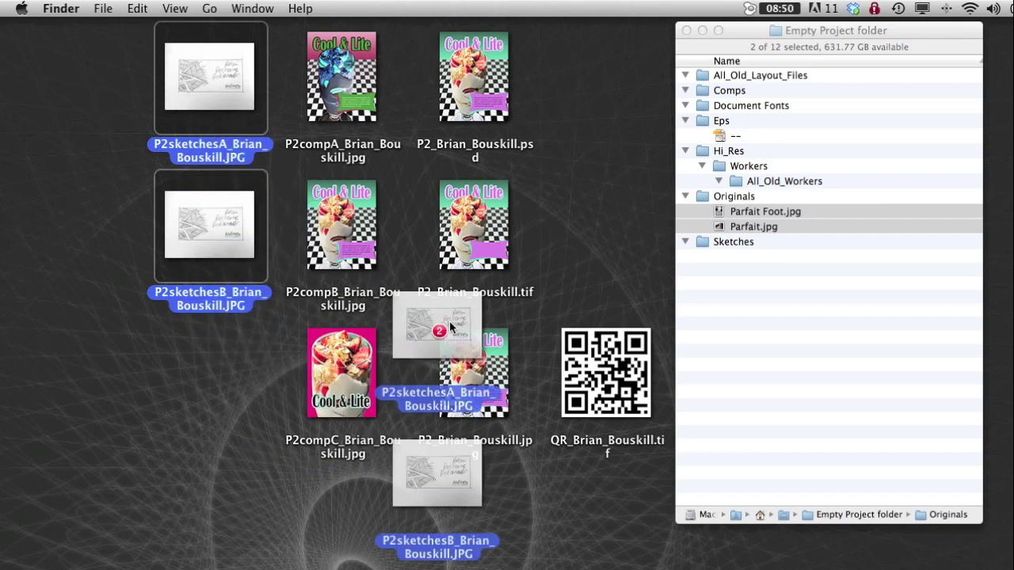
Drag both P2sketches JPGs from the desktop into the Empty Project folder window
{"action": "mouse_move", "coordinate": [450, 326]}
{"action": "left_mouse_down"}
{"action": "mouse_move", "coordinate": [667, 265]}
{"action": "mouse_move", "coordinate": [679, 247]}
{"action": "mouse_move", "coordinate": [700, 242]}
{"action": "mouse_move", "coordinate": [702, 254]}
{"action": "left_mouse_up"}
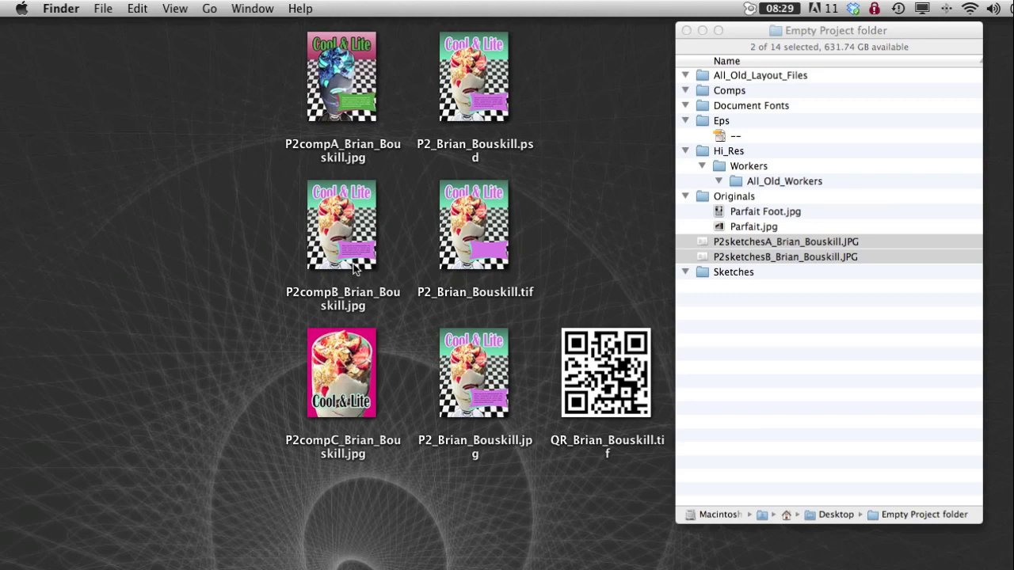
Move the three P2comp JPGs into the Comps folder and drop the poster PSD into All_Old_Workers
{"action": "left_click", "coordinate": [349, 223]}
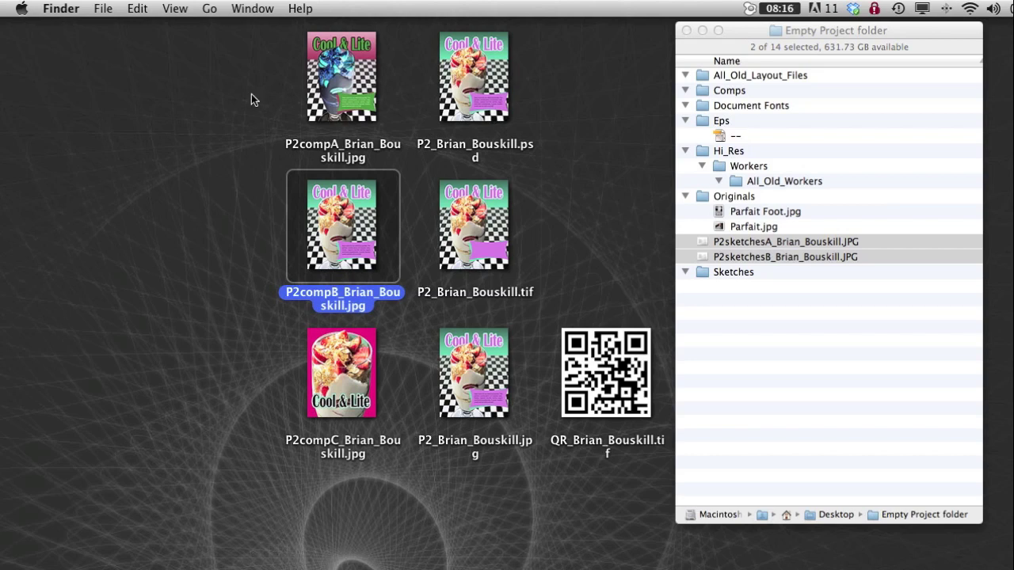
{"action": "left_click_drag", "start_coordinate": [252, 99], "coordinate": [340, 386]}
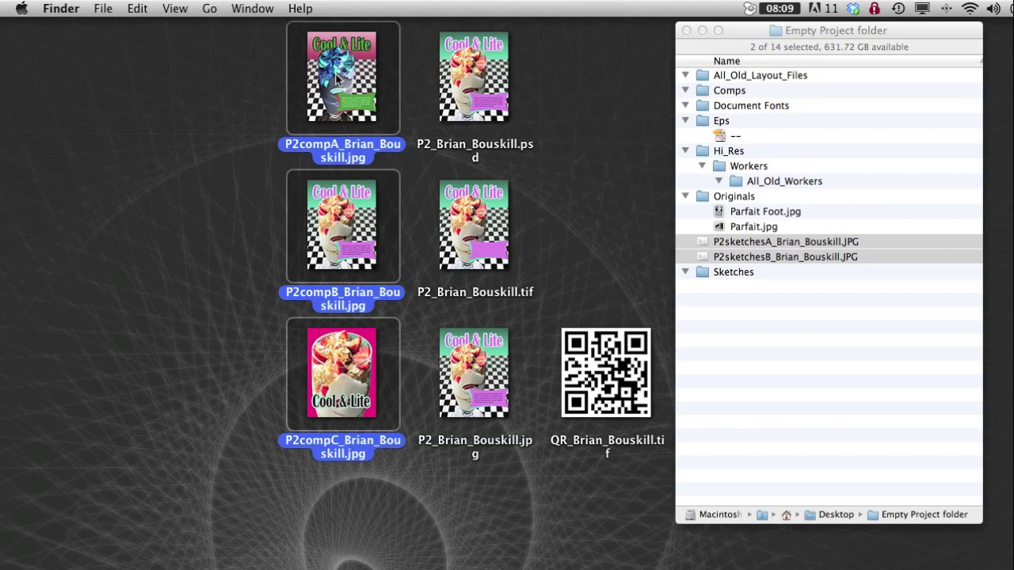
{"action": "left_click_drag", "start_coordinate": [340, 70], "coordinate": [701, 94]}
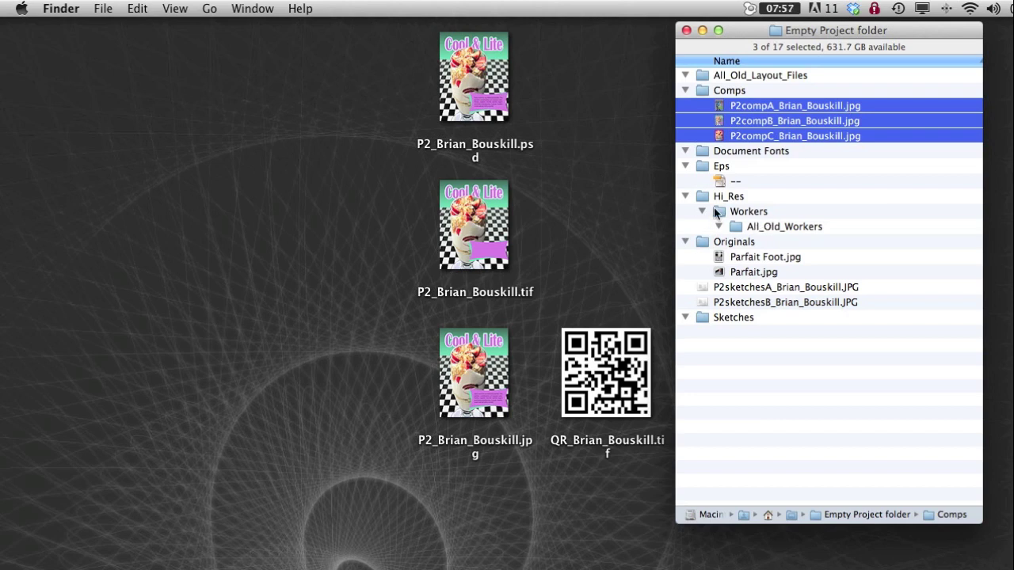
{"action": "left_click_drag", "start_coordinate": [459, 67], "coordinate": [765, 211]}
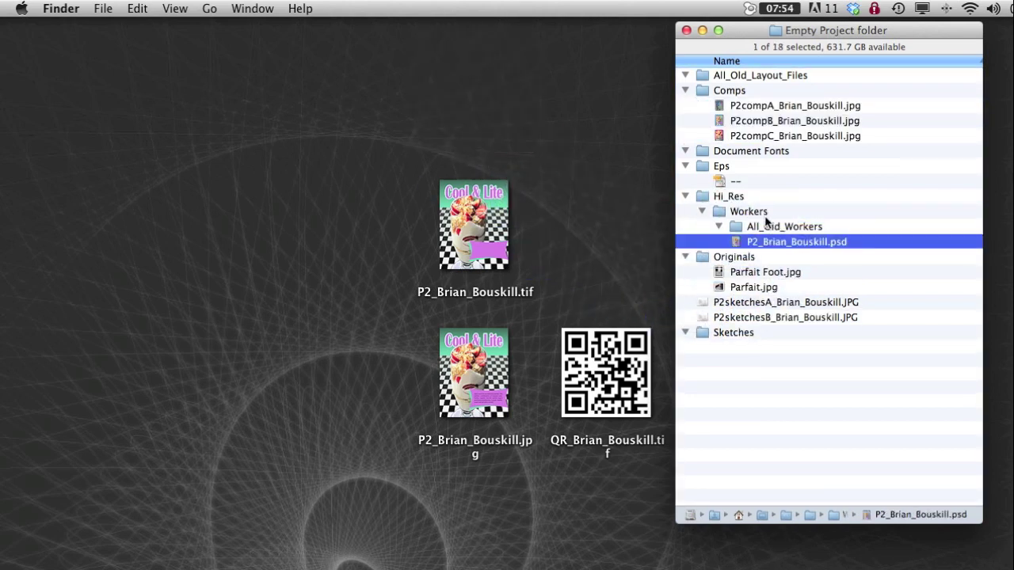
Move the poster TIF, poster JPG and QR code TIF from the desktop into Hi_Res
{"action": "left_click", "coordinate": [702, 212]}
{"action": "left_click", "coordinate": [702, 212]}
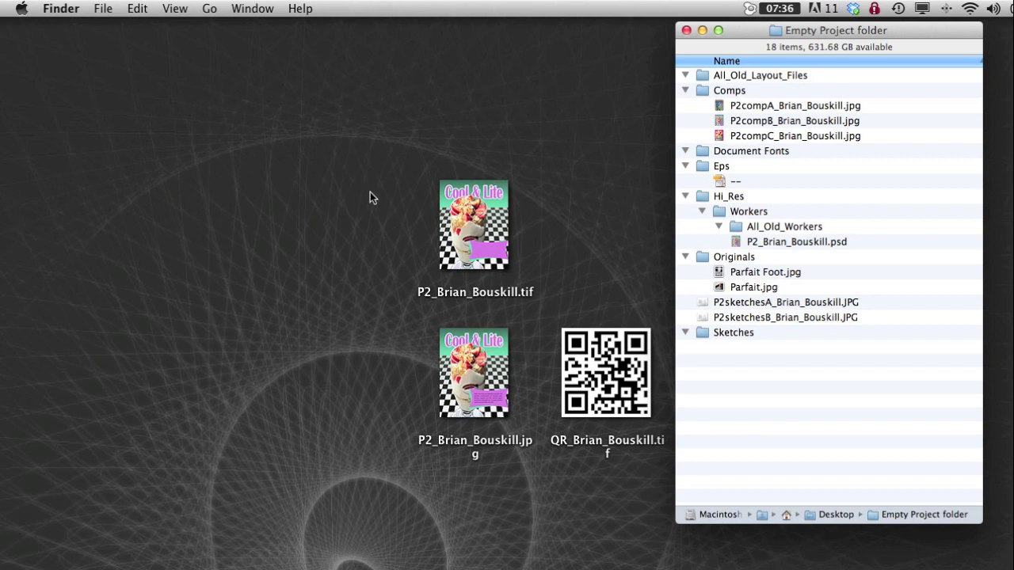
{"action": "left_click_drag", "start_coordinate": [369, 195], "coordinate": [665, 455]}
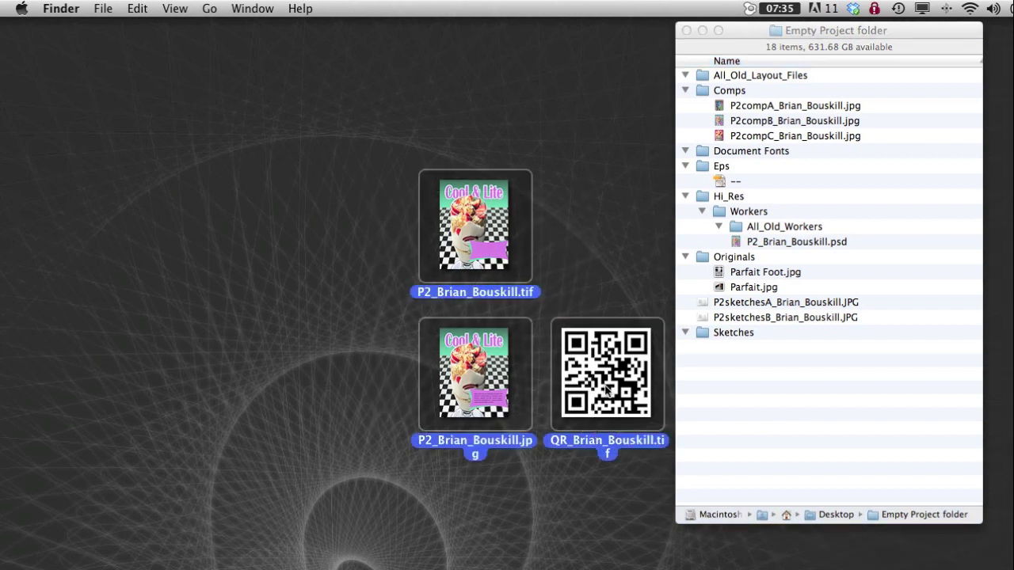
{"action": "left_click_drag", "start_coordinate": [612, 388], "coordinate": [634, 344]}
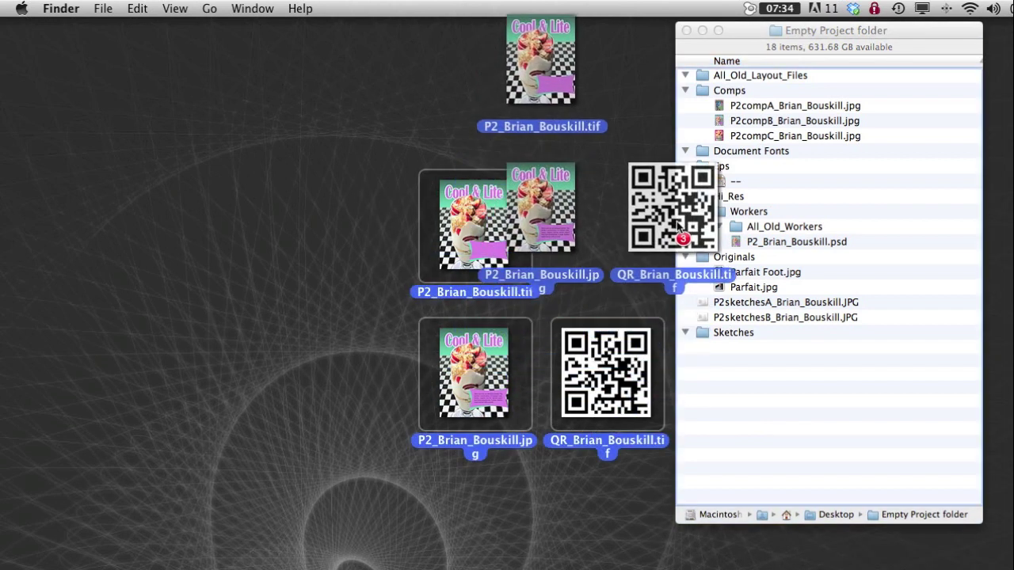
{"action": "left_click_drag", "start_coordinate": [676, 213], "coordinate": [701, 199]}
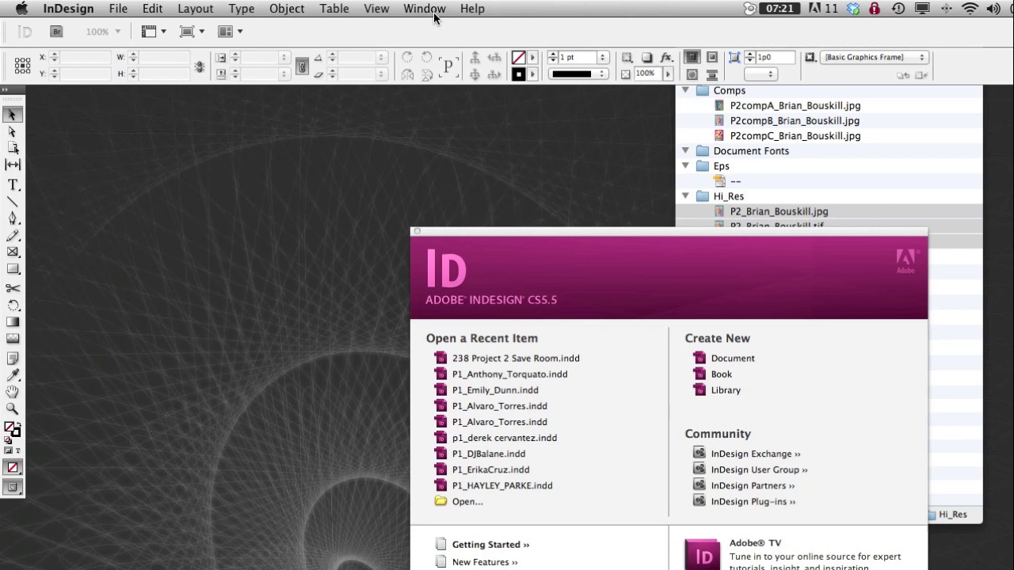
Turn on the Application Frame, dismiss the Welcome screen and collapse the Character panel
{"action": "left_click", "coordinate": [430, 8]}
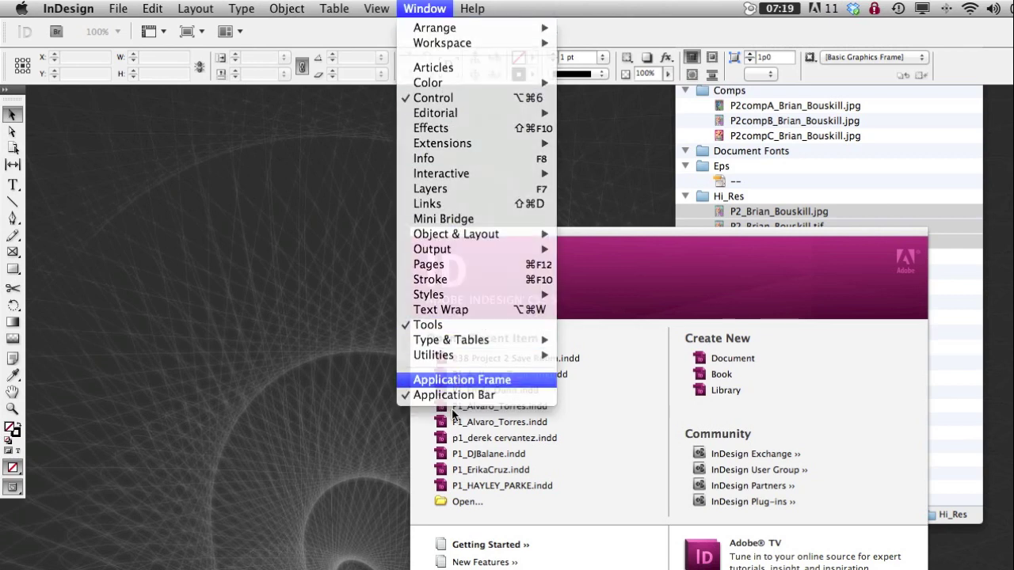
{"action": "left_click", "coordinate": [443, 378]}
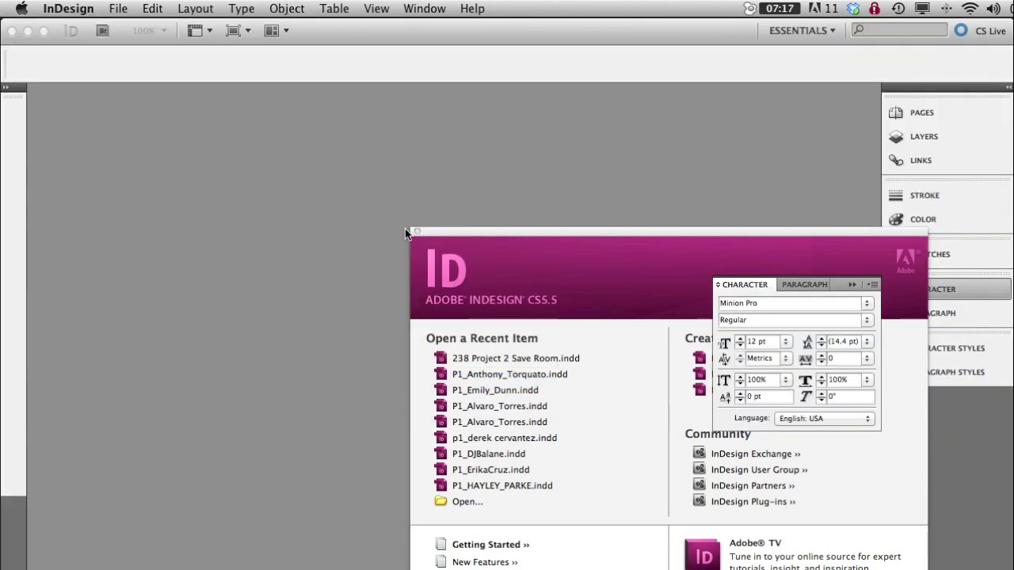
{"action": "key", "text": "Escape"}
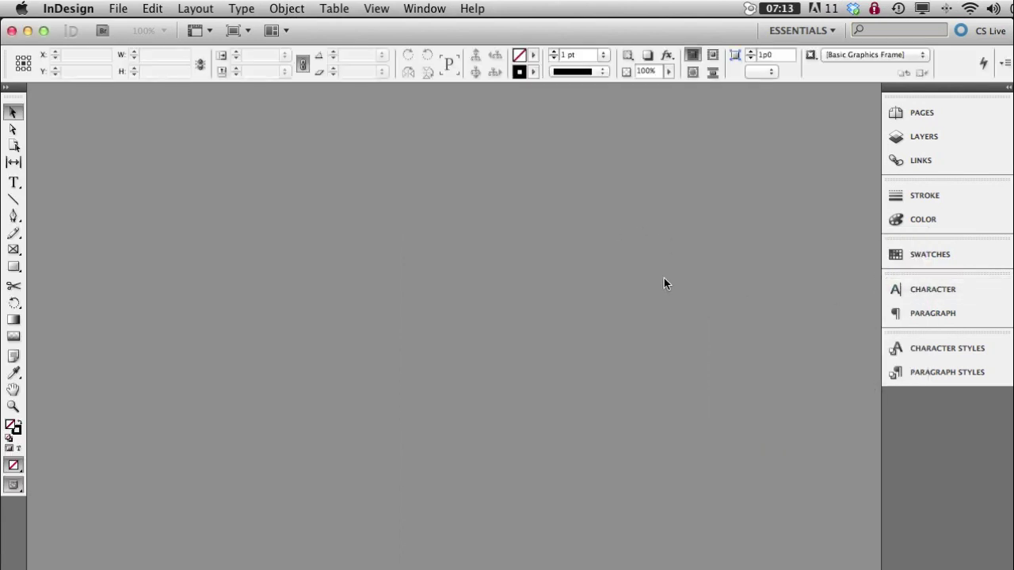
{"action": "left_click", "coordinate": [119, 9]}
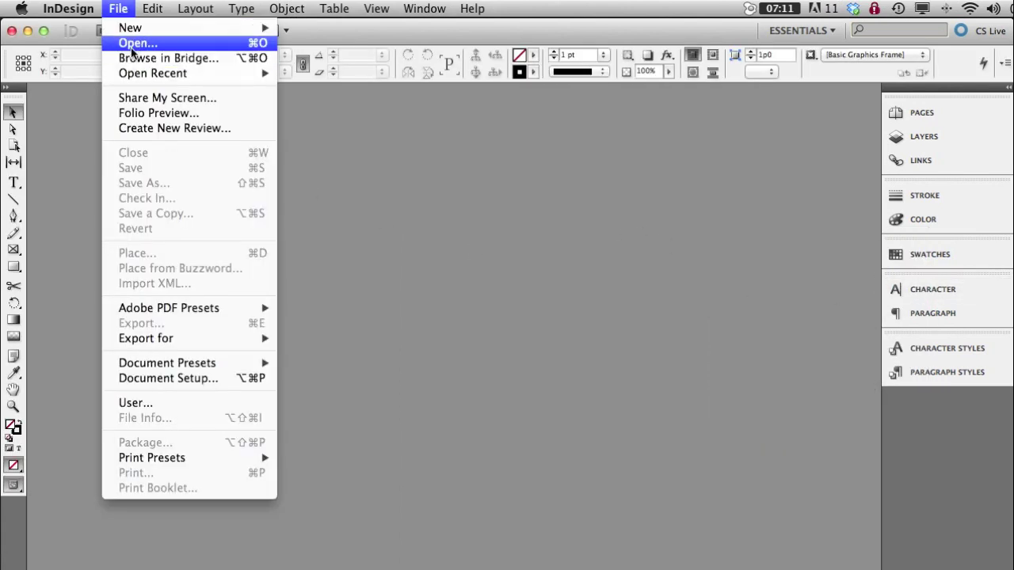
Cancel the New Book dialog that was opened by mistake
{"action": "mouse_move", "coordinate": [138, 27]}
{"action": "left_click", "coordinate": [311, 47]}
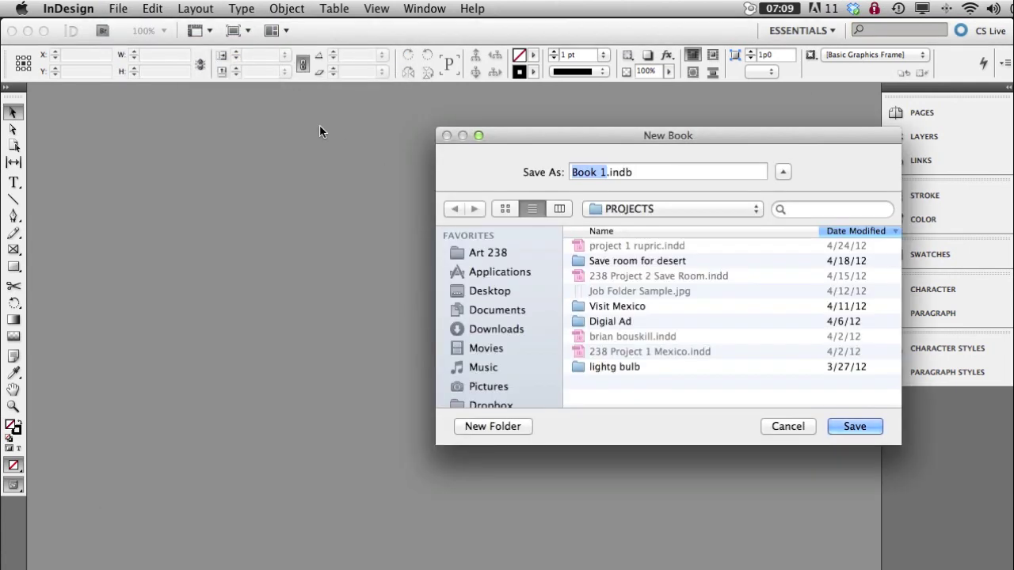
{"action": "left_click", "coordinate": [779, 429]}
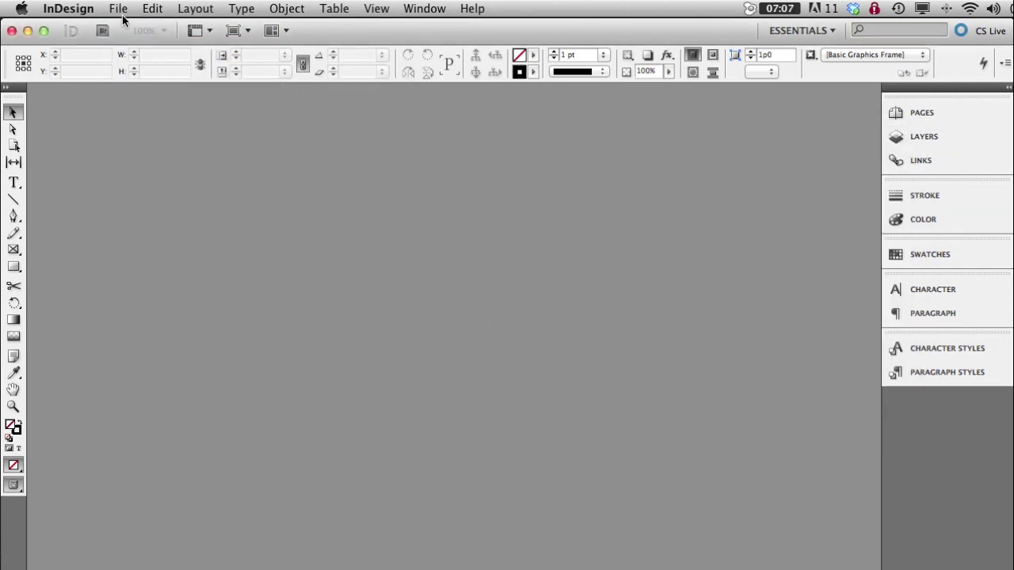
{"action": "left_click", "coordinate": [122, 14]}
Start a new document with a 4.5 in wide by 16 in tall page
{"action": "mouse_move", "coordinate": [273, 29]}
{"action": "left_click", "coordinate": [326, 33]}
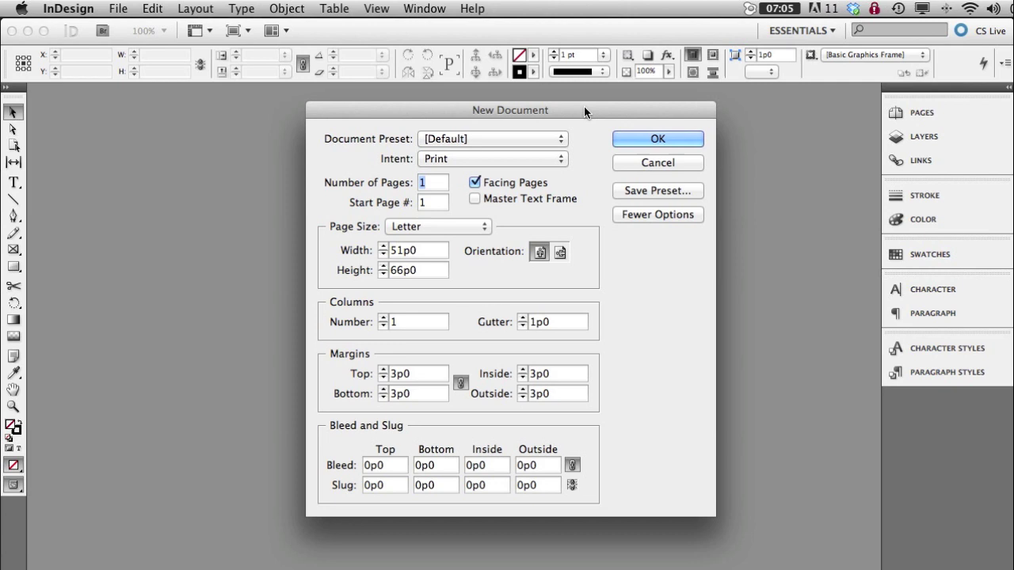
{"action": "double_click", "coordinate": [433, 251]}
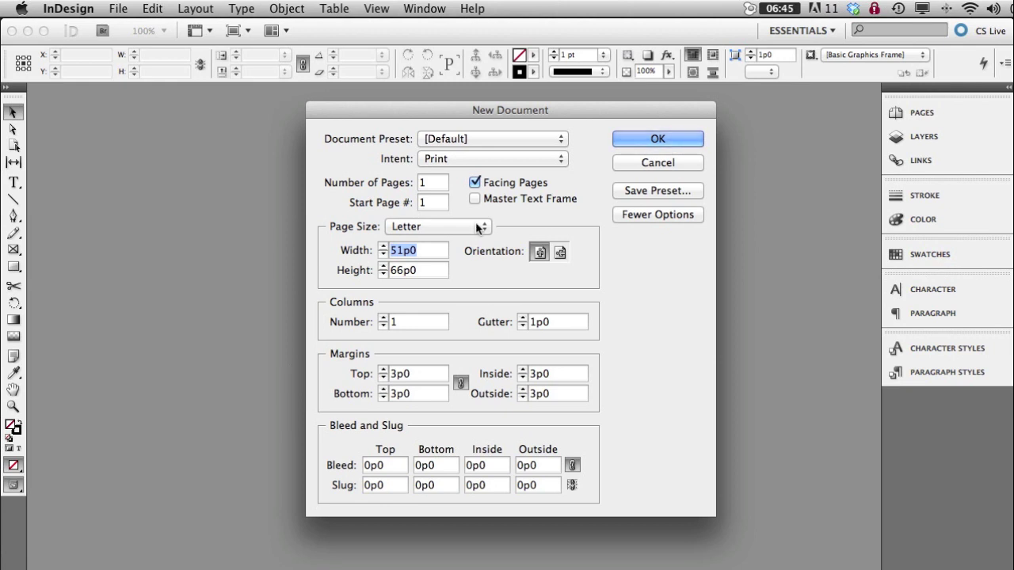
{"action": "type", "text": "4"}
{"action": "type", "text": ".5\""}
{"action": "key", "text": "Tab"}
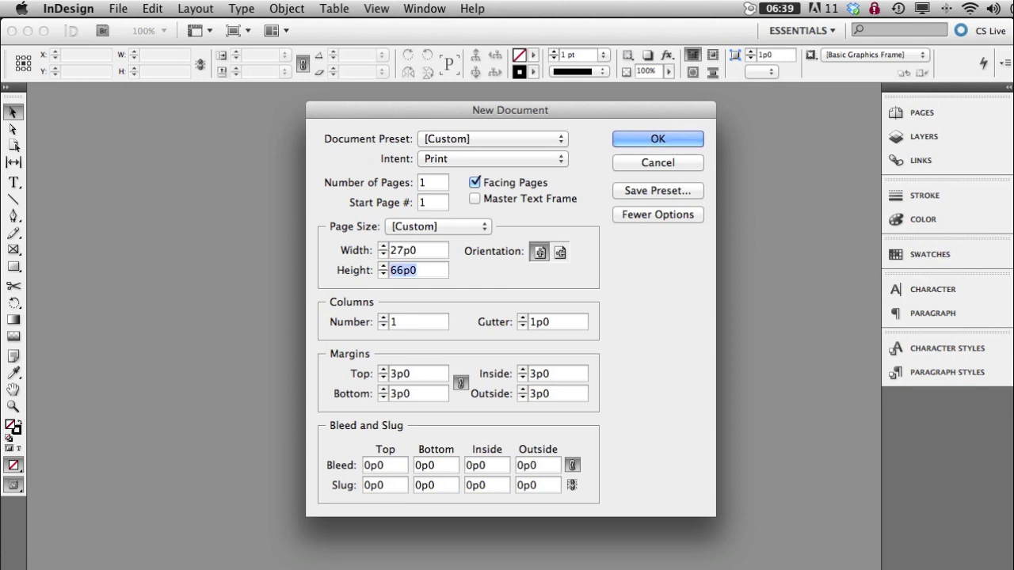
{"action": "type", "text": "16"}
{"action": "key", "text": "Tab"}
Set 0 margins, a 0.25 in bleed and a 1 in slug on all sides, then create it
{"action": "double_click", "coordinate": [413, 372]}
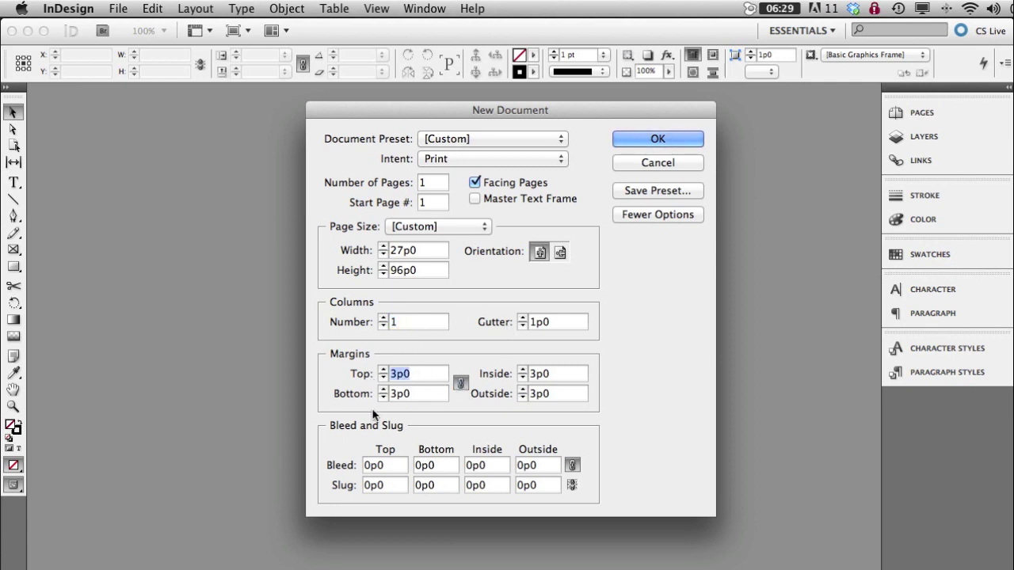
{"action": "type", "text": "0"}
{"action": "key", "text": "Tab"}
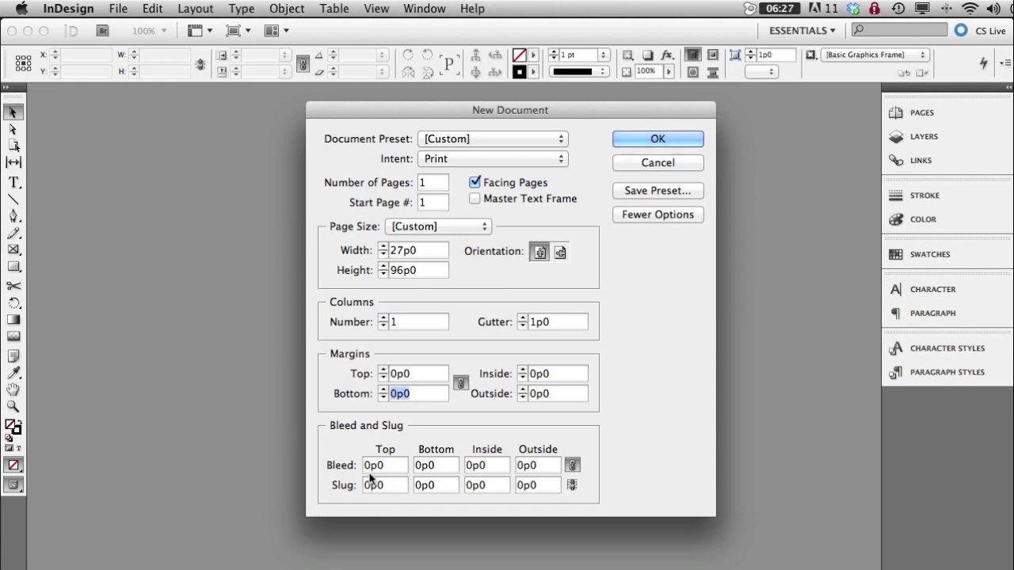
{"action": "double_click", "coordinate": [395, 467]}
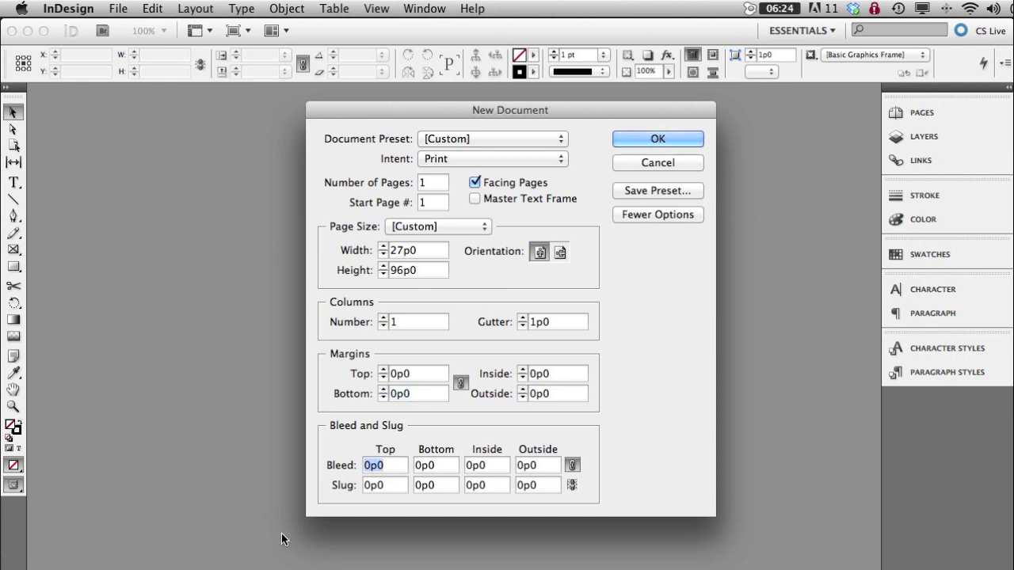
{"action": "type", "text": ".25\""}
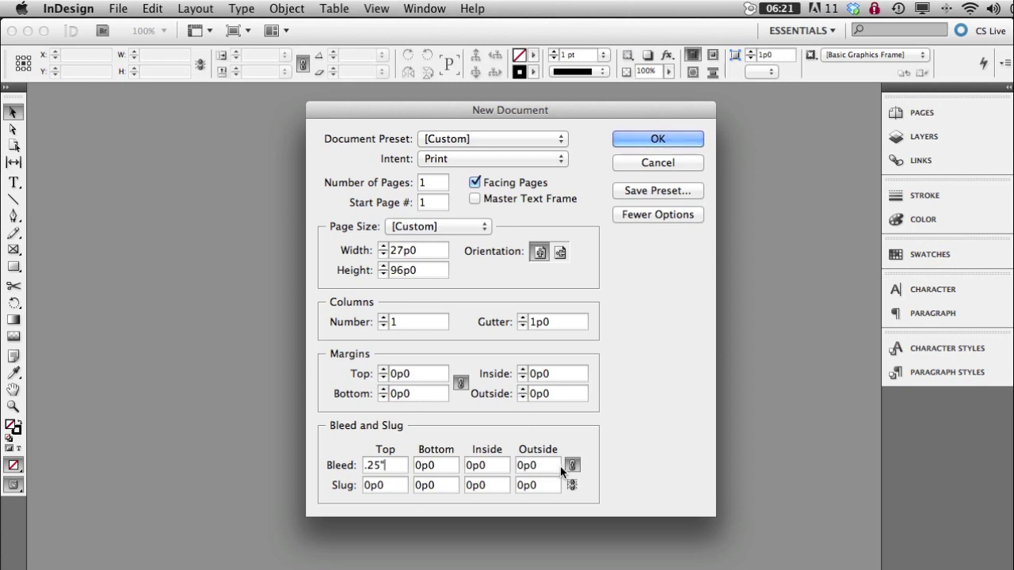
{"action": "key", "text": "Tab"}
{"action": "left_click", "coordinate": [572, 485]}
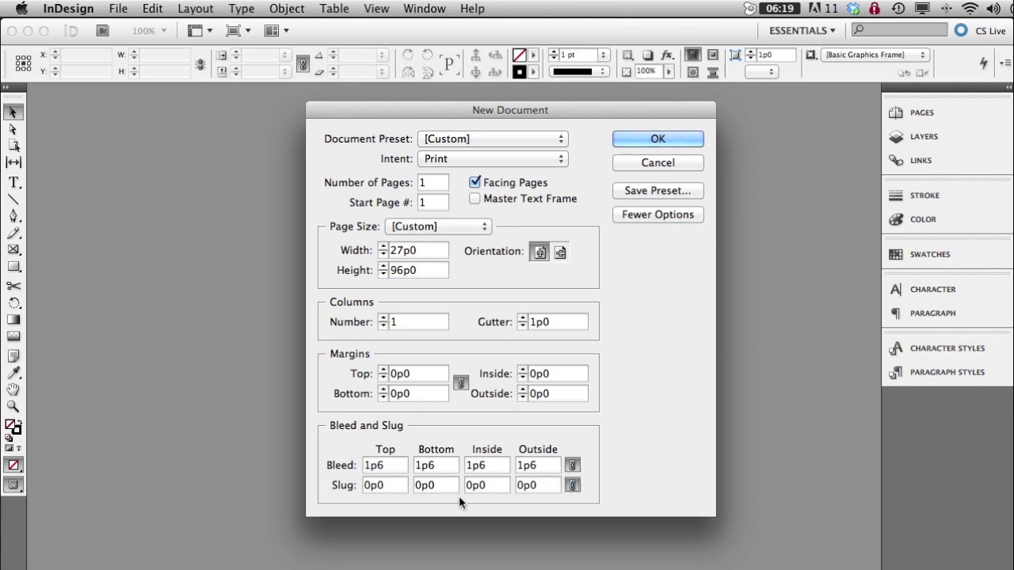
{"action": "double_click", "coordinate": [372, 485]}
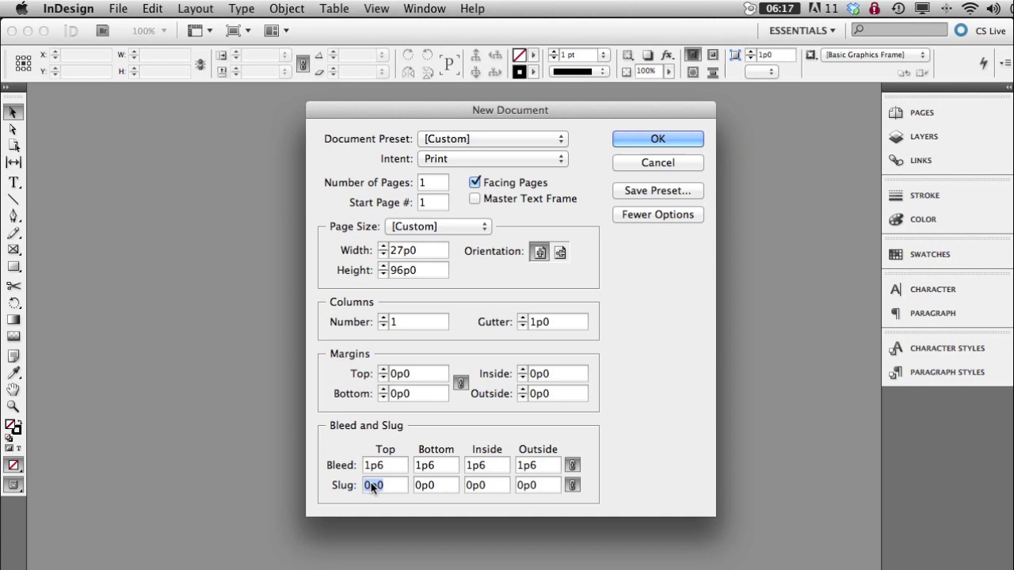
{"action": "type", "text": "1\""}
{"action": "key", "text": "Tab"}
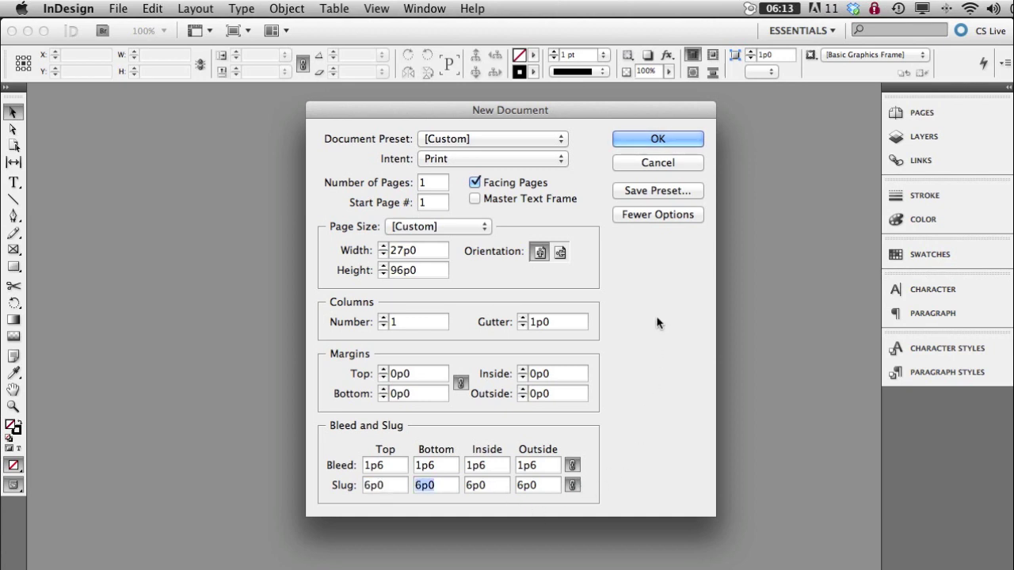
{"action": "left_click", "coordinate": [661, 139]}
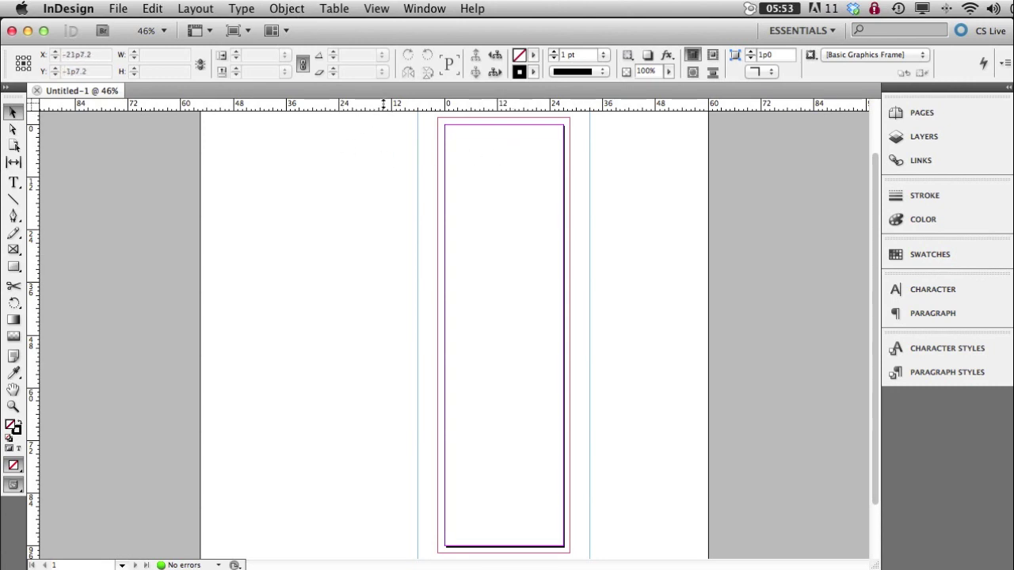
Drag a horizontal guide near the page top and switch the ruler units to inches
{"action": "left_click_drag", "start_coordinate": [384, 104], "coordinate": [377, 152]}
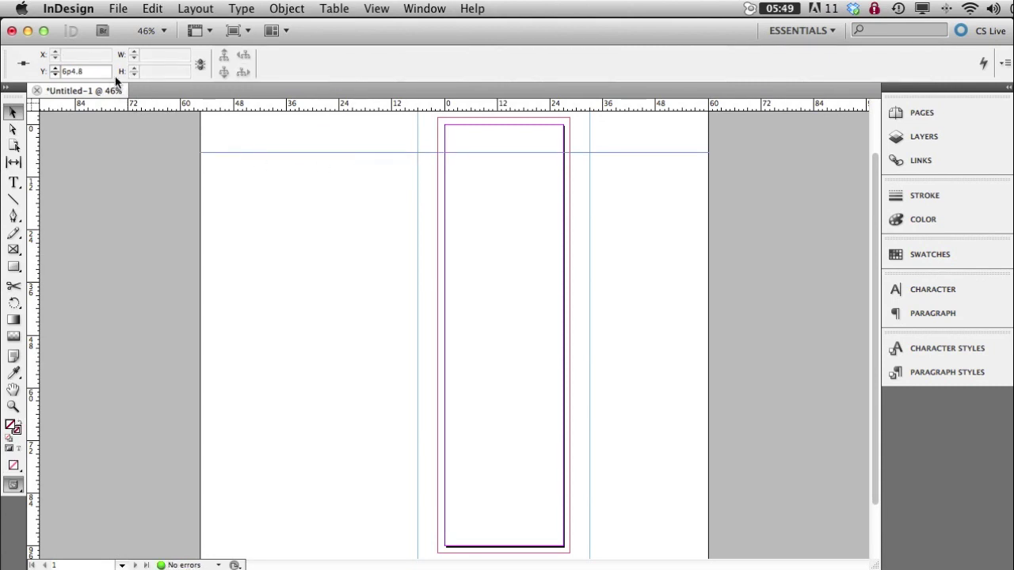
{"action": "right_click", "coordinate": [36, 108]}
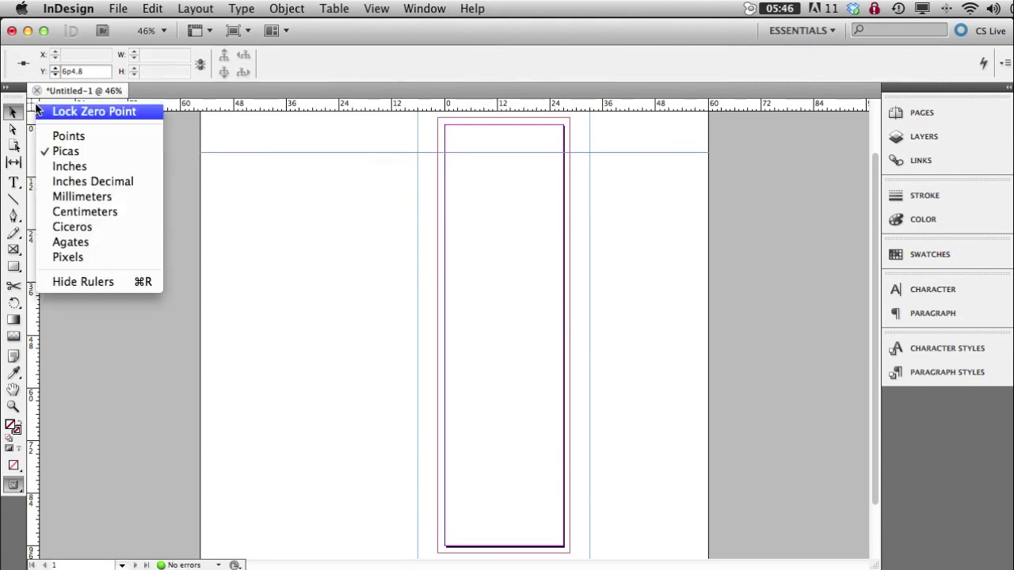
{"action": "left_click", "coordinate": [81, 166]}
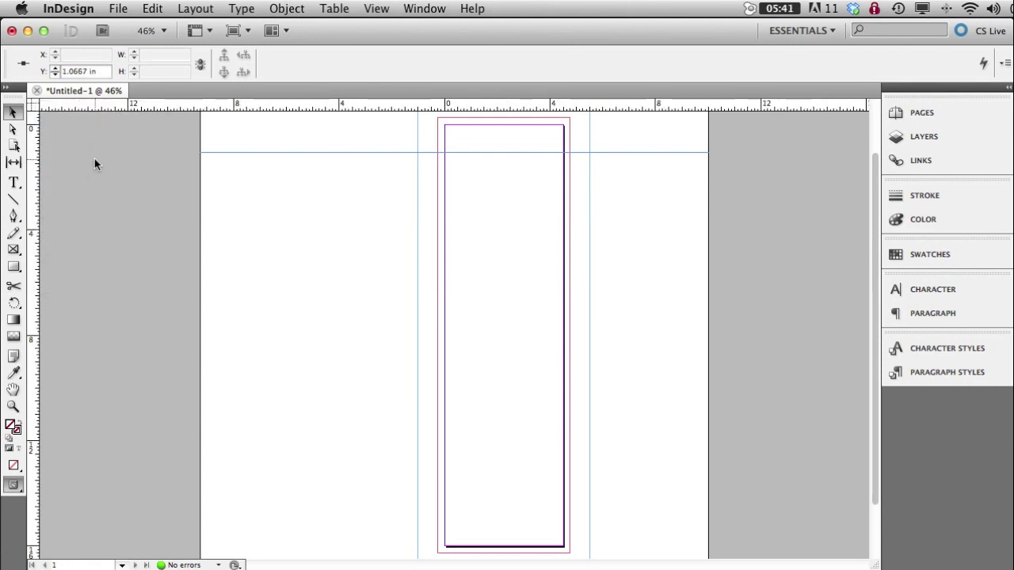
{"action": "right_click", "coordinate": [34, 108]}
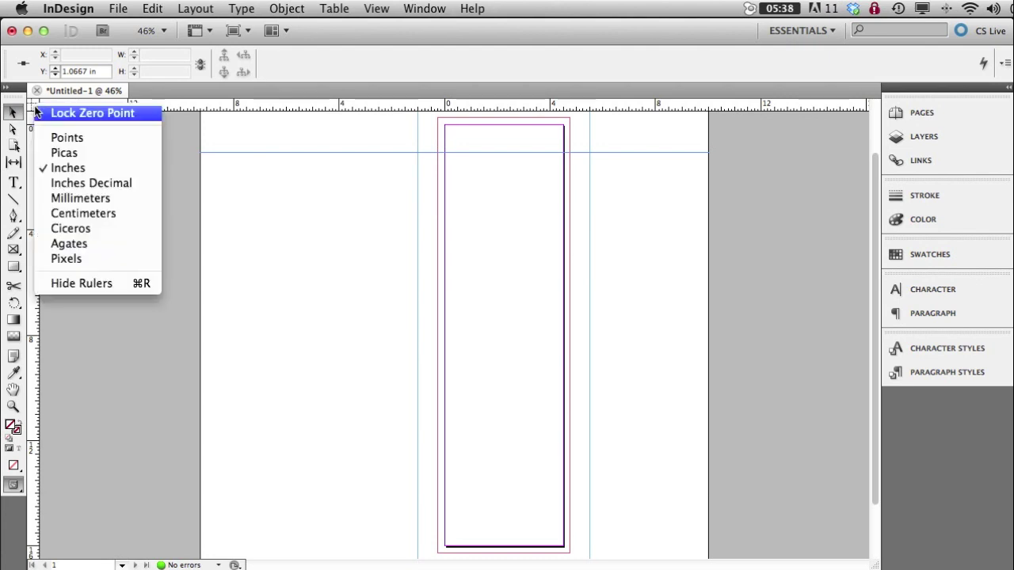
{"action": "left_click", "coordinate": [75, 169]}
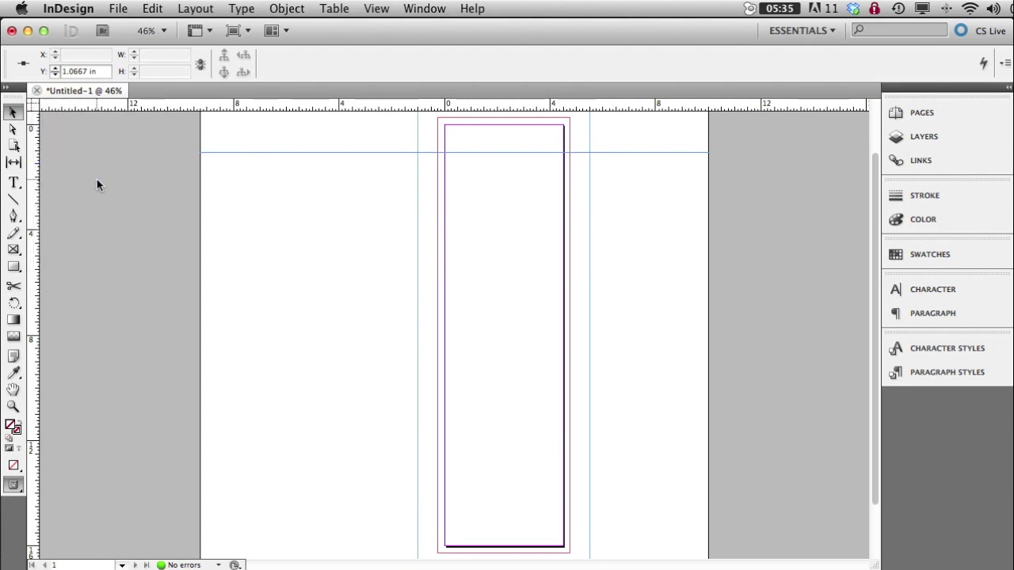
Position the first horizontal guide at 1 in and add another at 7 in
{"action": "left_click", "coordinate": [267, 154]}
{"action": "left_click", "coordinate": [267, 175]}
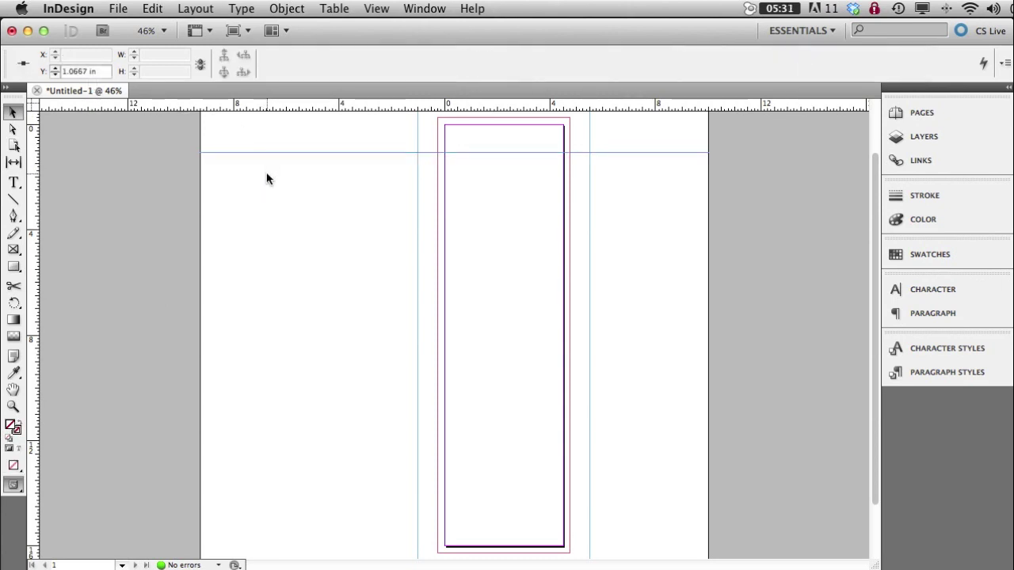
{"action": "left_click_drag", "start_coordinate": [95, 71], "coordinate": [62, 71]}
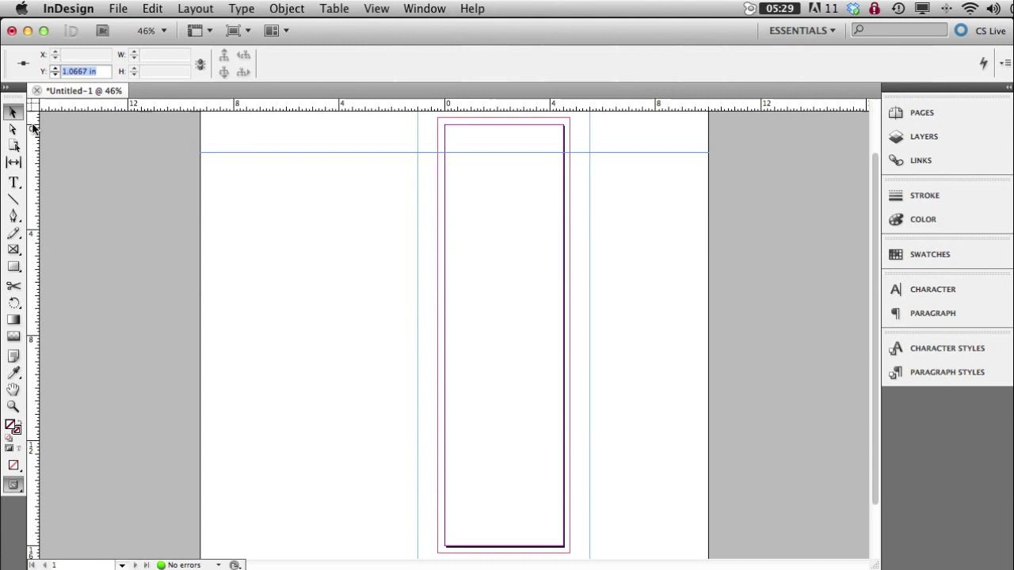
{"action": "type", "text": "1"}
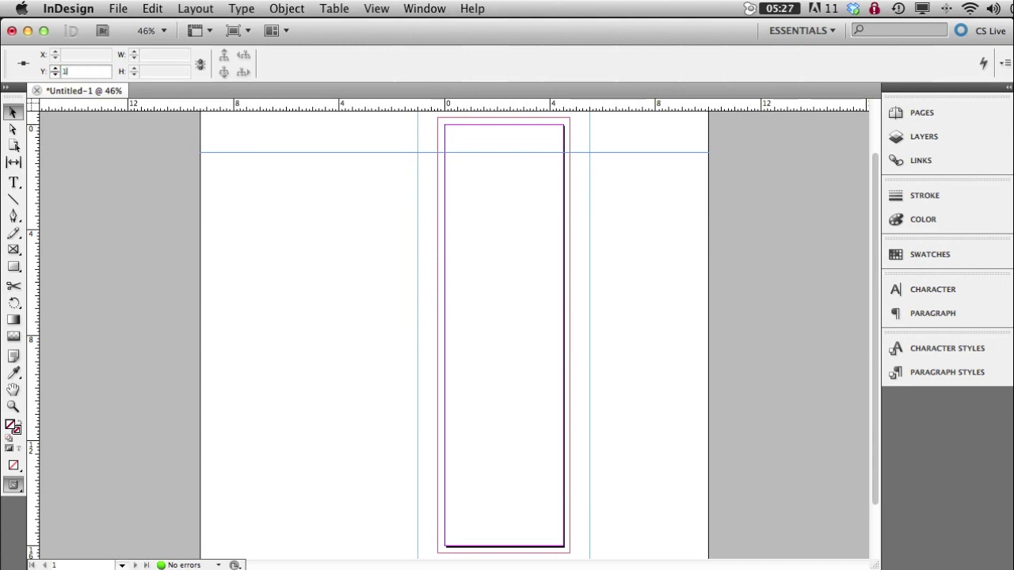
{"action": "key", "text": "Return"}
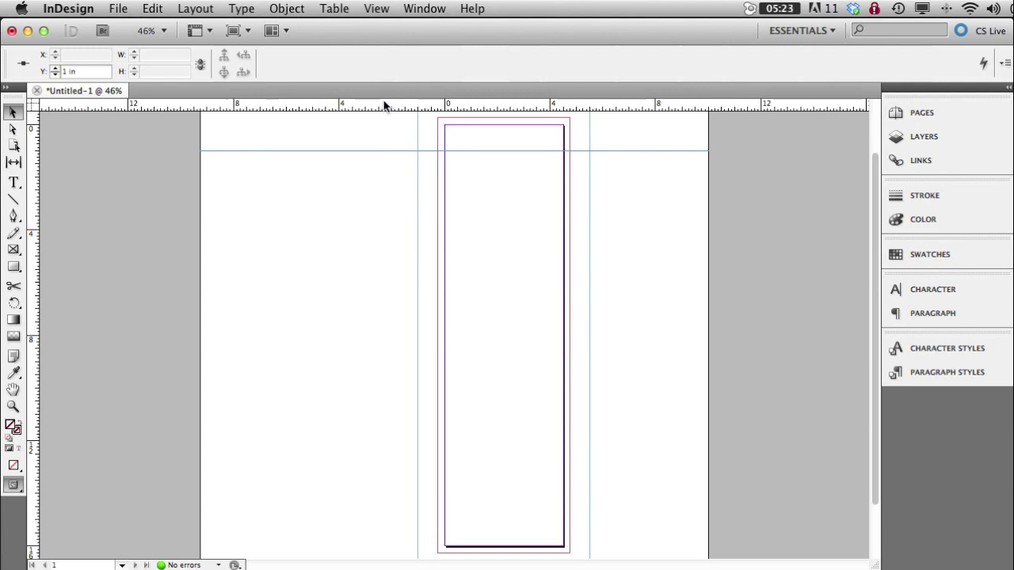
{"action": "left_click_drag", "start_coordinate": [386, 105], "coordinate": [378, 180]}
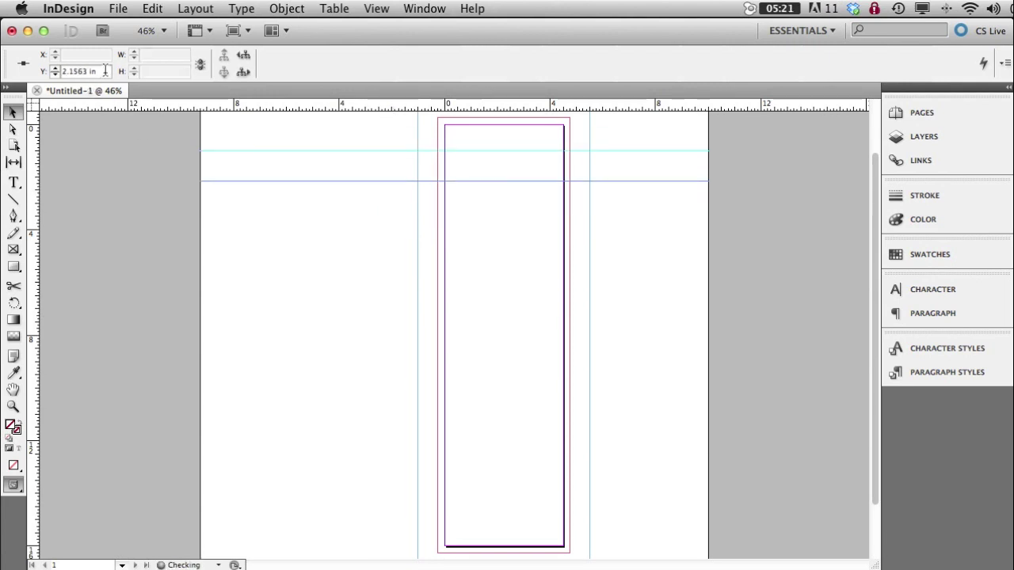
{"action": "left_click_drag", "start_coordinate": [106, 71], "coordinate": [62, 70]}
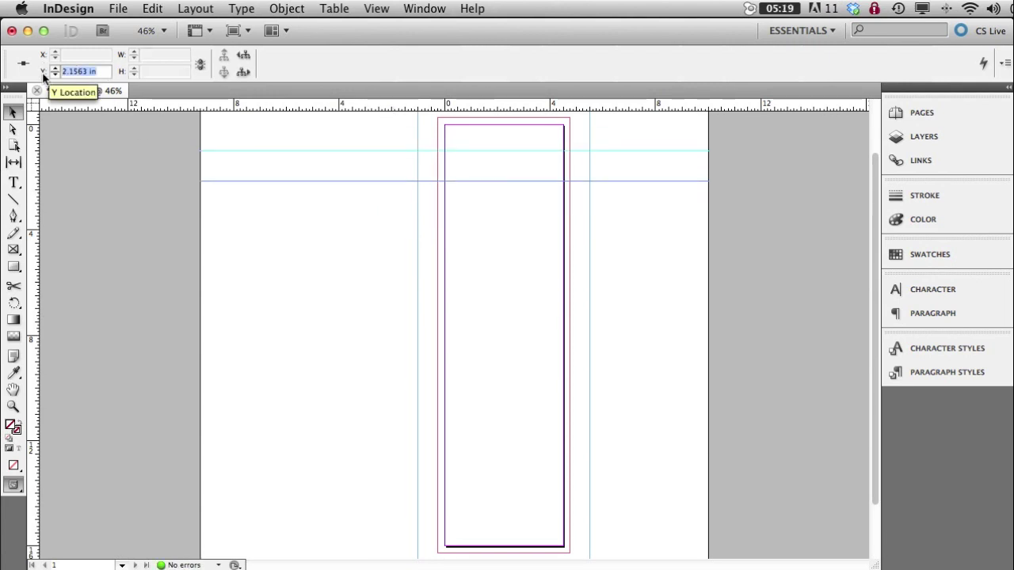
{"action": "type", "text": "7"}
{"action": "key", "text": "Return"}
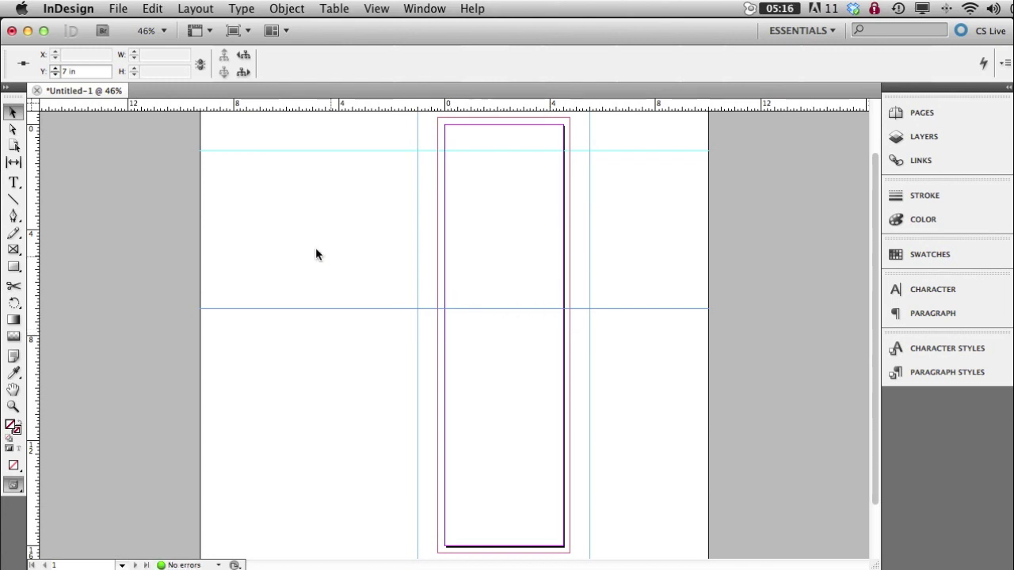
Add three more horizontal guides at 13 in, 0.75 in and 13.25 in
{"action": "left_click_drag", "start_coordinate": [210, 109], "coordinate": [206, 191]}
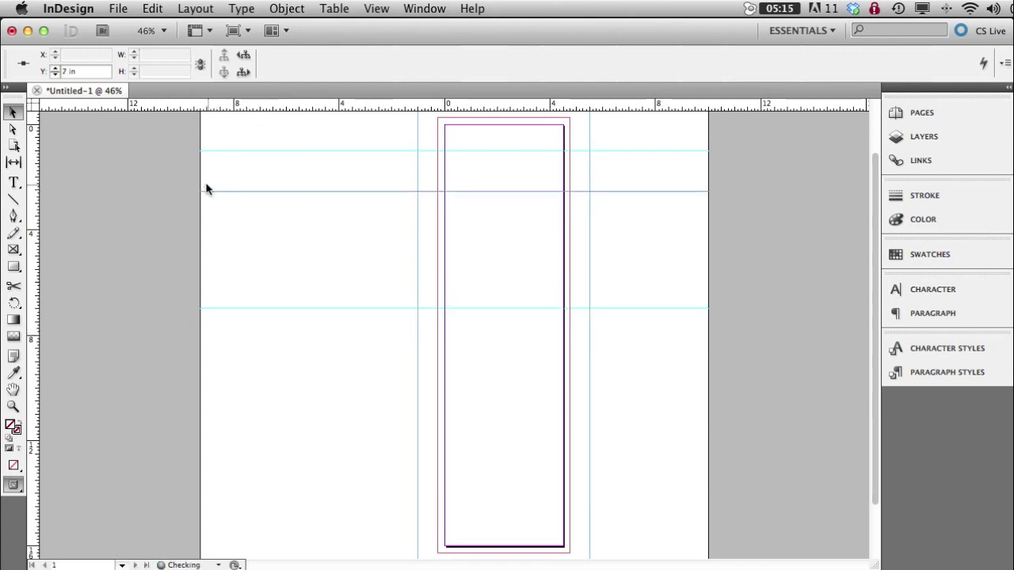
{"action": "triple_click", "coordinate": [104, 71]}
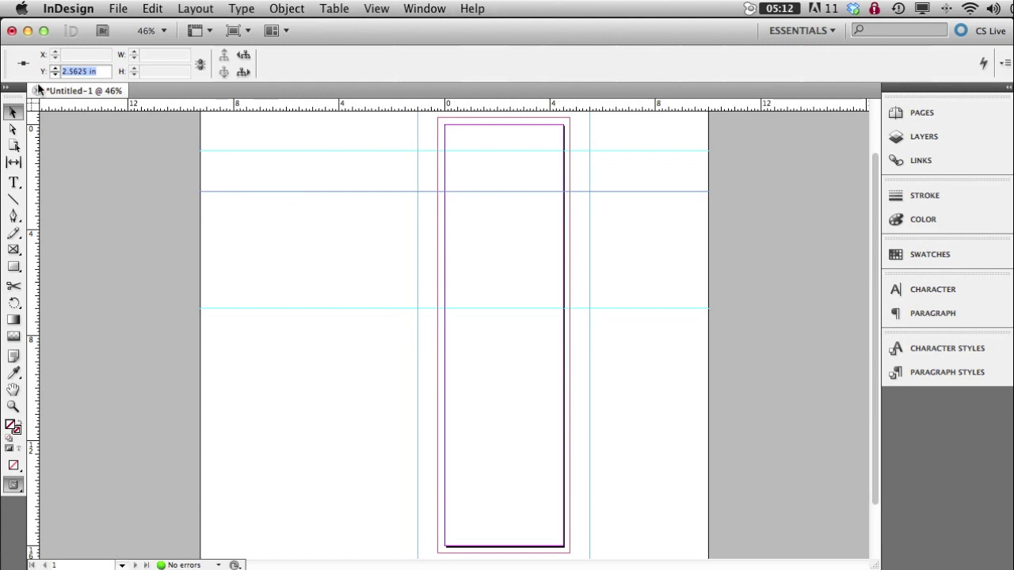
{"action": "type", "text": "13"}
{"action": "key", "text": "Return"}
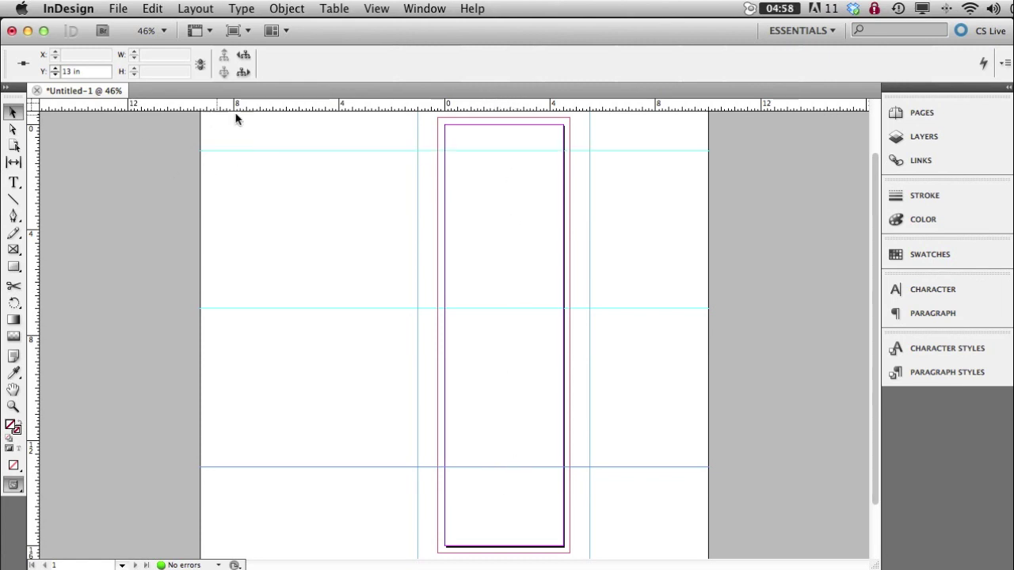
{"action": "left_click_drag", "start_coordinate": [367, 105], "coordinate": [367, 131]}
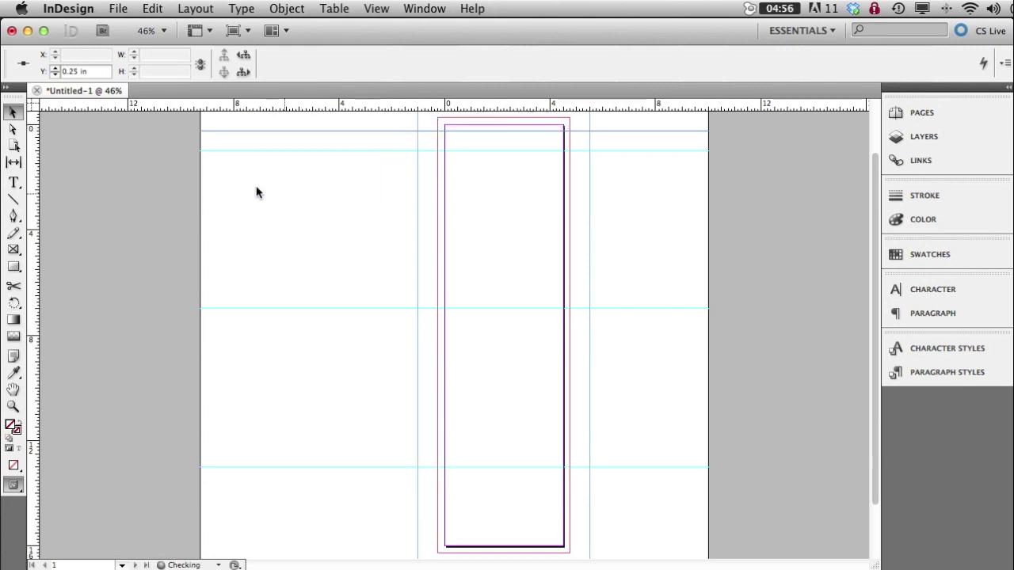
{"action": "triple_click", "coordinate": [91, 72]}
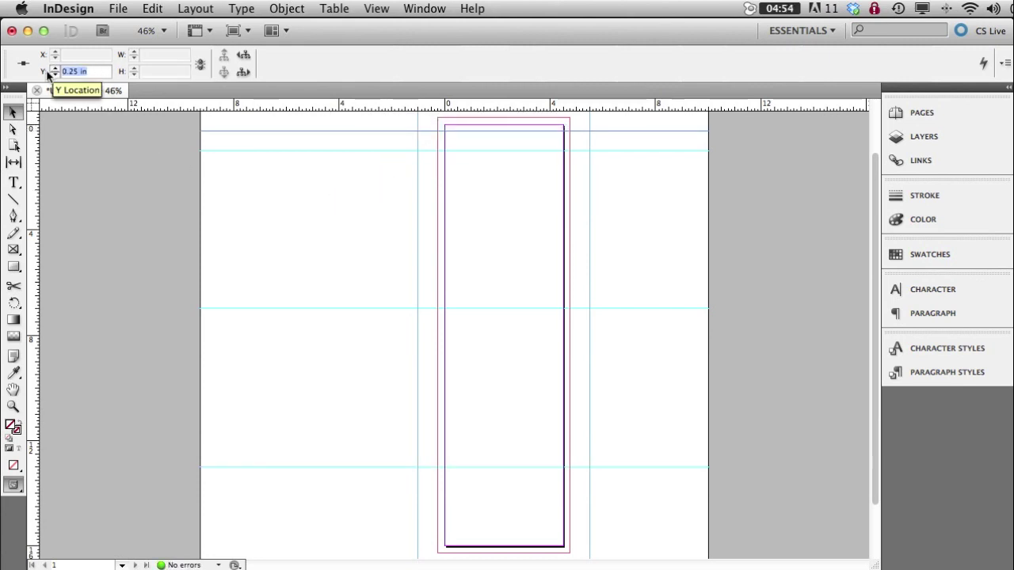
{"action": "type", "text": "15"}
{"action": "key", "text": "Return"}
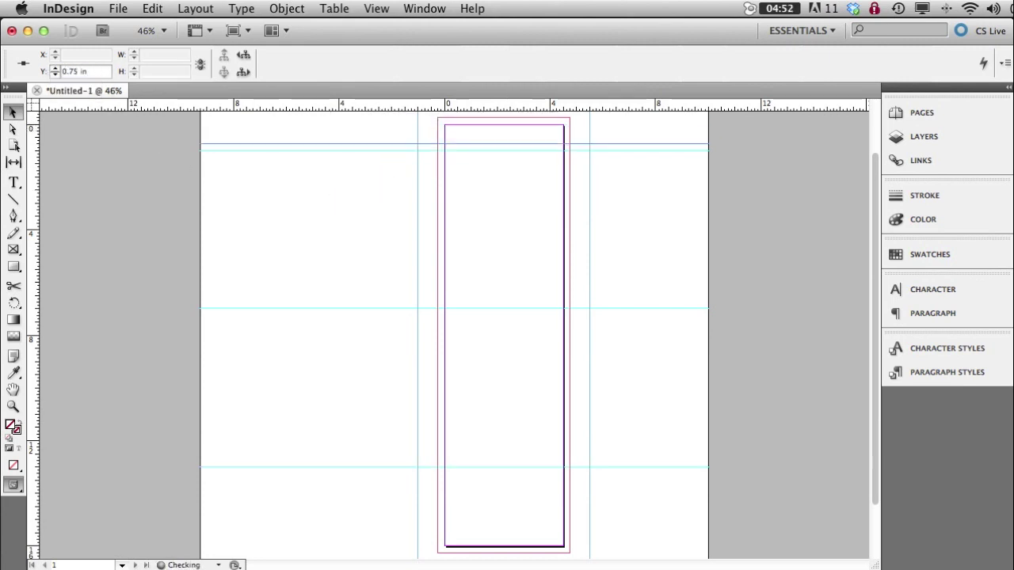
{"action": "left_click_drag", "start_coordinate": [387, 101], "coordinate": [306, 215]}
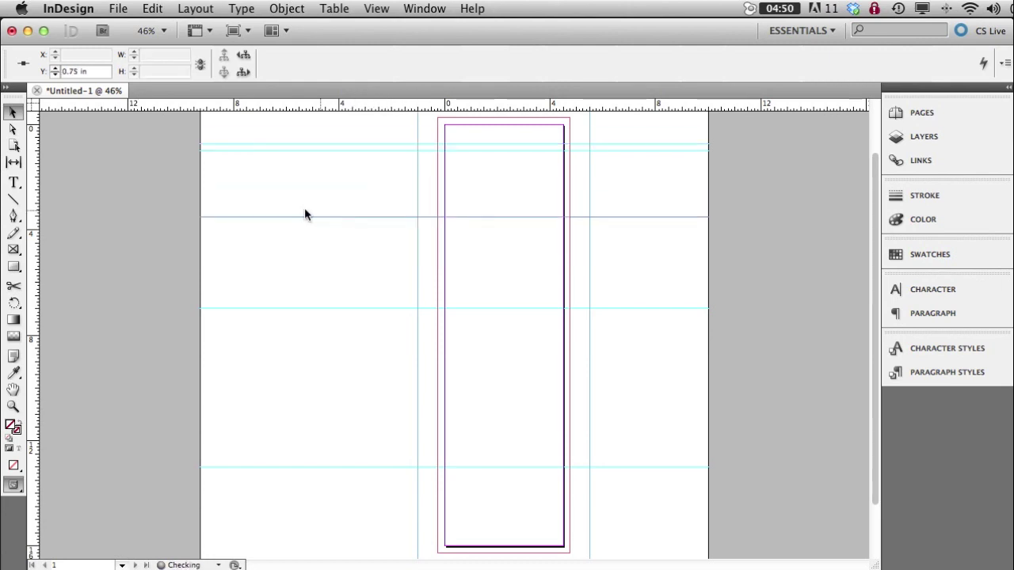
{"action": "left_click_drag", "start_coordinate": [101, 71], "coordinate": [58, 74]}
{"action": "type", "text": "13.2"}
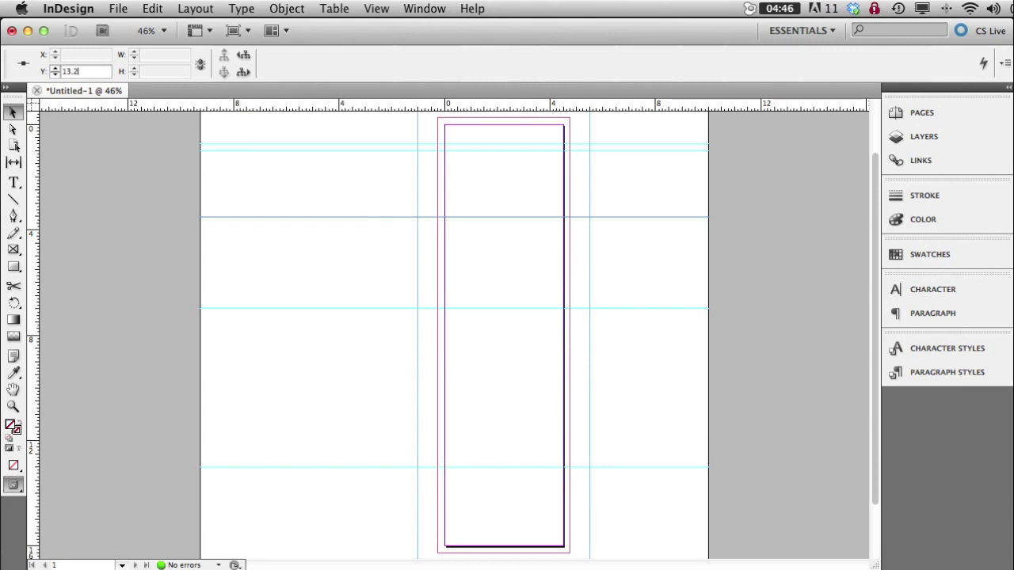
{"action": "type", "text": "5"}
{"action": "key", "text": "Return"}
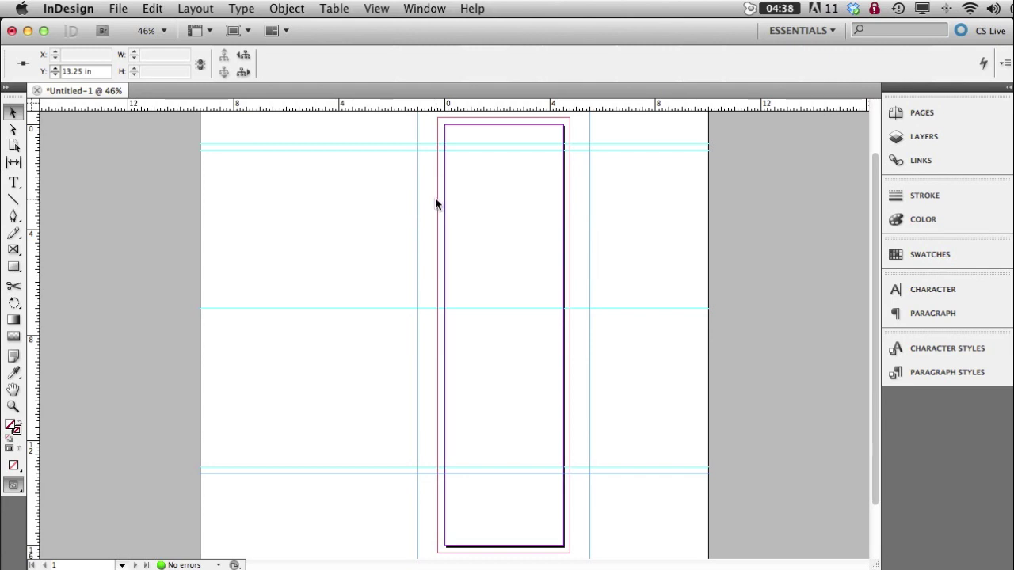
Zoom in on the top of the tent card around the fold guides
{"action": "key", "text": "super+space"}
{"action": "left_click_drag", "start_coordinate": [484, 199], "coordinate": [510, 190]}
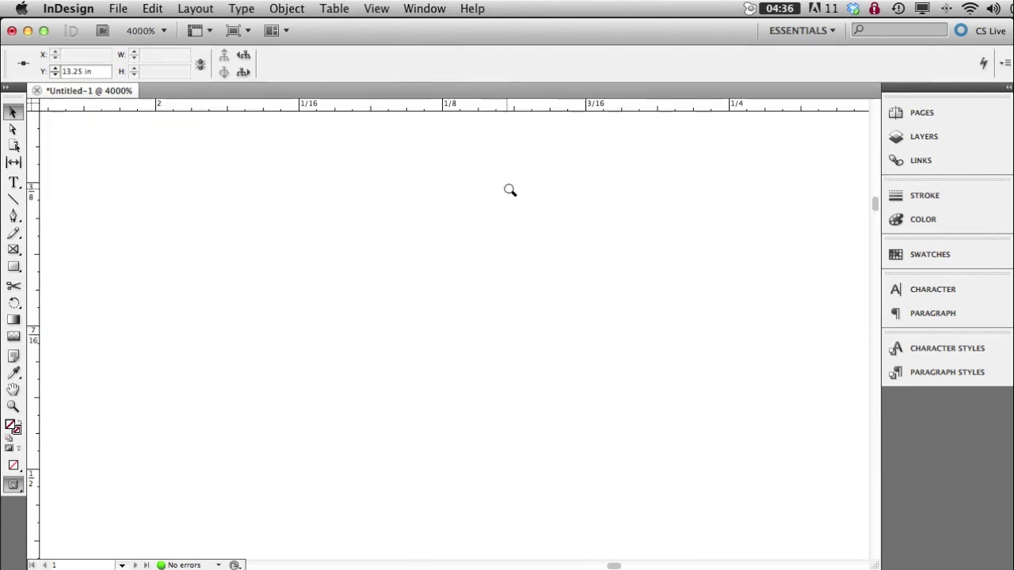
{"action": "key", "text": "super+0"}
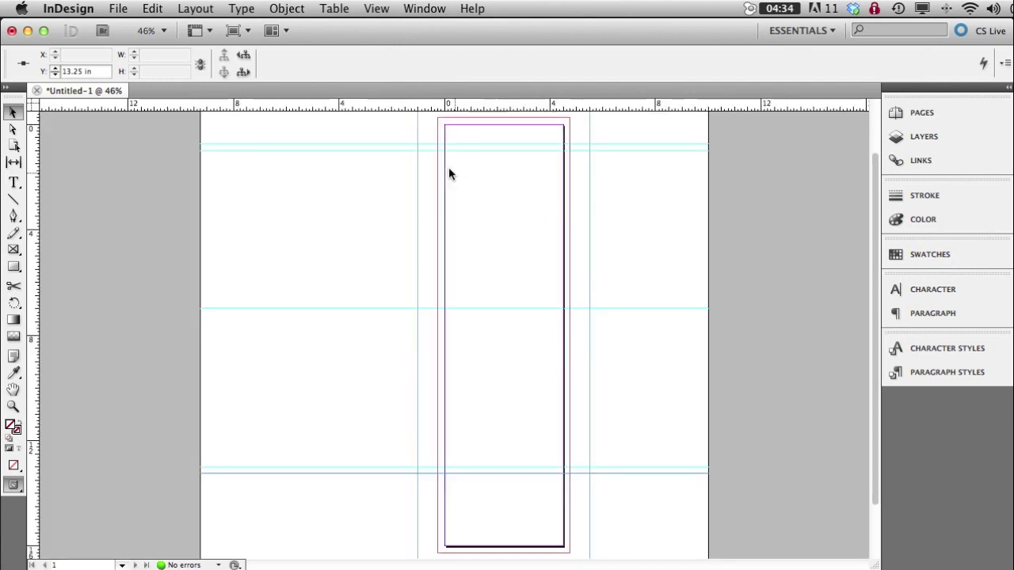
{"action": "key", "text": "super+space"}
{"action": "left_click_drag", "start_coordinate": [392, 126], "coordinate": [610, 186]}
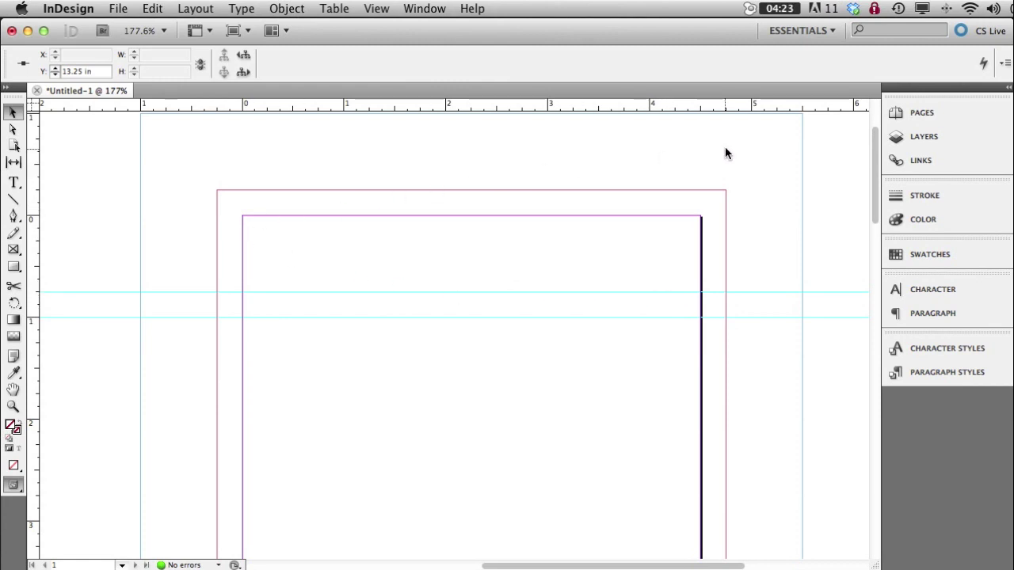
Bring up the Stroke panel showing a 1 pt solid stroke
{"action": "left_click", "coordinate": [925, 198]}
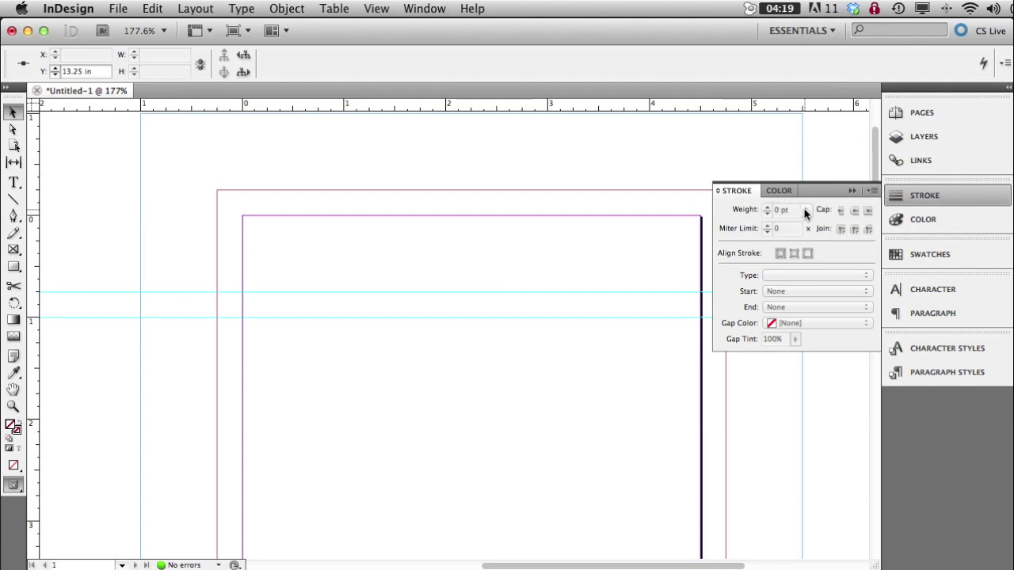
{"action": "left_click", "coordinate": [13, 200]}
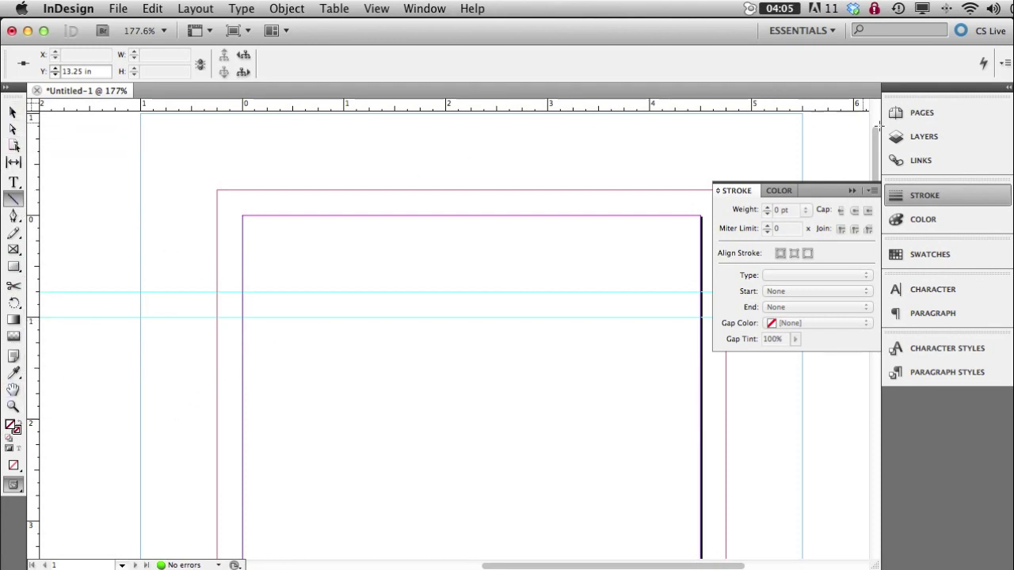
{"action": "left_click", "coordinate": [913, 136]}
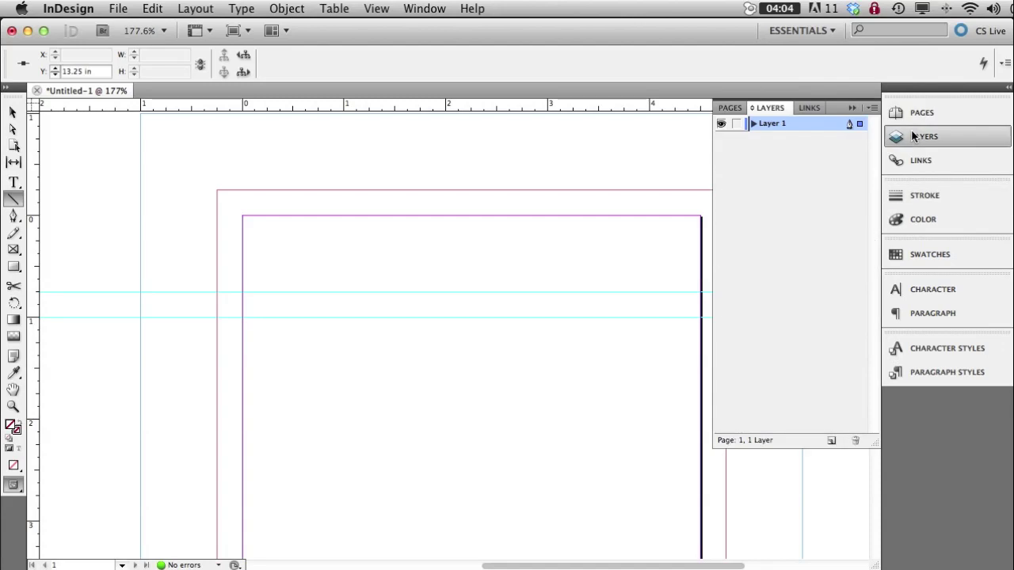
{"action": "left_click", "coordinate": [927, 198]}
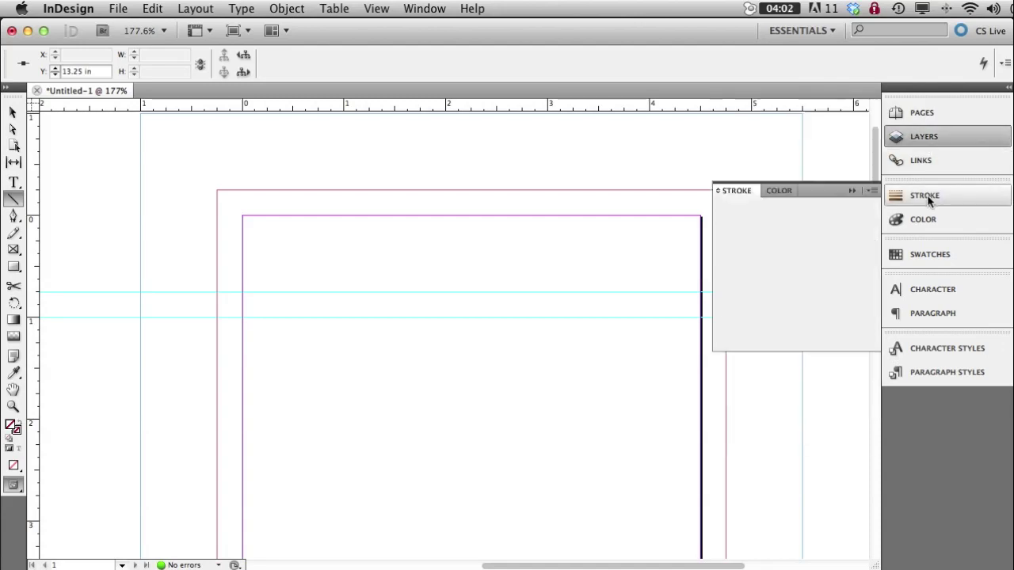
{"action": "left_click", "coordinate": [13, 115]}
Set a 1 pt Dashed (3 and 2) stroke and draw a 6.5 in line along the 1 in guide
{"action": "left_click", "coordinate": [108, 222]}
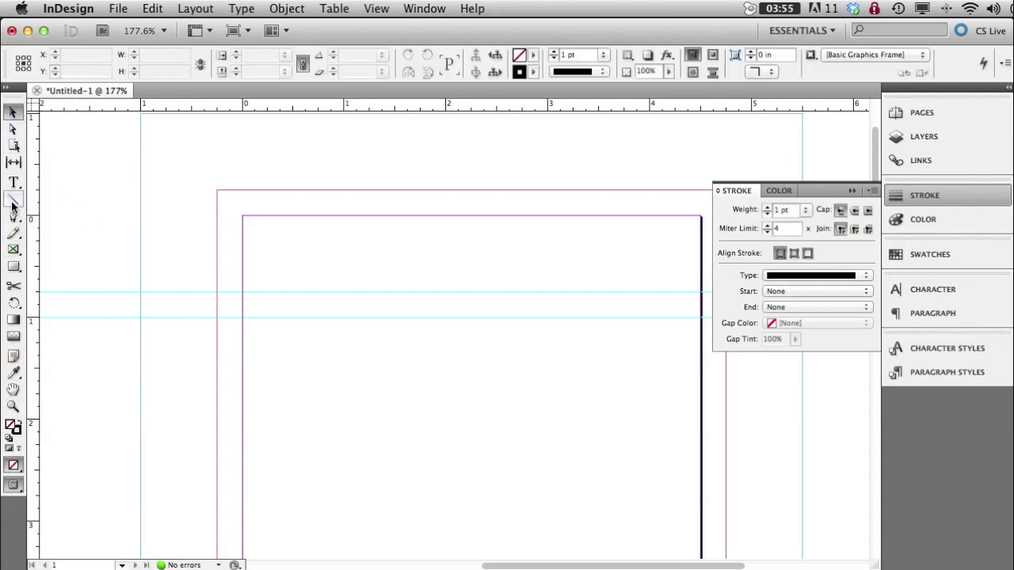
{"action": "left_click", "coordinate": [13, 202]}
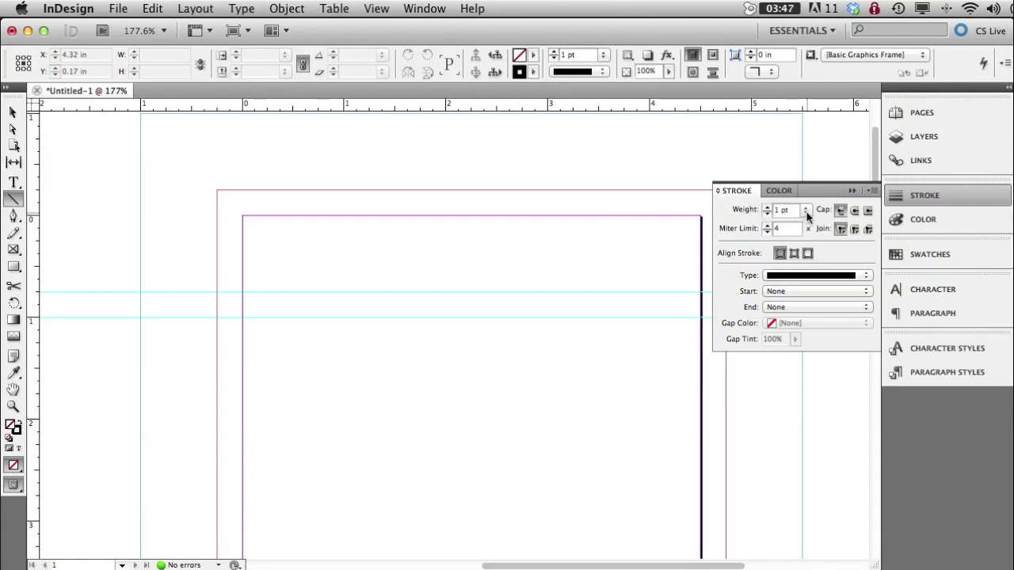
{"action": "left_click", "coordinate": [864, 274]}
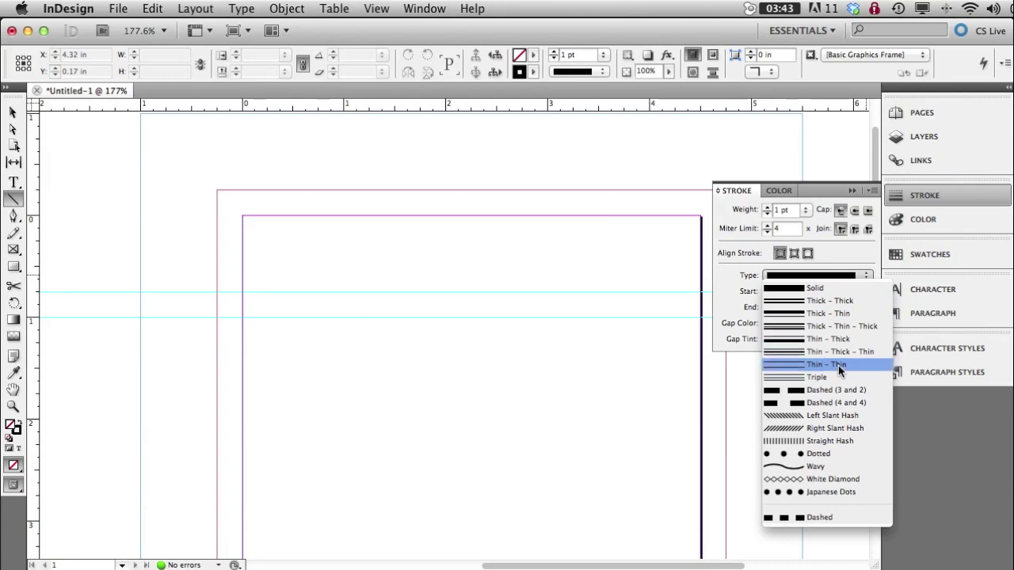
{"action": "left_click", "coordinate": [821, 389]}
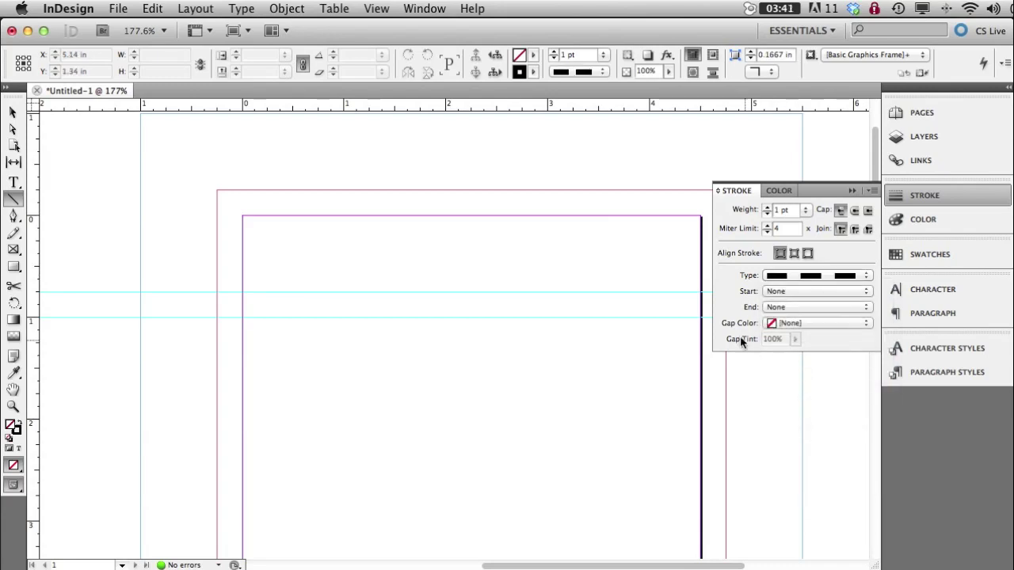
{"action": "left_click_drag", "start_coordinate": [609, 410], "coordinate": [525, 401]}
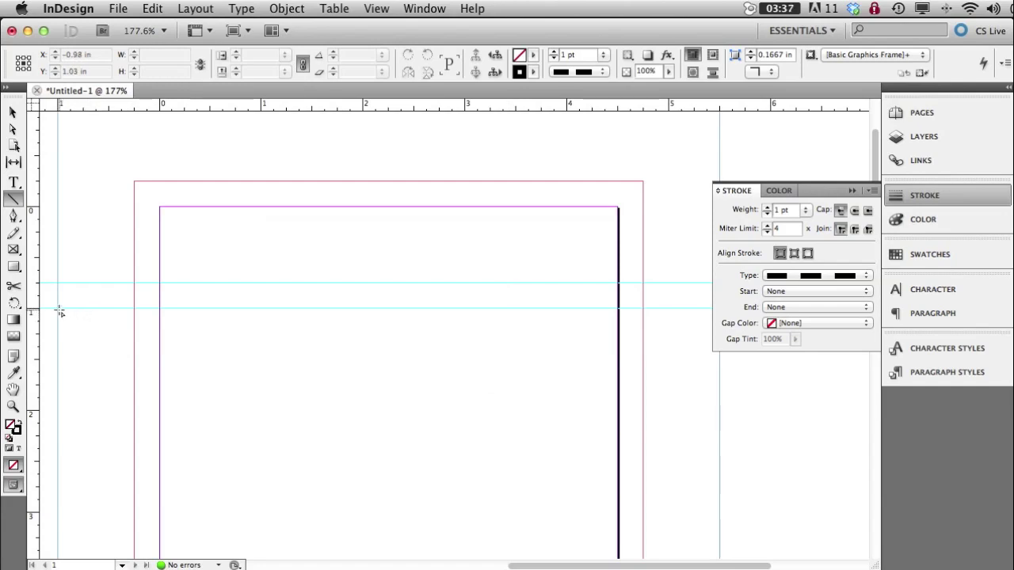
{"action": "left_click_drag", "start_coordinate": [59, 309], "coordinate": [721, 311]}
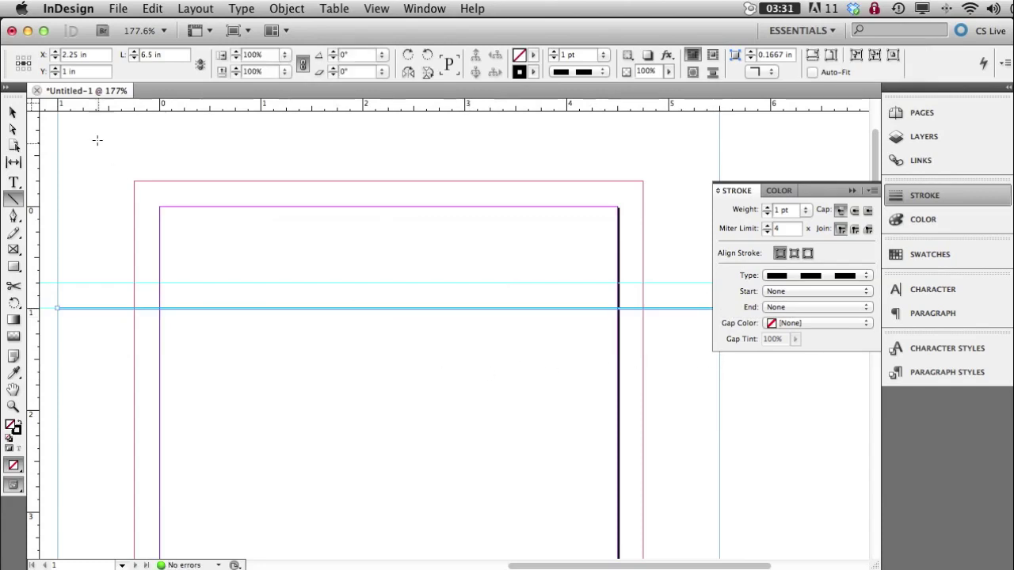
{"action": "left_click", "coordinate": [12, 111]}
{"action": "left_click", "coordinate": [80, 196]}
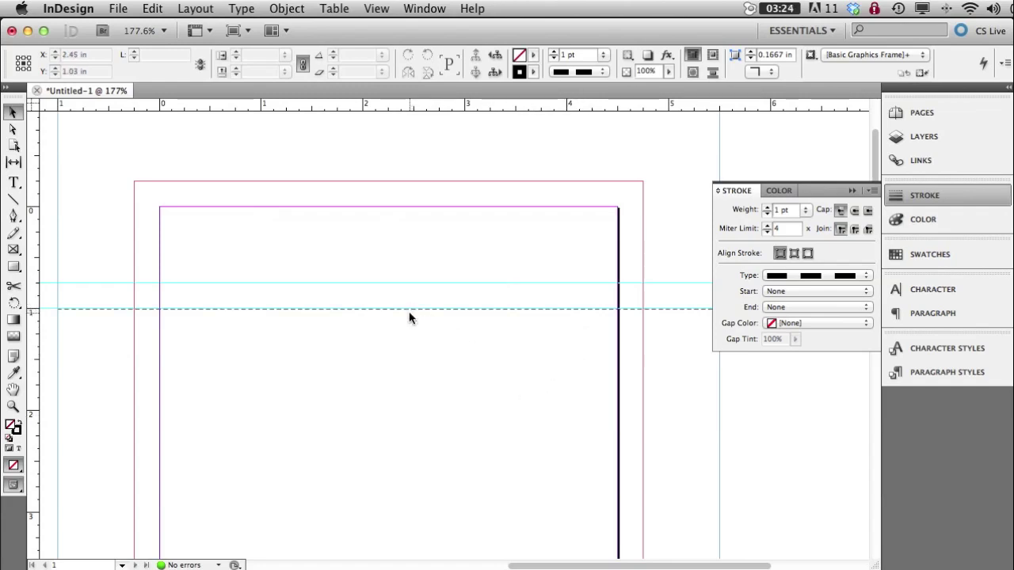
Drag the top guide down toward 3.46 in, then undo it back to 1 in
{"action": "key", "text": "super+minus"}
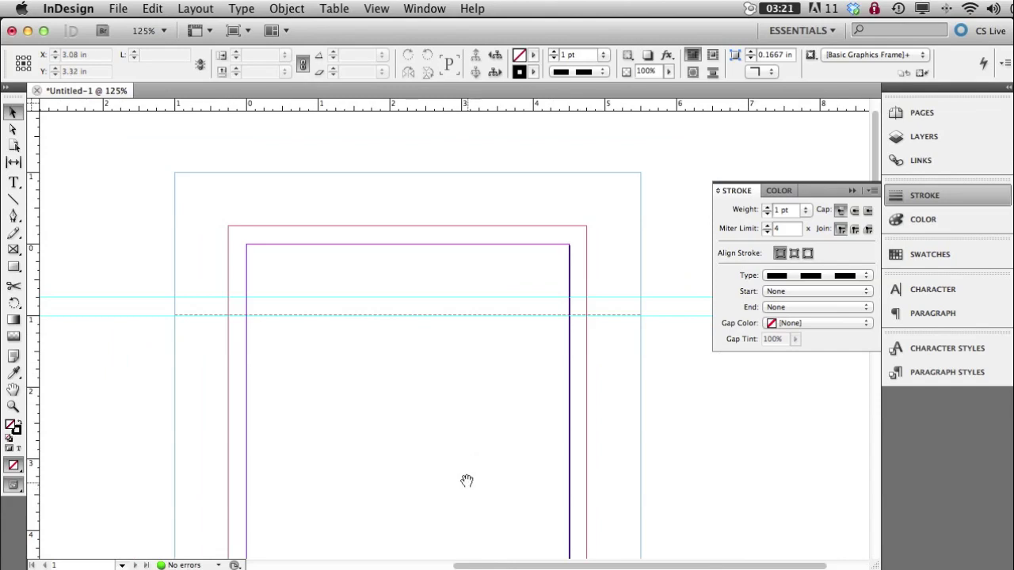
{"action": "left_click_drag", "start_coordinate": [464, 480], "coordinate": [482, 362]}
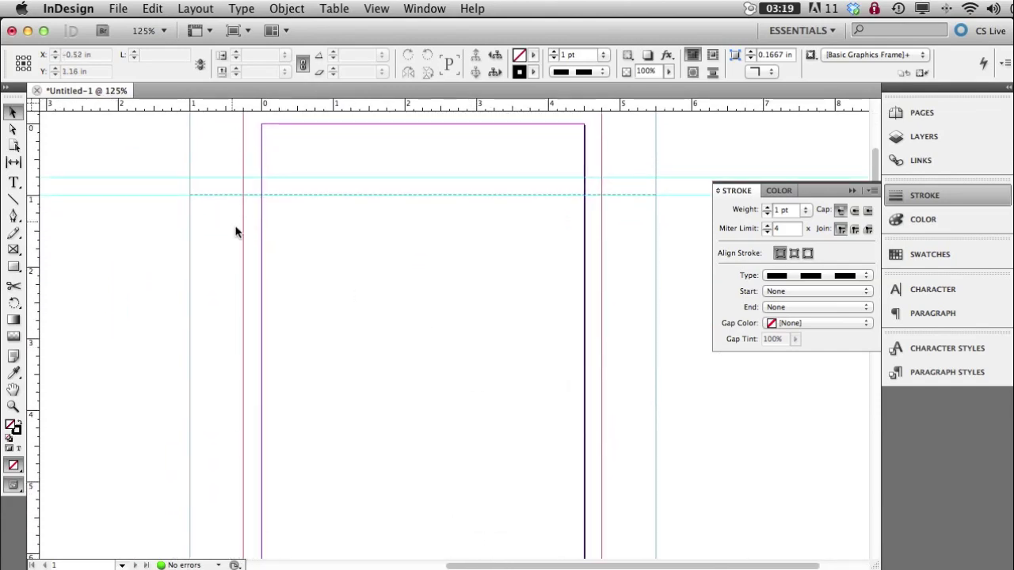
{"action": "left_click_drag", "start_coordinate": [343, 348], "coordinate": [349, 299]}
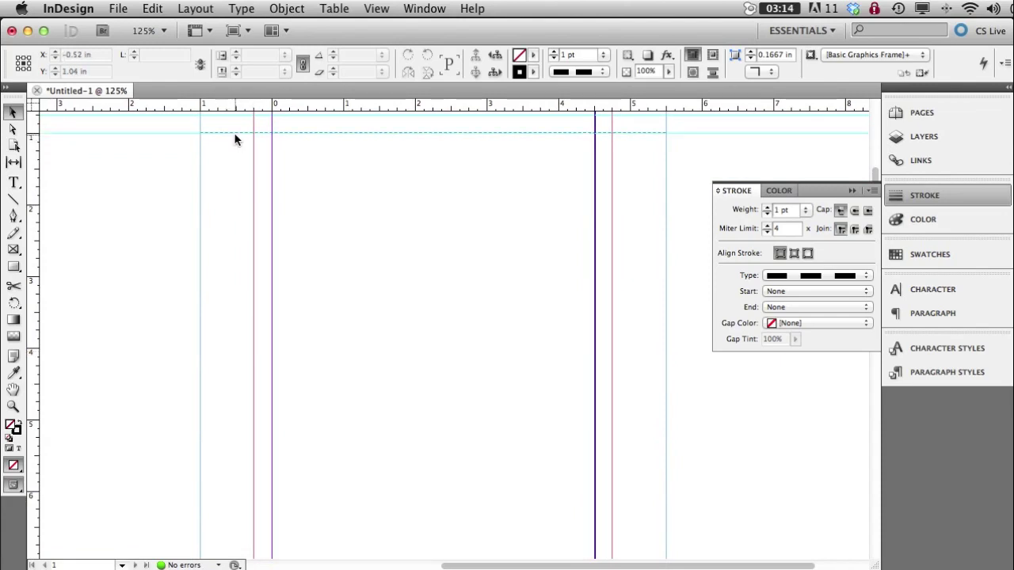
{"action": "left_click", "coordinate": [236, 132]}
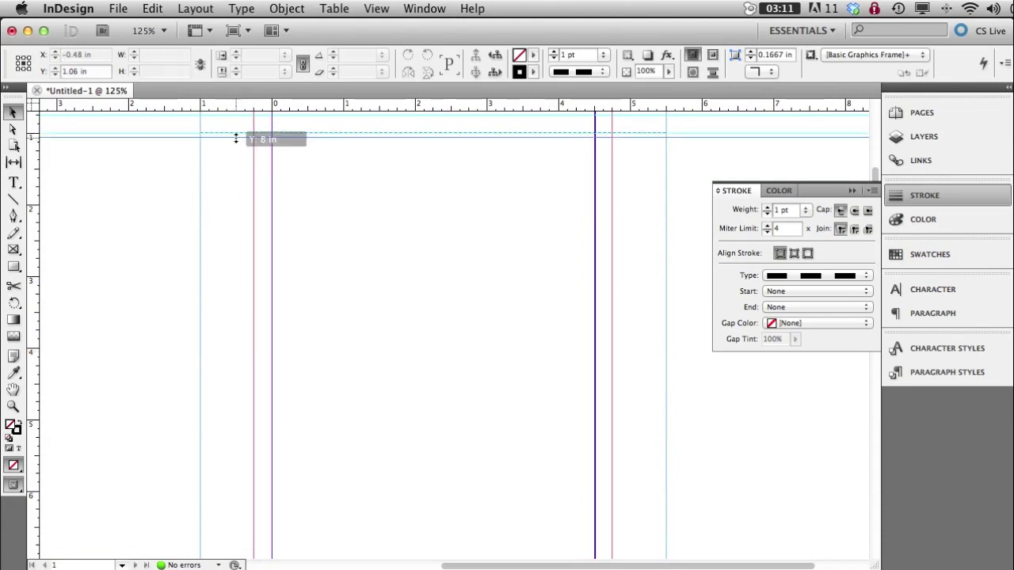
{"action": "left_click_drag", "start_coordinate": [236, 139], "coordinate": [234, 309]}
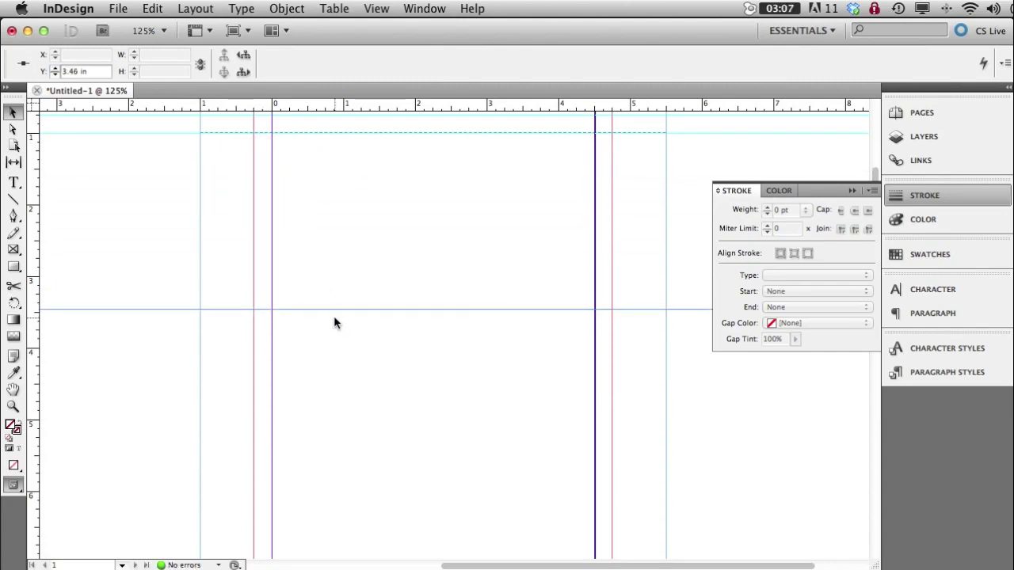
{"action": "key", "text": "super+z"}
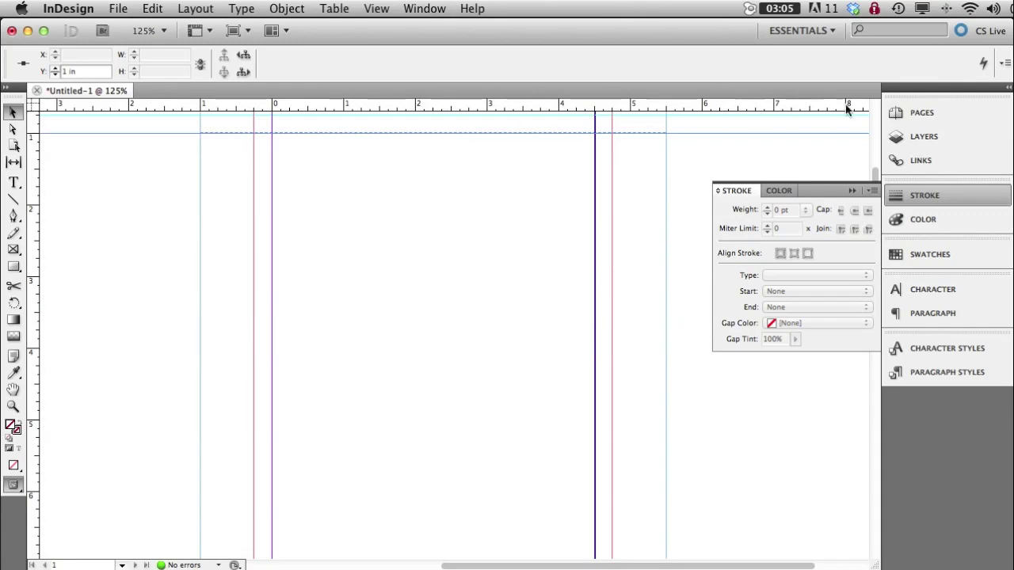
Turn on Lock Guides in Layer 1's layer options
{"action": "left_click", "coordinate": [923, 137]}
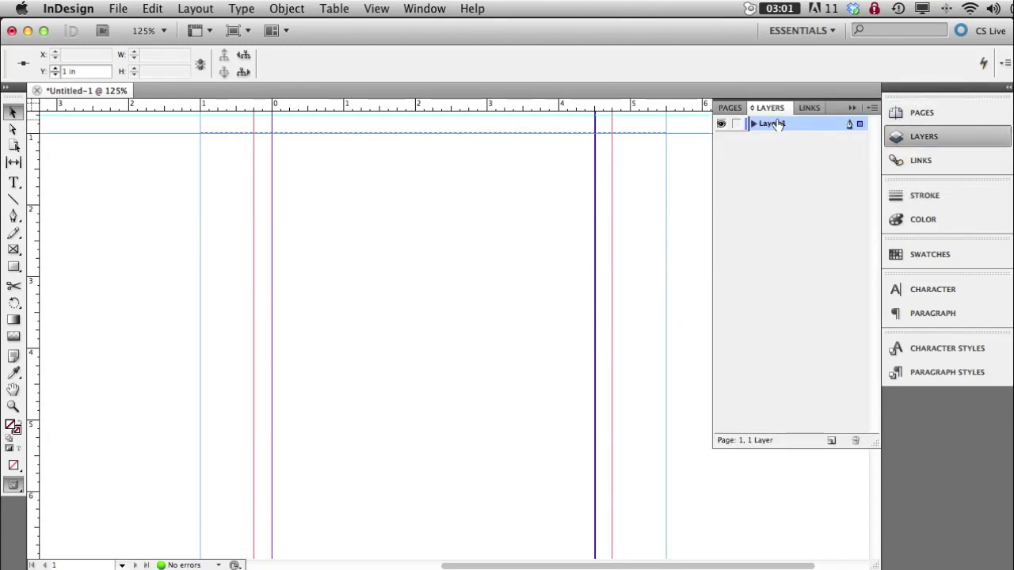
{"action": "double_click", "coordinate": [772, 125]}
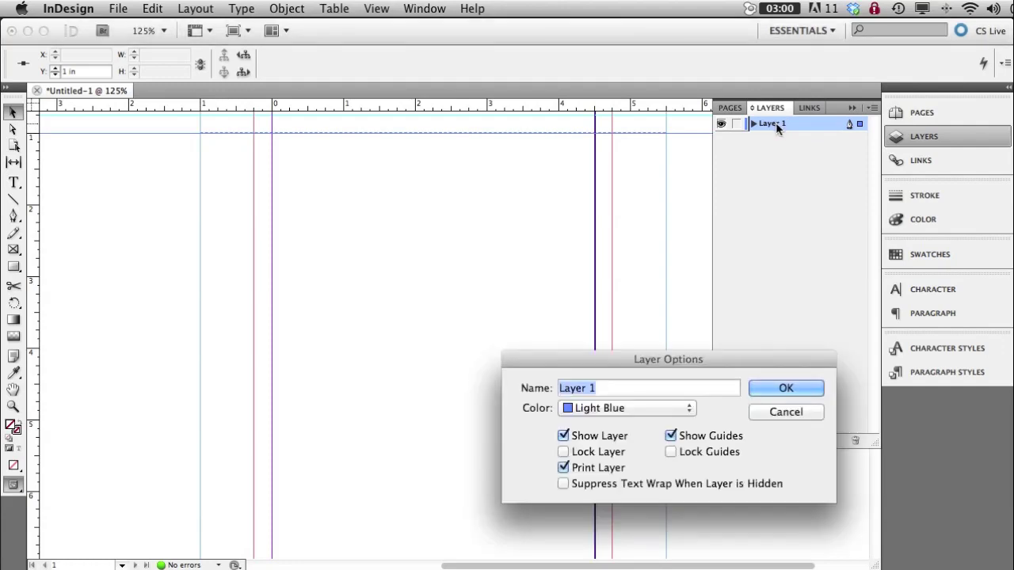
{"action": "left_click", "coordinate": [671, 451]}
{"action": "left_click", "coordinate": [815, 388]}
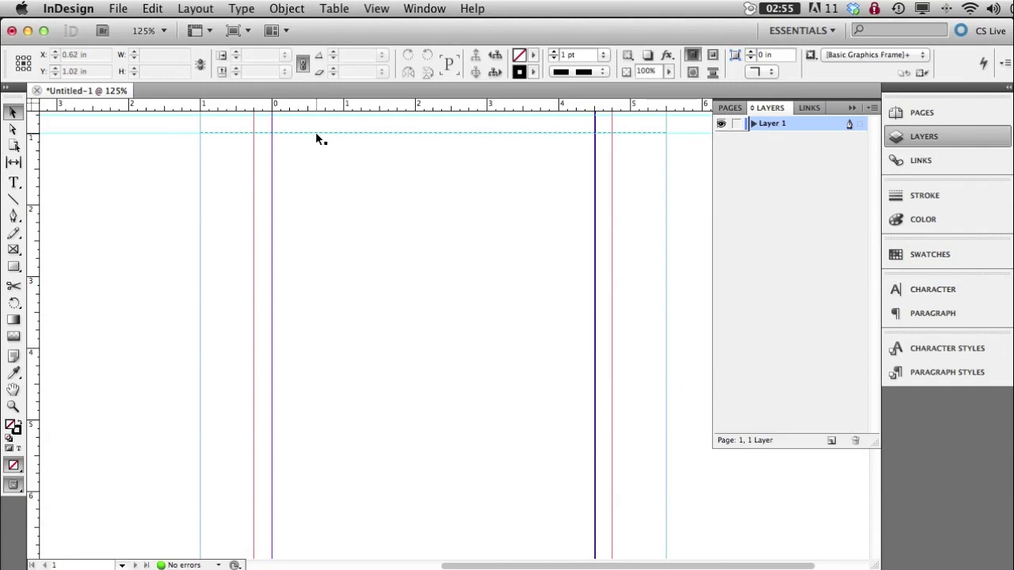
Move the dashed fold line down to the 7 in guide
{"action": "left_click_drag", "start_coordinate": [318, 130], "coordinate": [319, 513]}
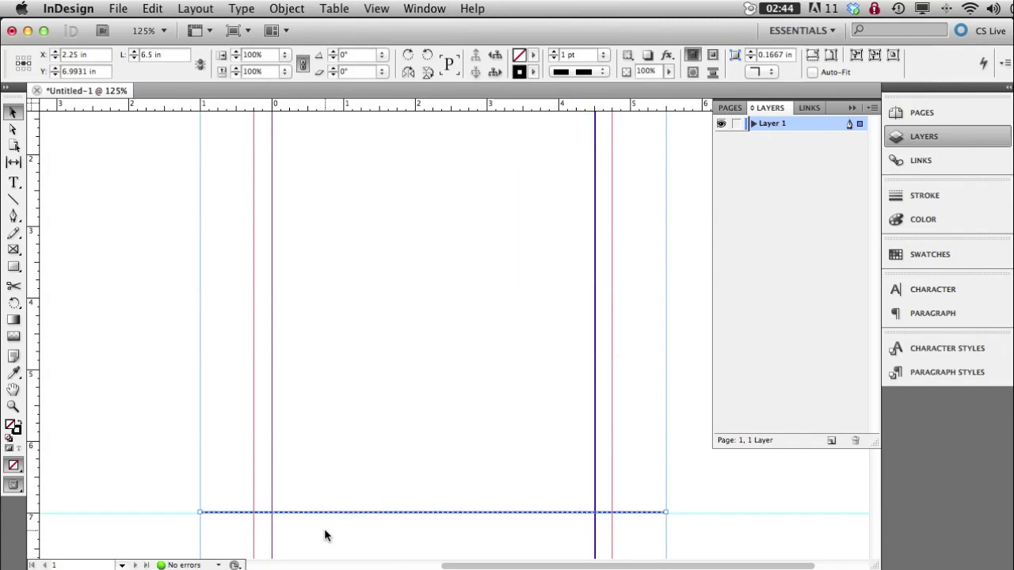
{"action": "key", "text": "space"}
{"action": "left_click_drag", "start_coordinate": [444, 533], "coordinate": [451, 198]}
{"action": "left_click_drag", "start_coordinate": [432, 389], "coordinate": [468, 337]}
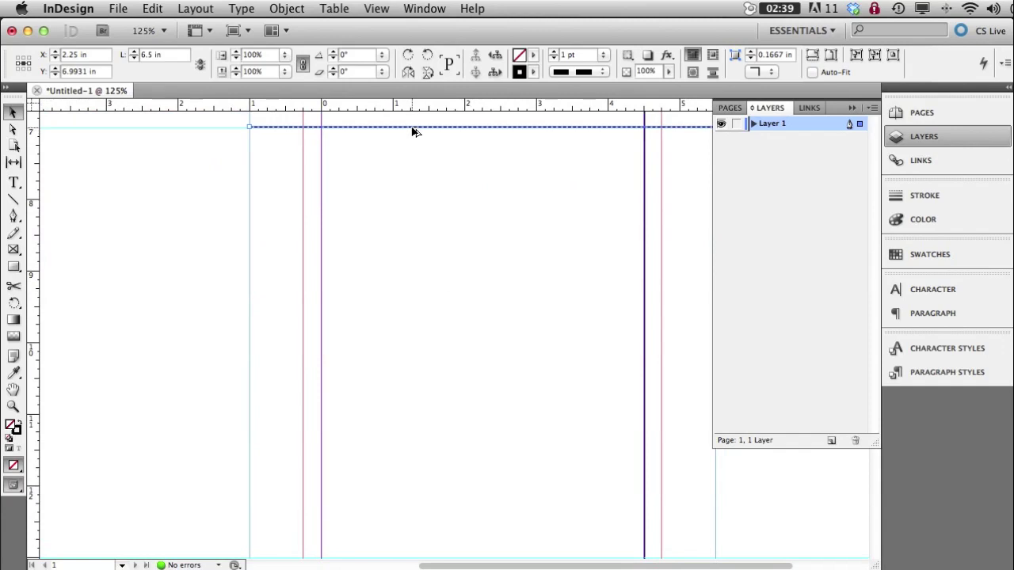
Alt-drag a copy of the dashed line down to the 13 in bottom fold guide
{"action": "left_click_drag", "start_coordinate": [412, 132], "coordinate": [406, 508]}
{"action": "left_click", "coordinate": [215, 319]}
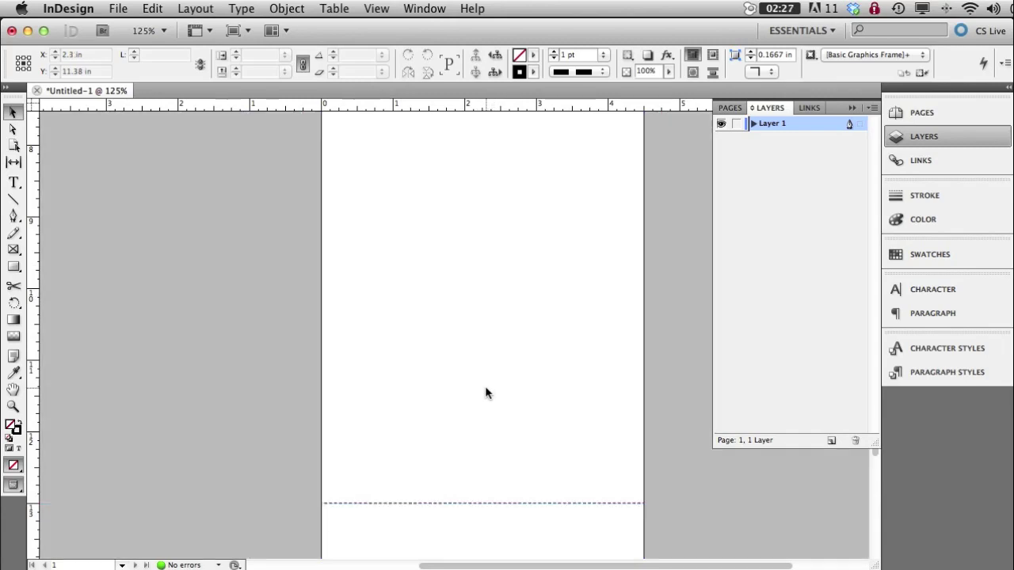
{"action": "left_click_drag", "start_coordinate": [387, 502], "coordinate": [631, 503]}
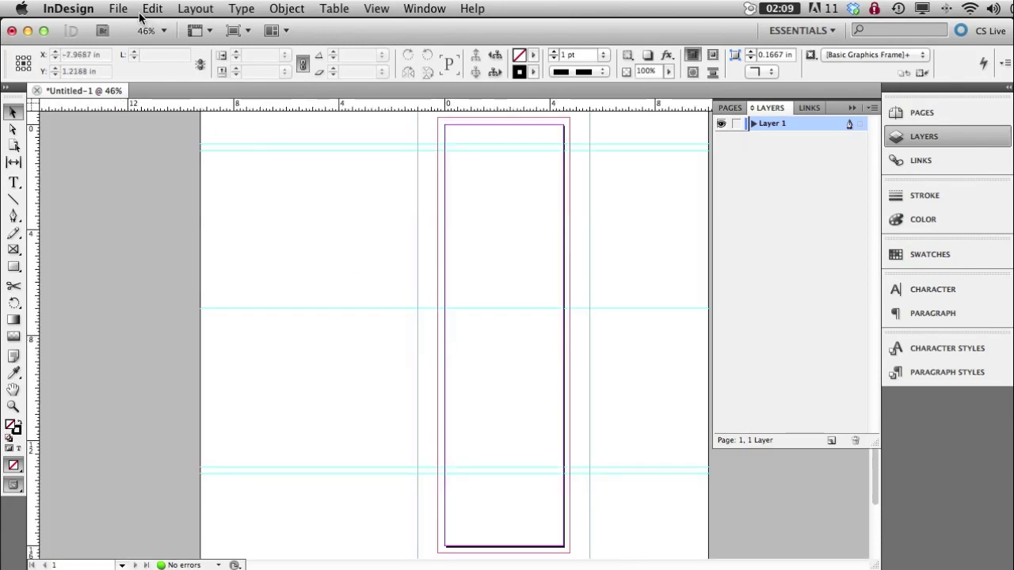
Load the P2 poster JPEG from Empty Project > Hi_Res with File > Place
{"action": "left_click", "coordinate": [152, 10]}
{"action": "key", "text": "super+d"}
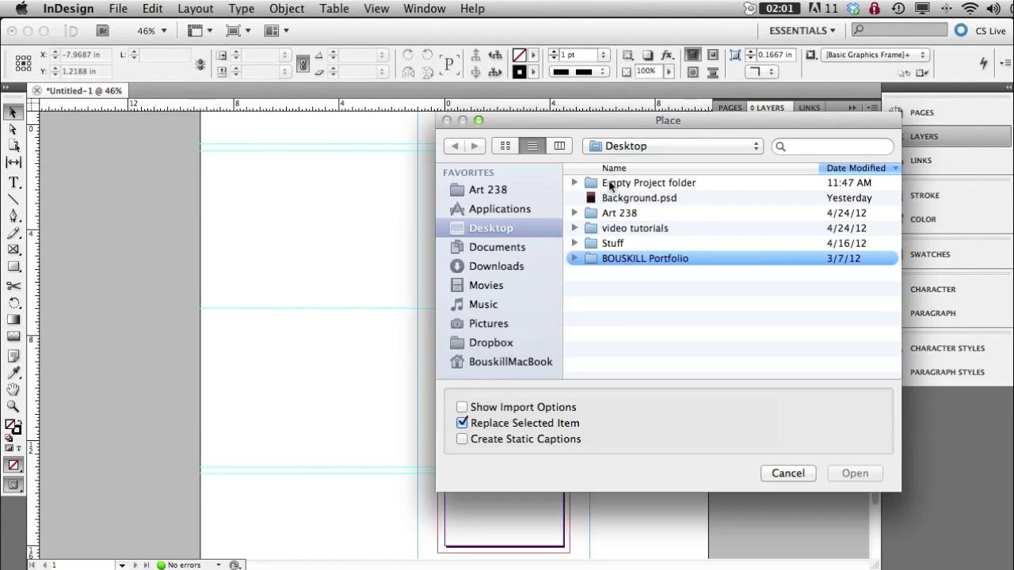
{"action": "double_click", "coordinate": [645, 183]}
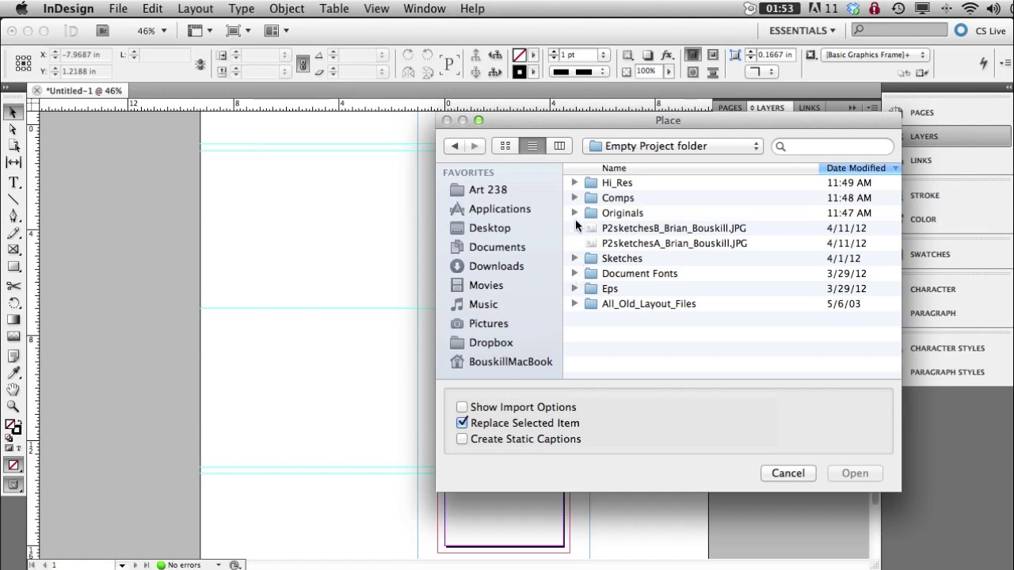
{"action": "left_click", "coordinate": [574, 183]}
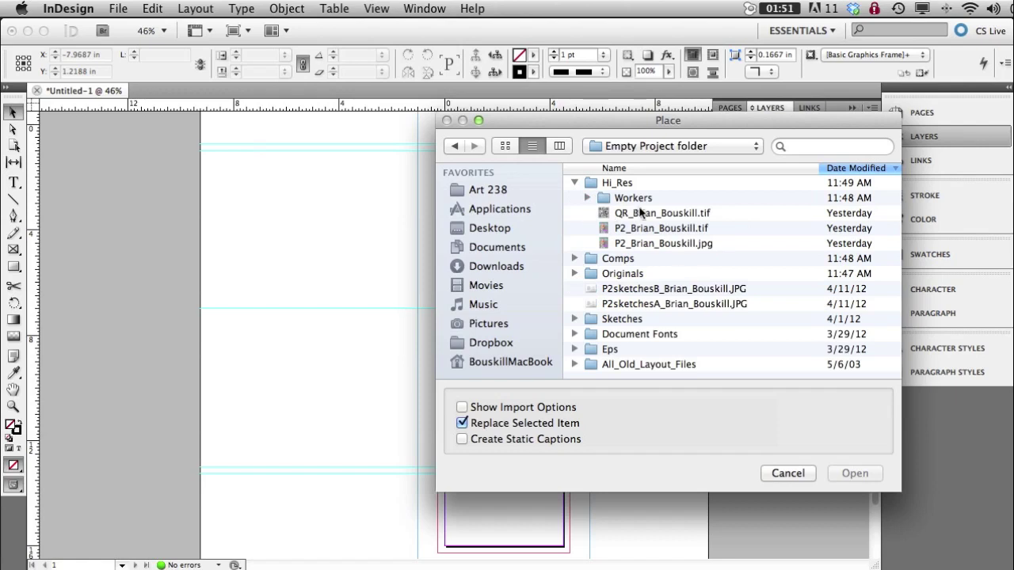
{"action": "double_click", "coordinate": [669, 245]}
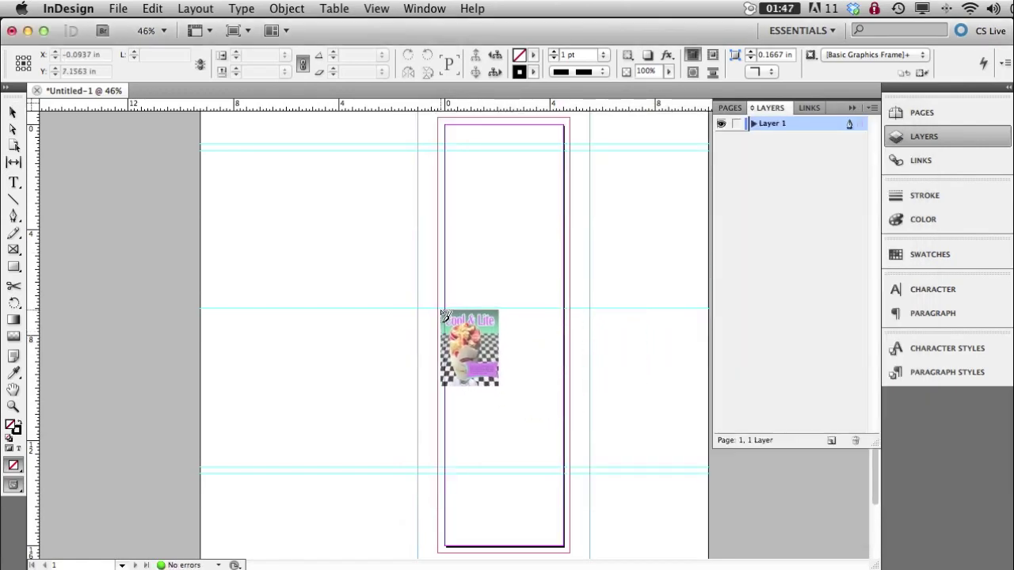
Place the poster in the lower panel at Y 10 in, trimming its top to the fold guide
{"action": "left_click", "coordinate": [438, 309]}
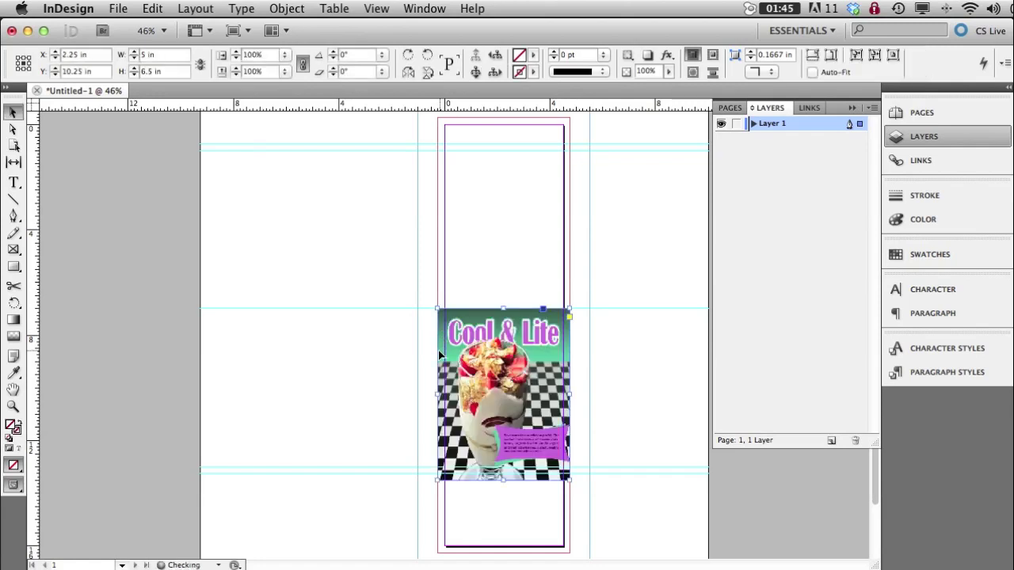
{"action": "key", "text": "z"}
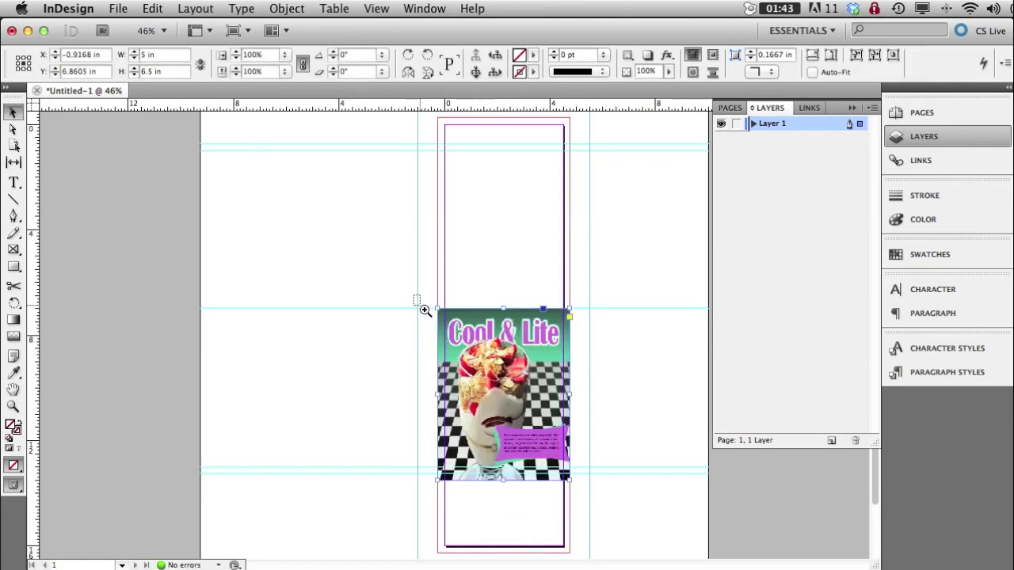
{"action": "left_click_drag", "start_coordinate": [420, 299], "coordinate": [594, 482]}
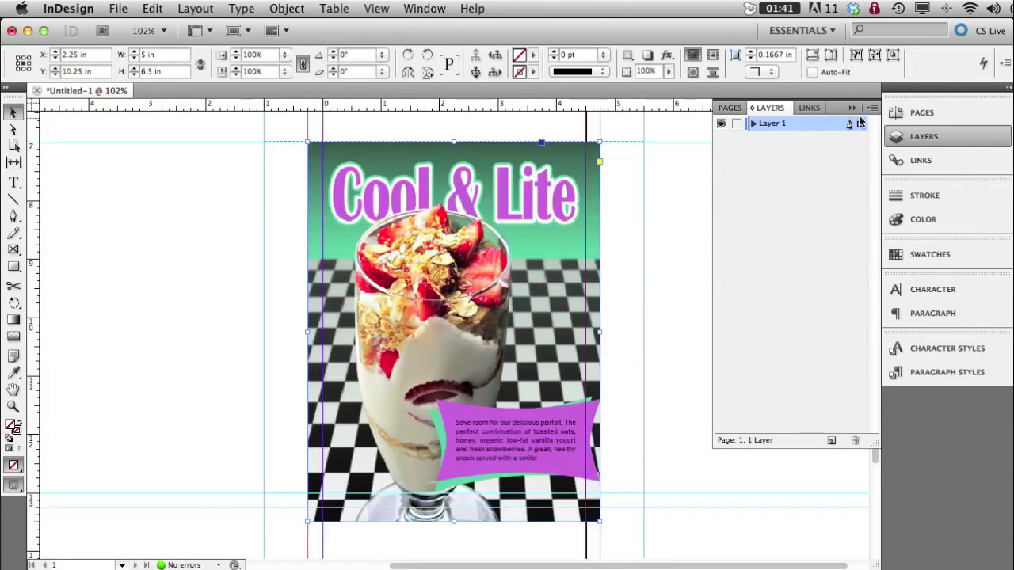
{"action": "left_click", "coordinate": [923, 136]}
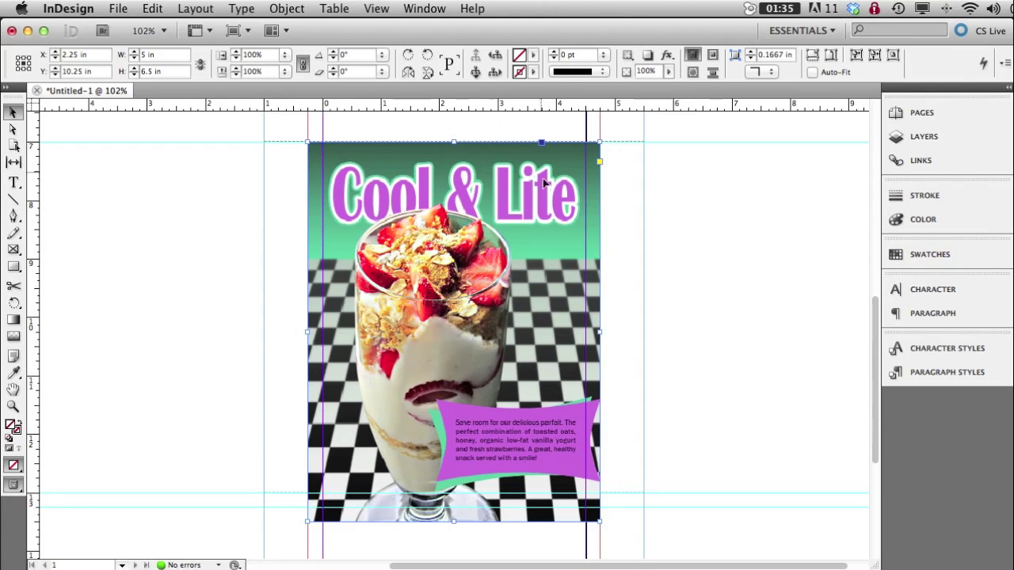
{"action": "left_click_drag", "start_coordinate": [515, 310], "coordinate": [520, 285]}
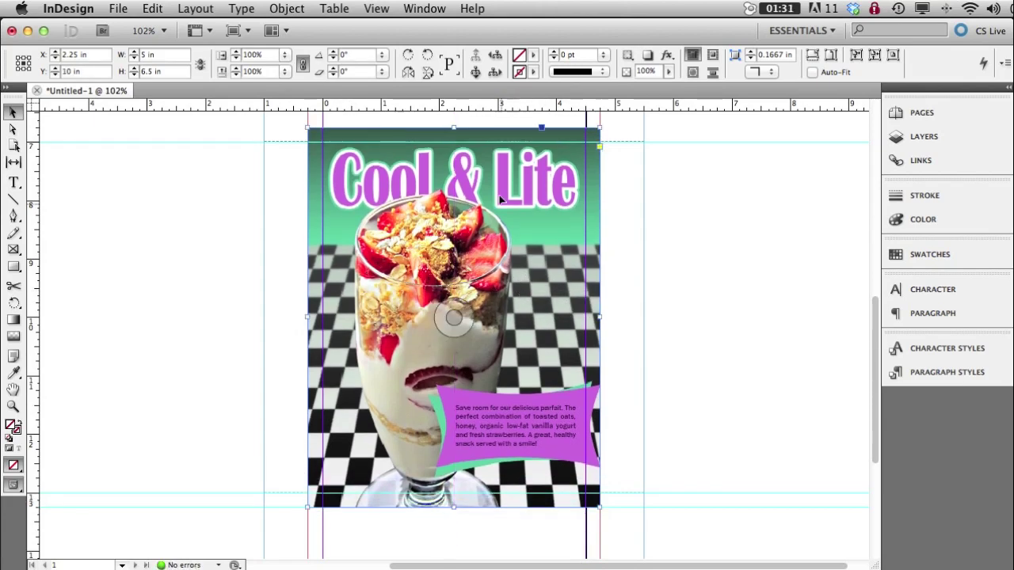
{"action": "left_click_drag", "start_coordinate": [453, 128], "coordinate": [452, 143]}
{"action": "left_click", "coordinate": [633, 222]}
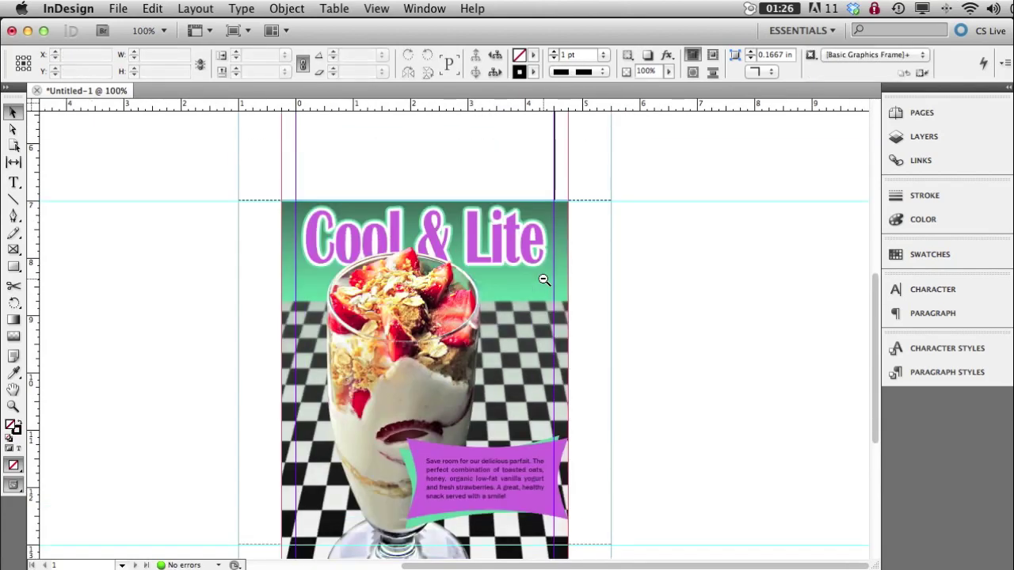
{"action": "left_click", "coordinate": [545, 281], "text": "alt"}
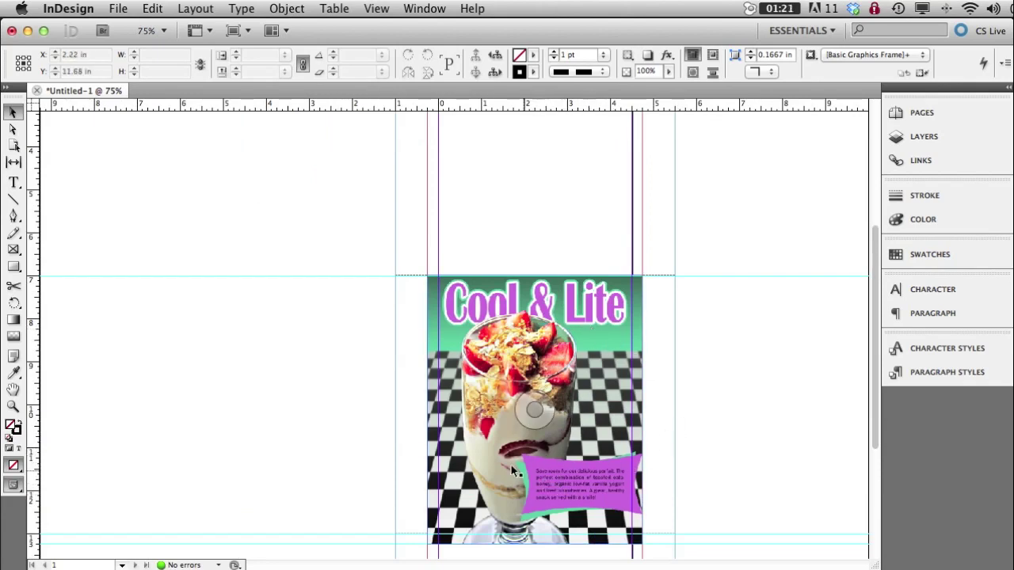
{"action": "key", "text": "super+equal"}
{"action": "key", "text": "super+equal"}
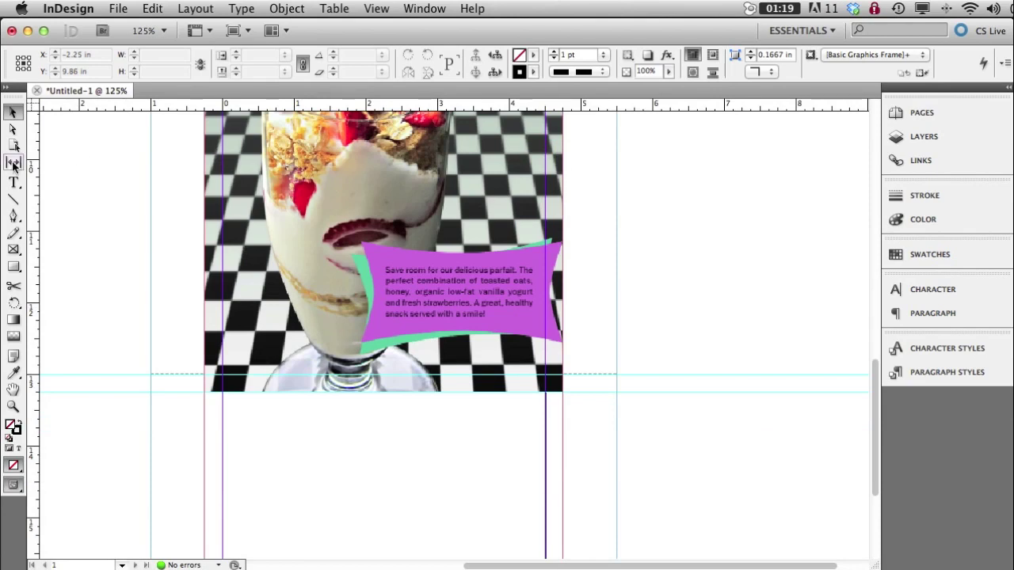
Draw a 2.52 by 1.1 in text frame over the purple banner and put the cursor in it
{"action": "left_click", "coordinate": [13, 249]}
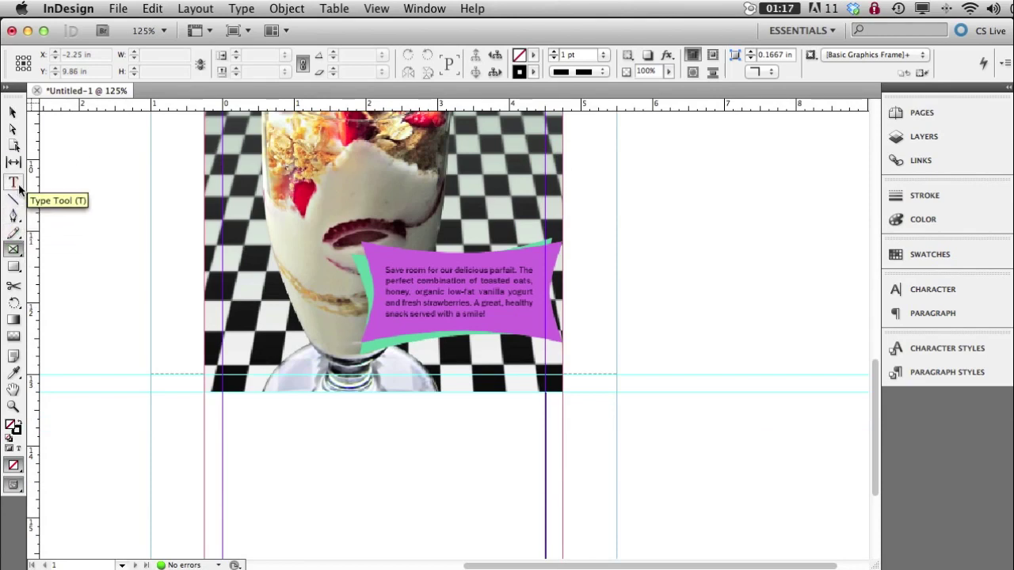
{"action": "left_click", "coordinate": [13, 182]}
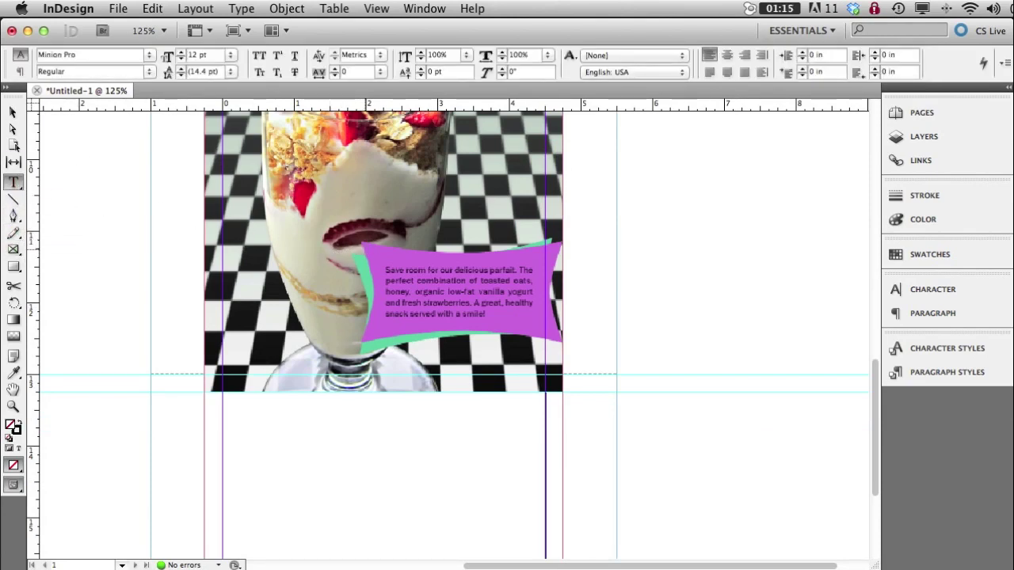
{"action": "left_click_drag", "start_coordinate": [533, 314], "coordinate": [546, 324]}
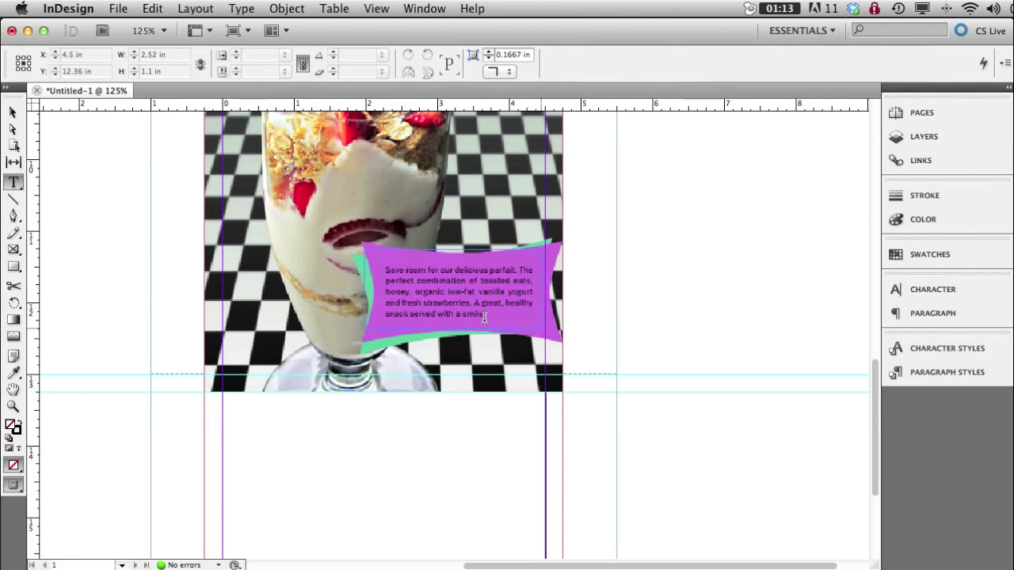
{"action": "left_click", "coordinate": [484, 316]}
{"action": "key", "text": "super+equal"}
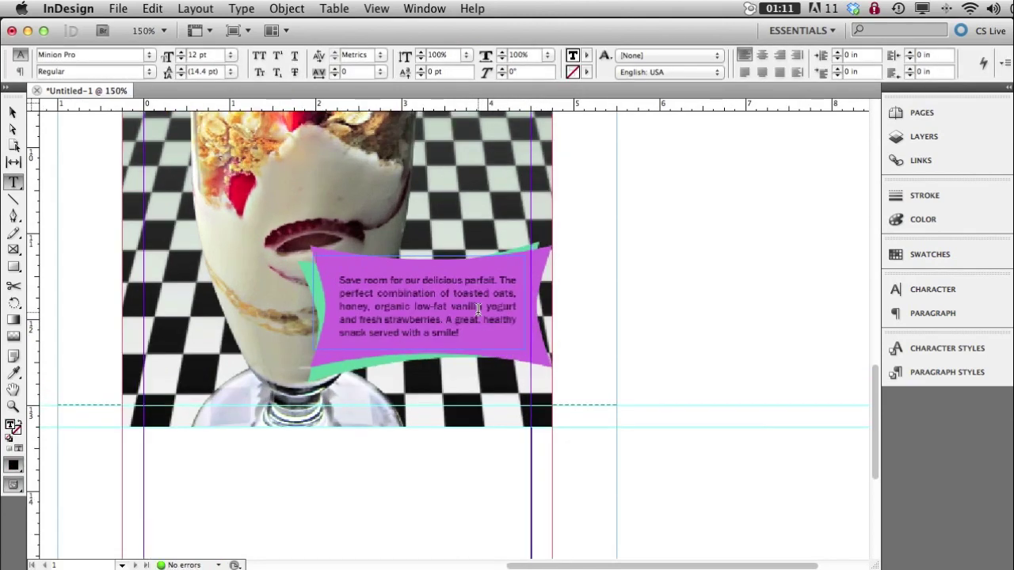